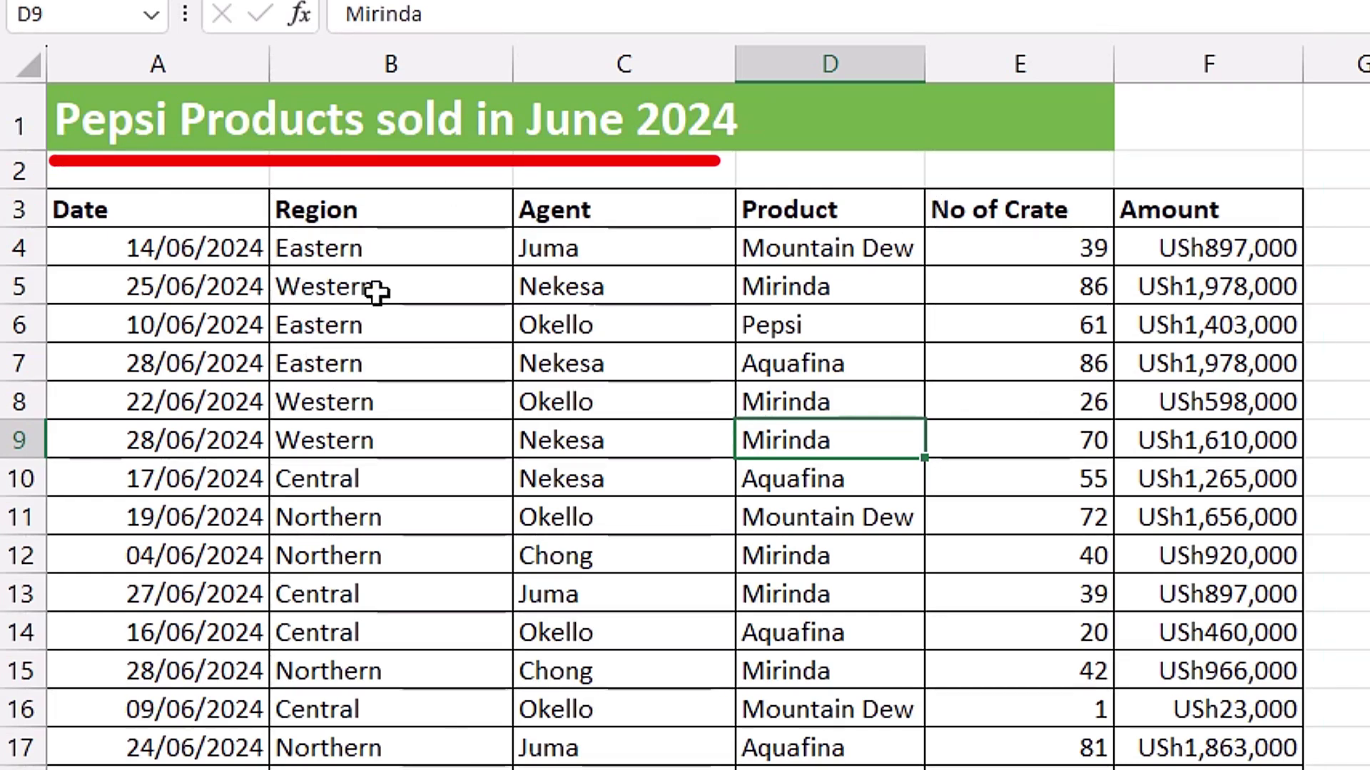
Step: Examine the filter criteria in H1:I2, with the Region and Amount headings above Northern and >1000000
key("Up")
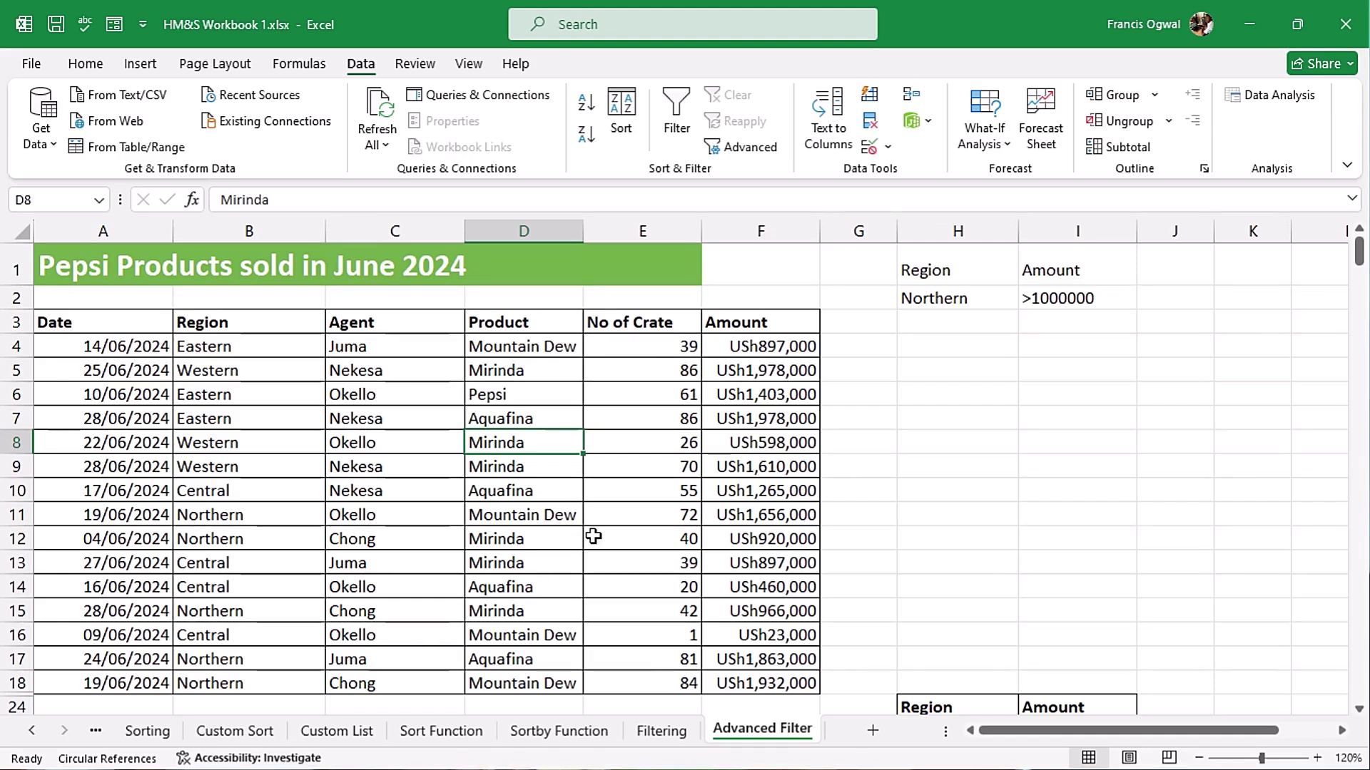
left_click_drag(956, 272, 1059, 298)
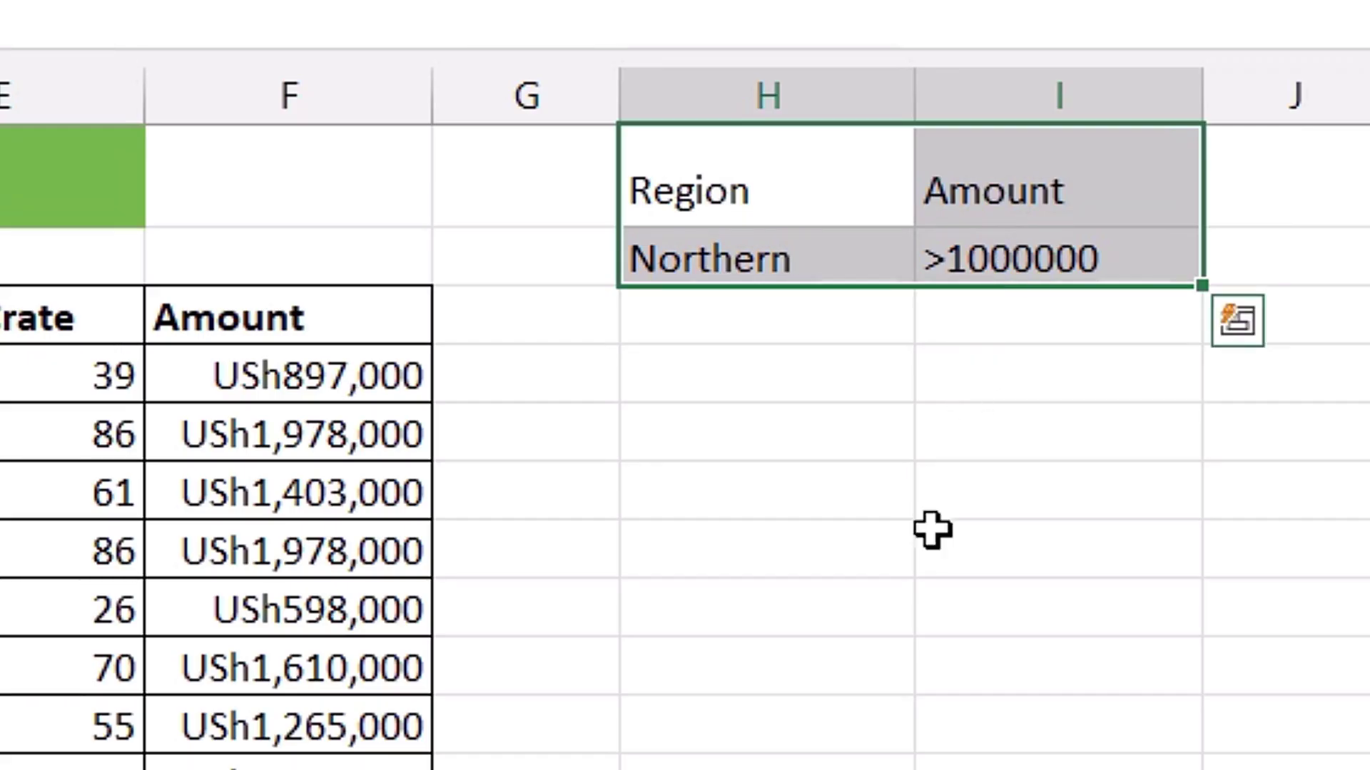
left_click(906, 549)
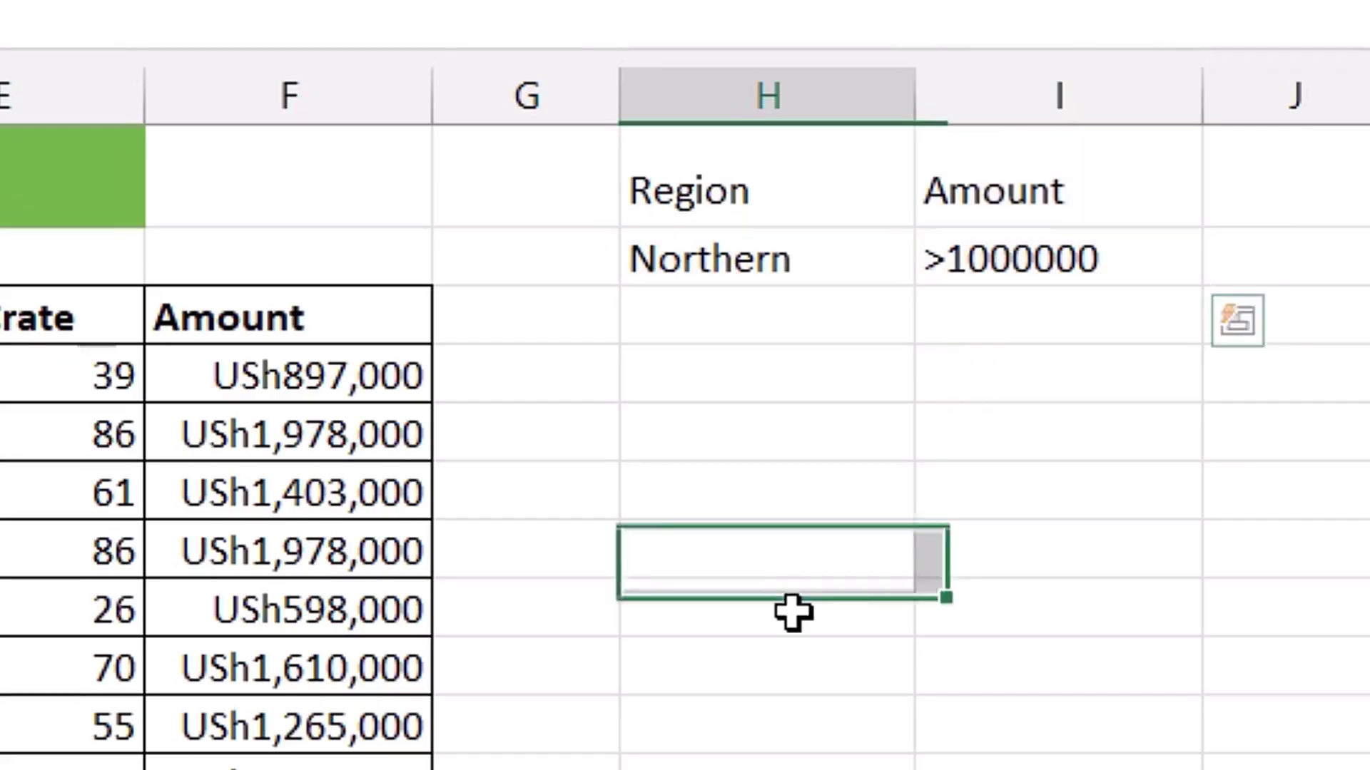
left_click(777, 371)
left_click(719, 250)
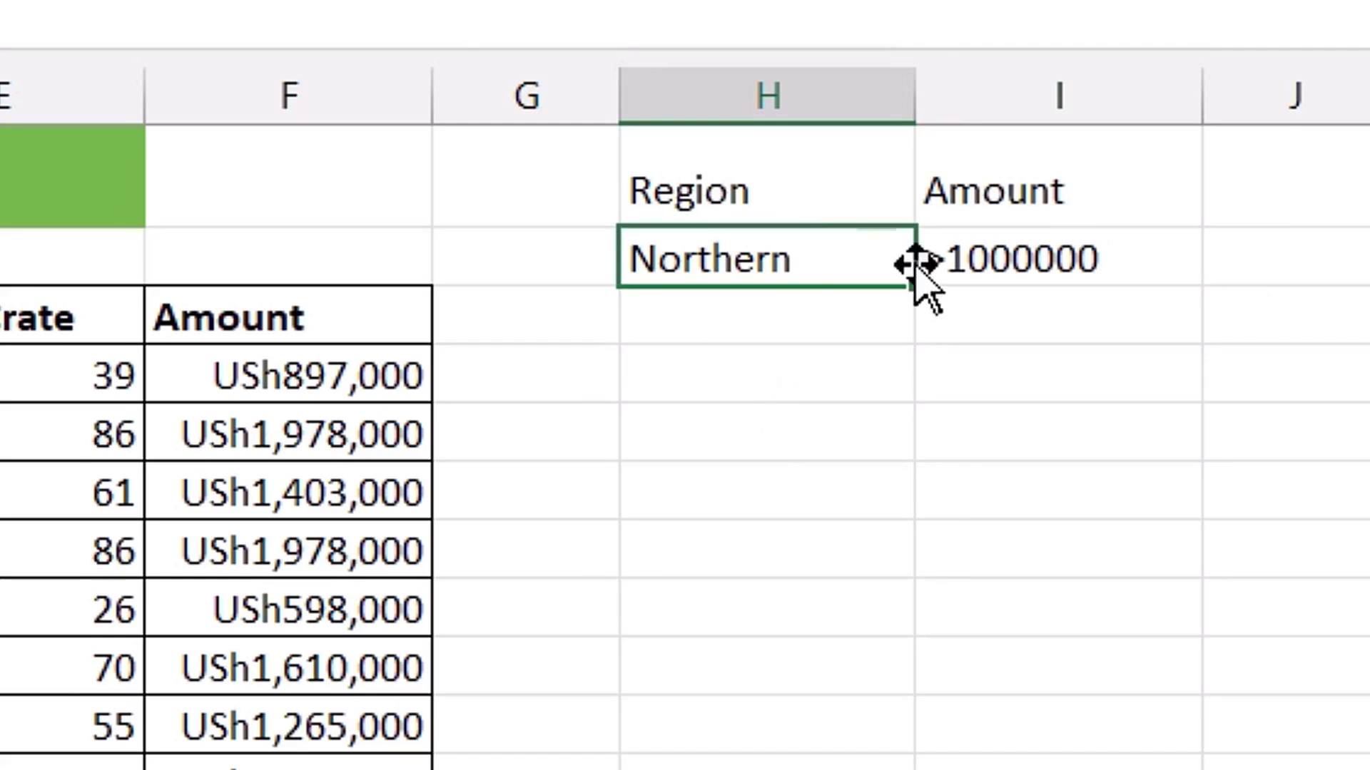
left_click(1075, 271)
key("ctrl+a")
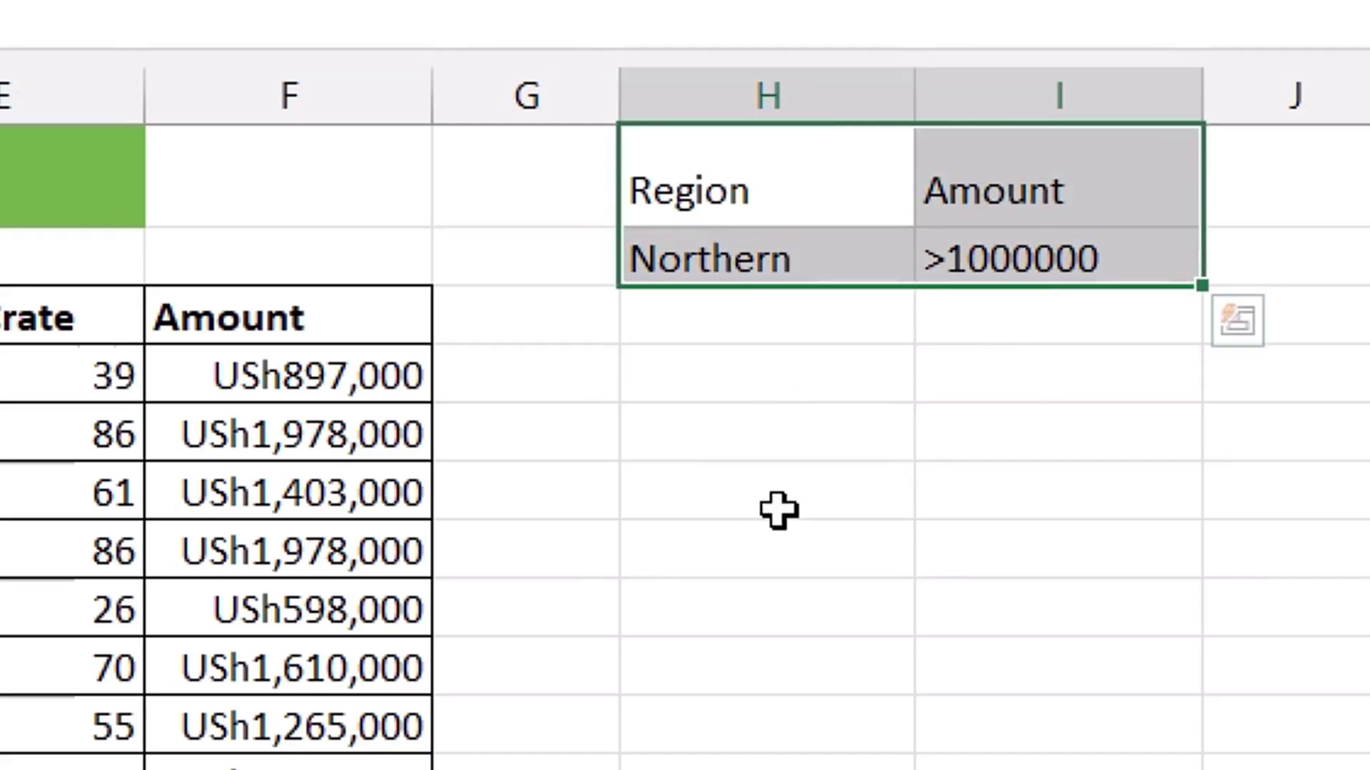
left_click(778, 508)
left_click(805, 441)
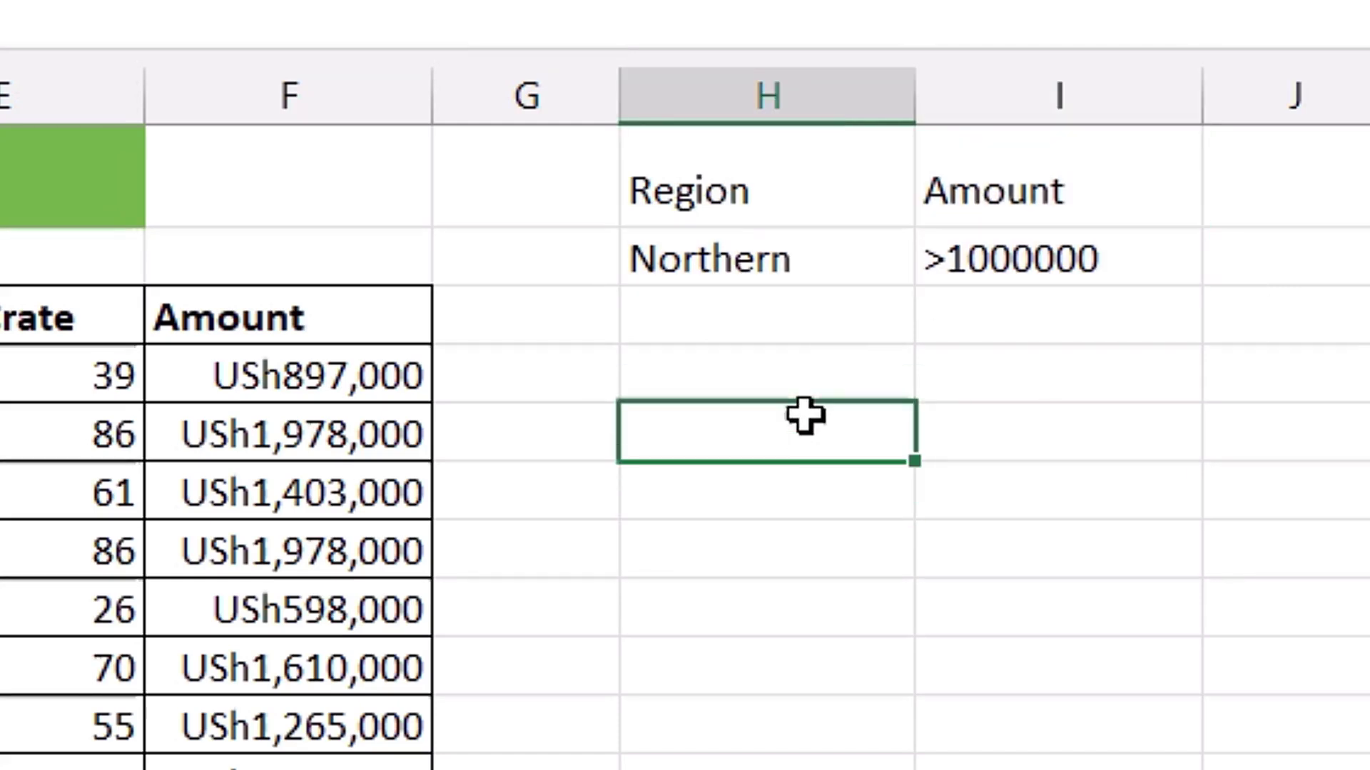
left_click(703, 193)
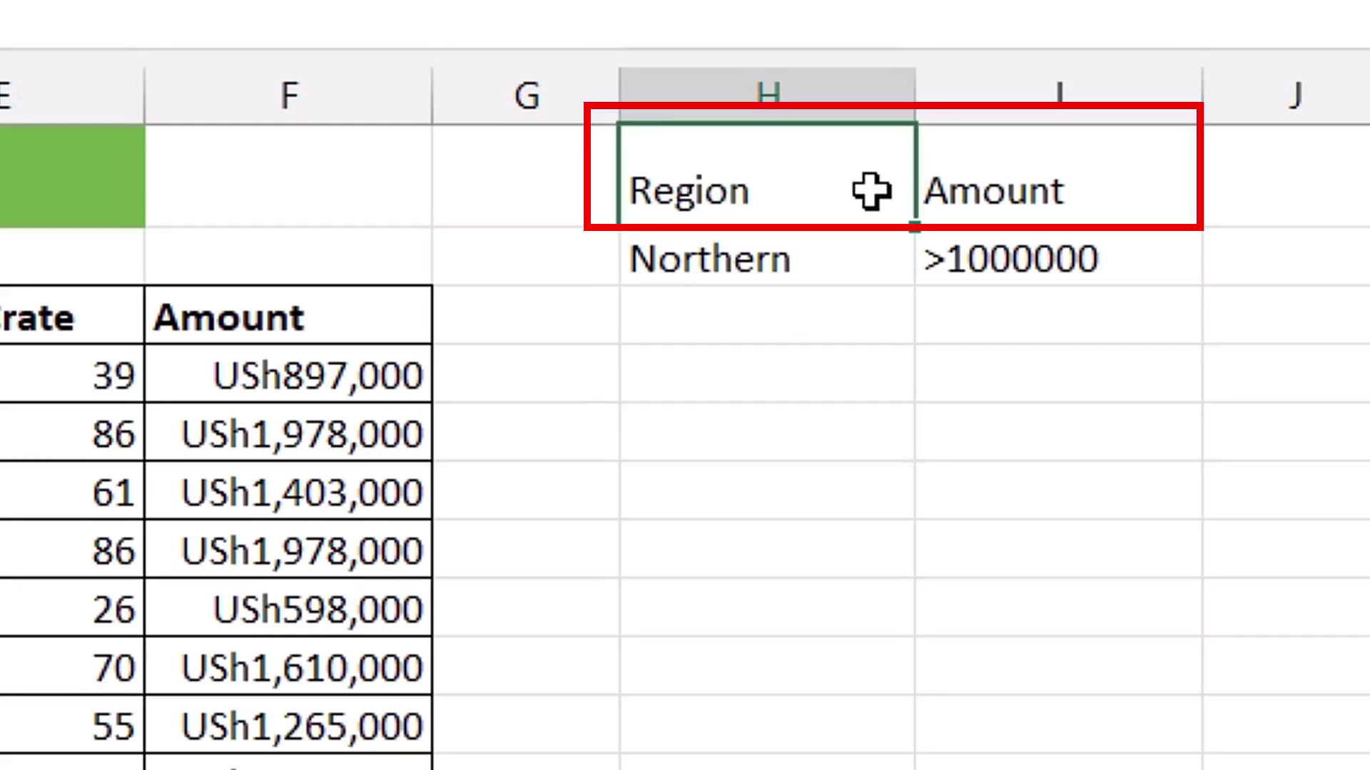
left_click_drag(871, 192, 918, 190)
key("shift+Down")
left_click(766, 261)
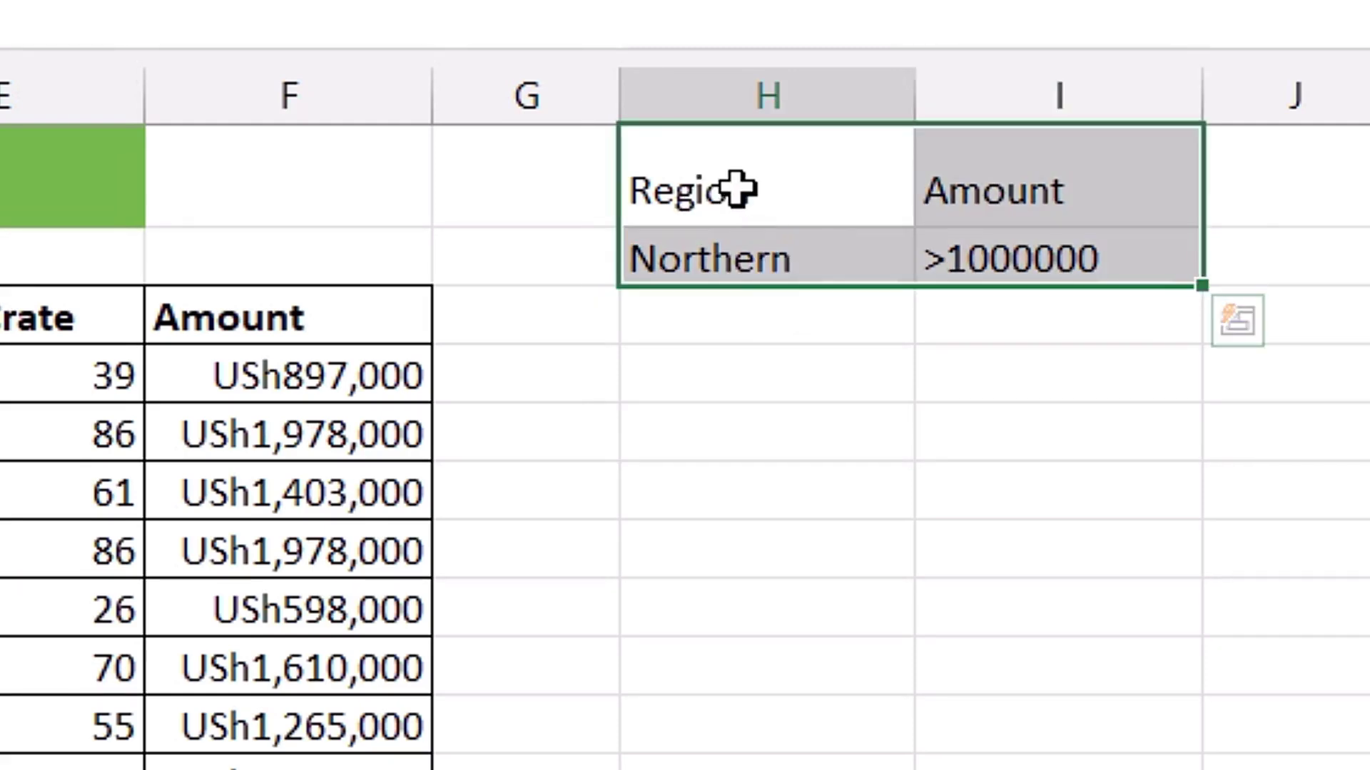
mouse_move(737, 186)
left_mouse_down()
mouse_move(982, 186)
mouse_move(988, 251)
left_mouse_up()
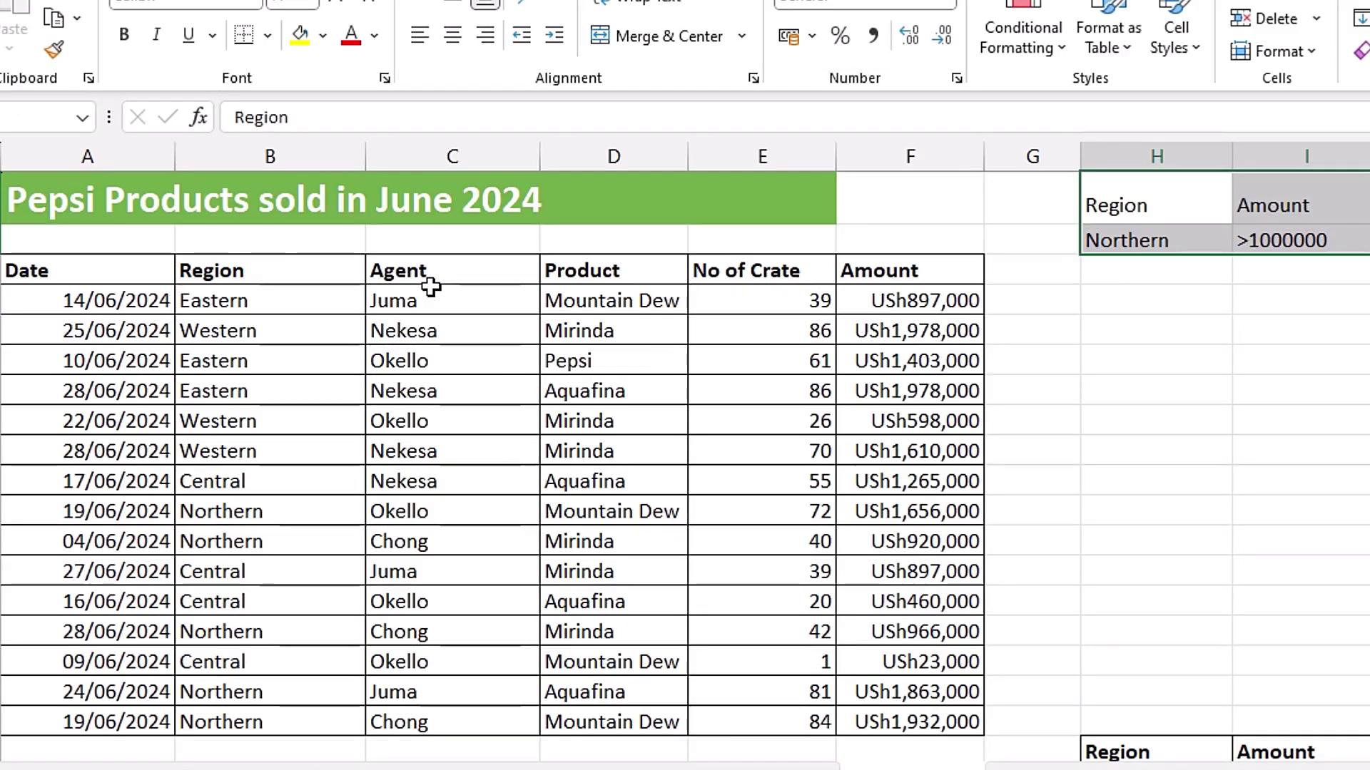
left_click_drag(431, 292, 627, 332)
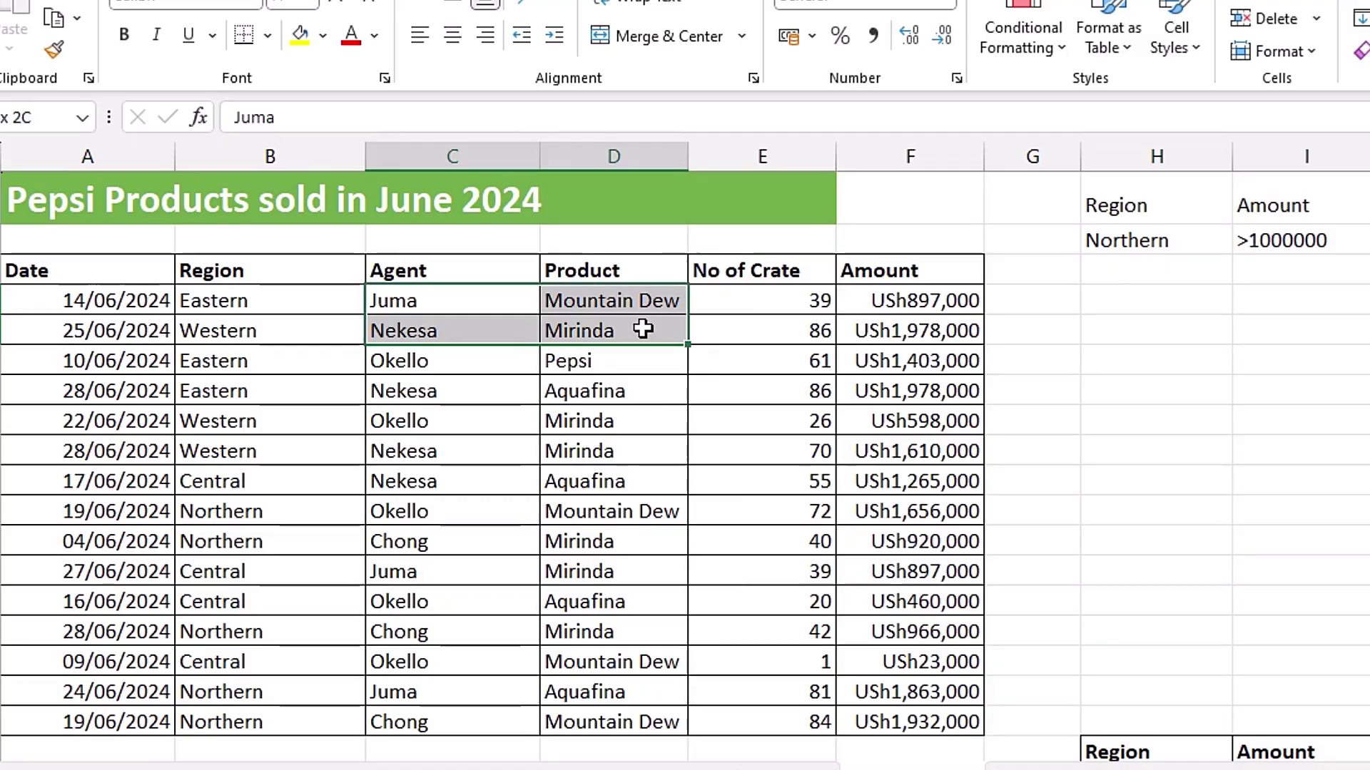
left_click(612, 422)
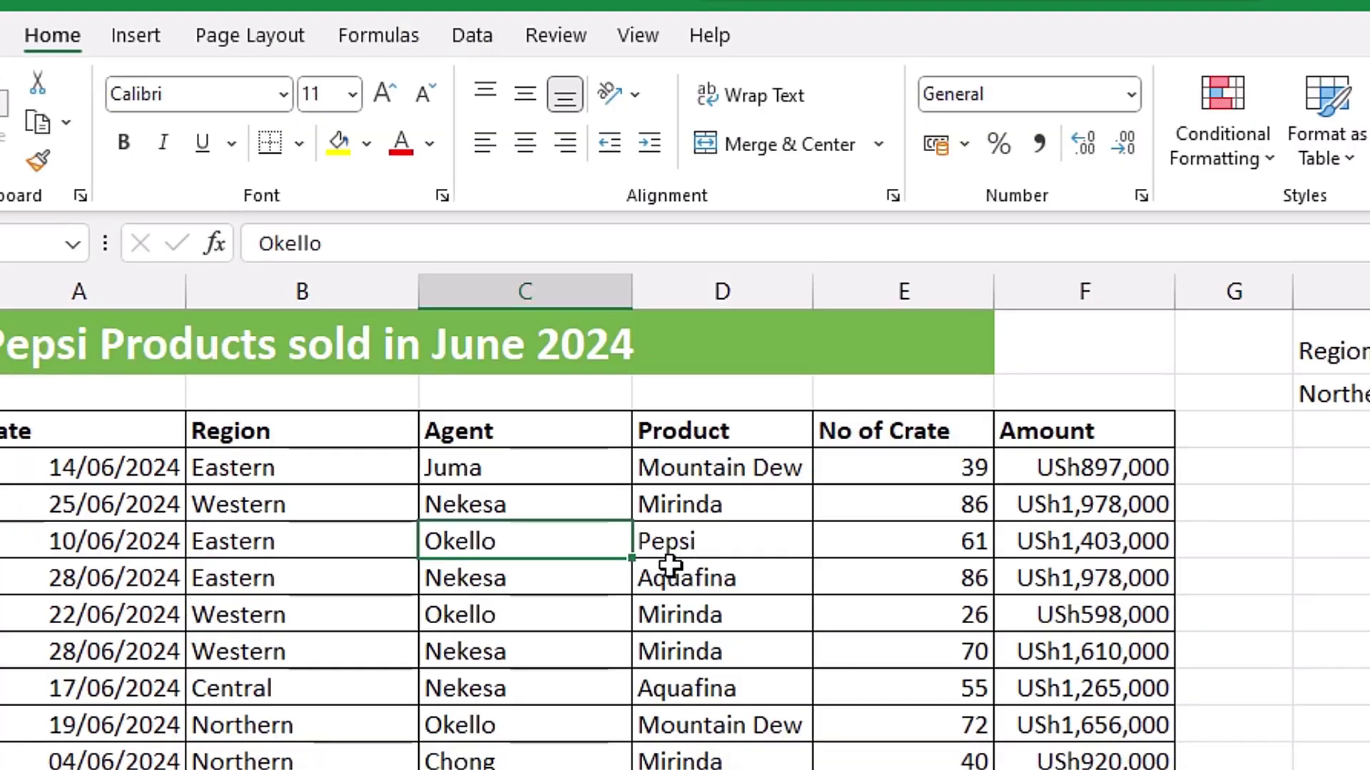
left_click(831, 420)
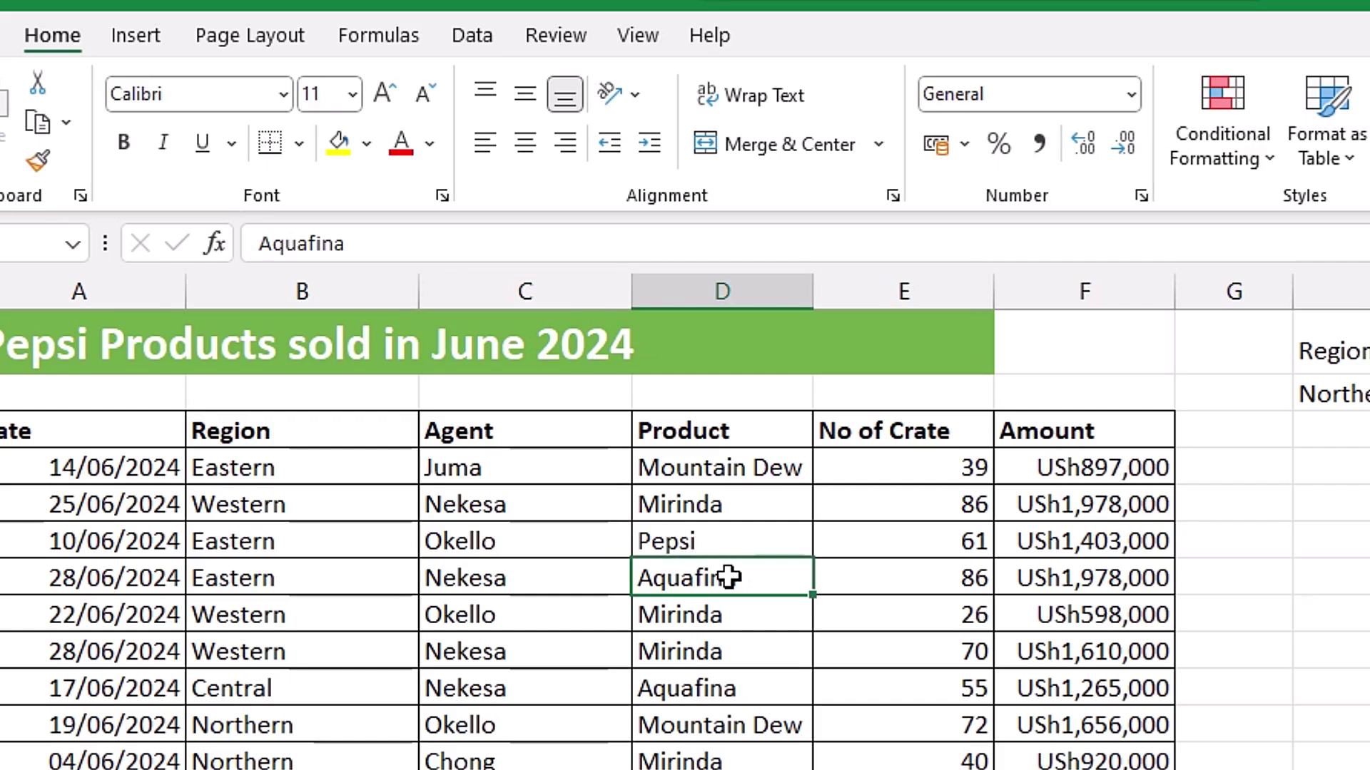
left_click(483, 37)
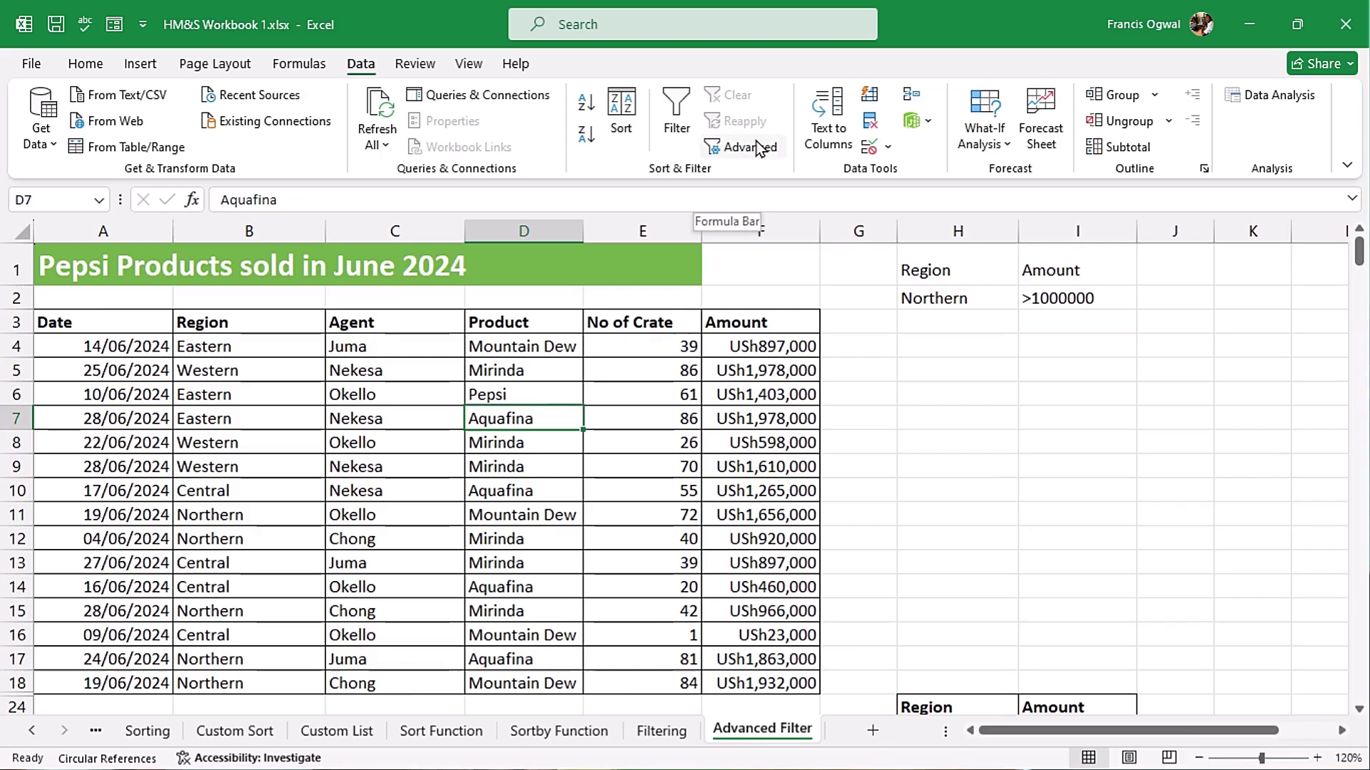
left_click(759, 147)
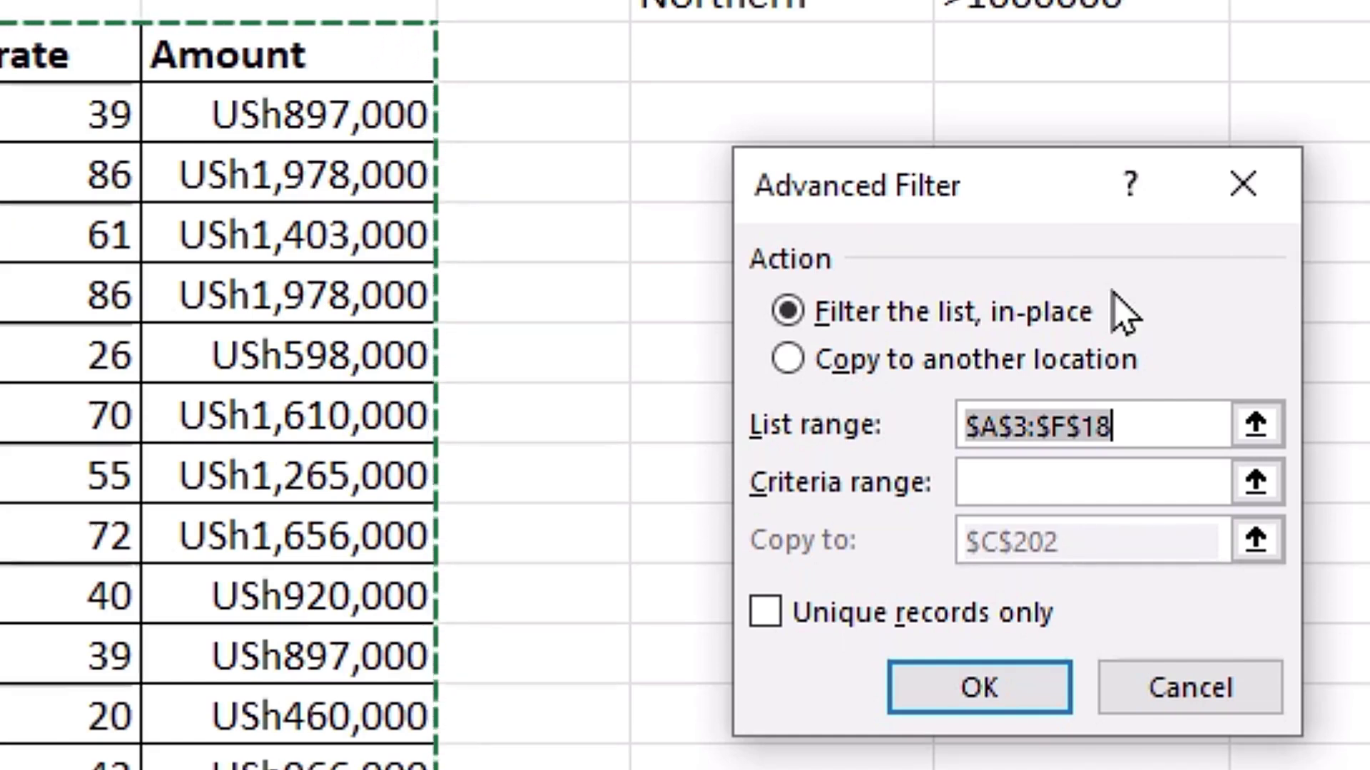
key("shift+Tab")
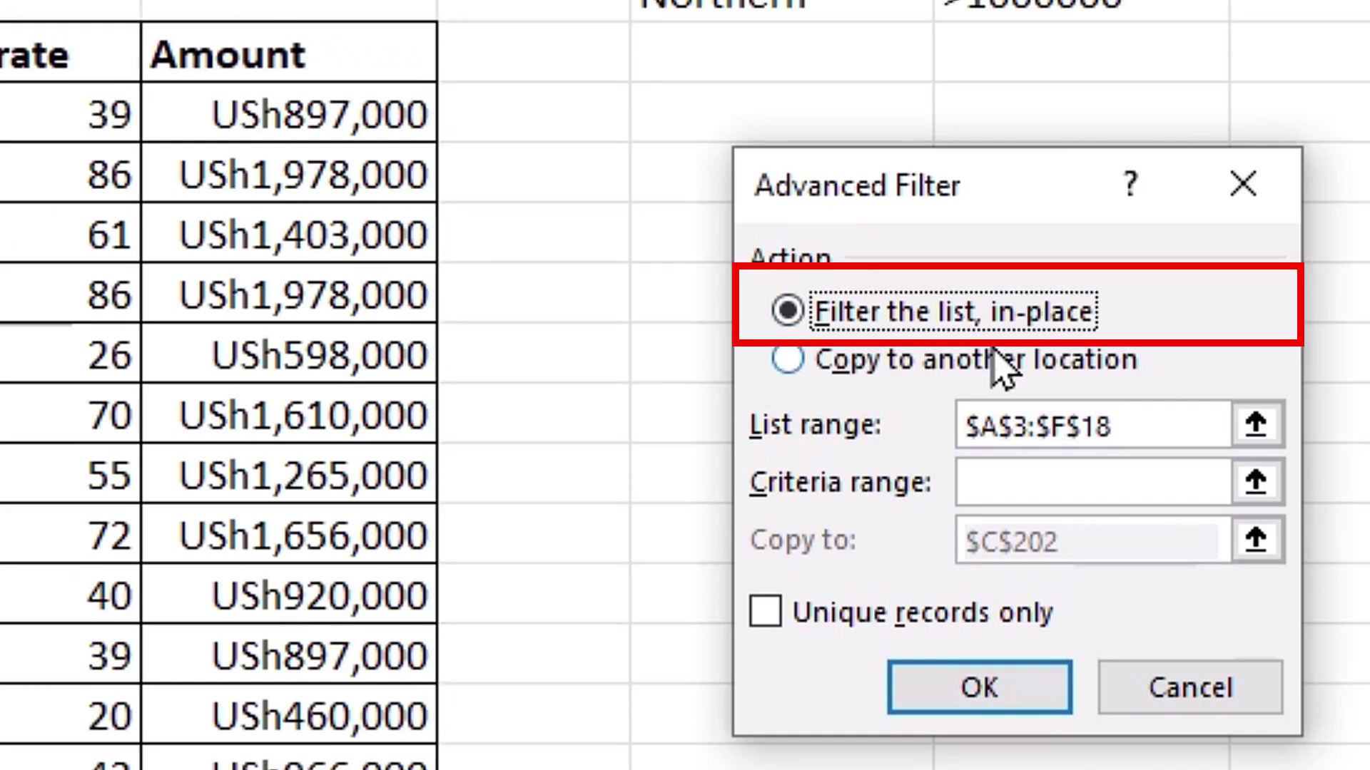
key("Tab")
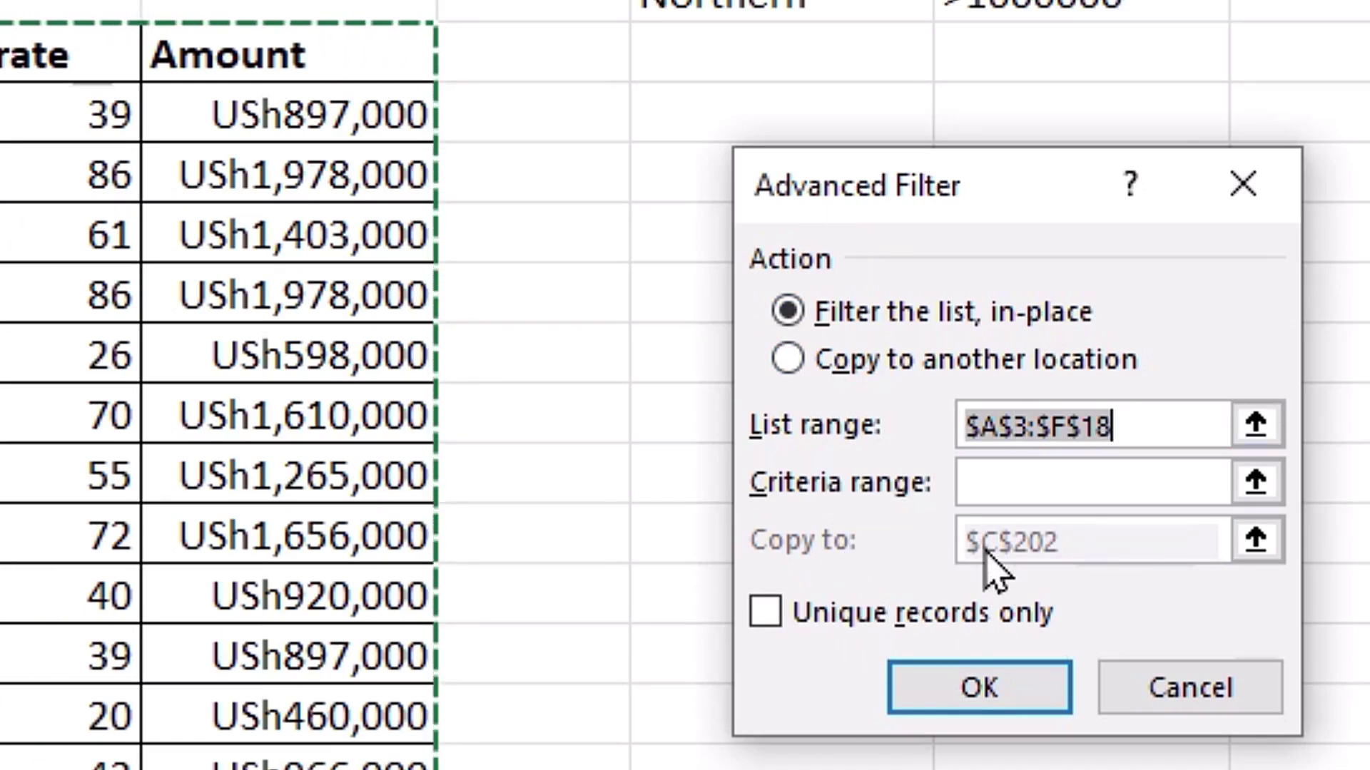
left_click(791, 359)
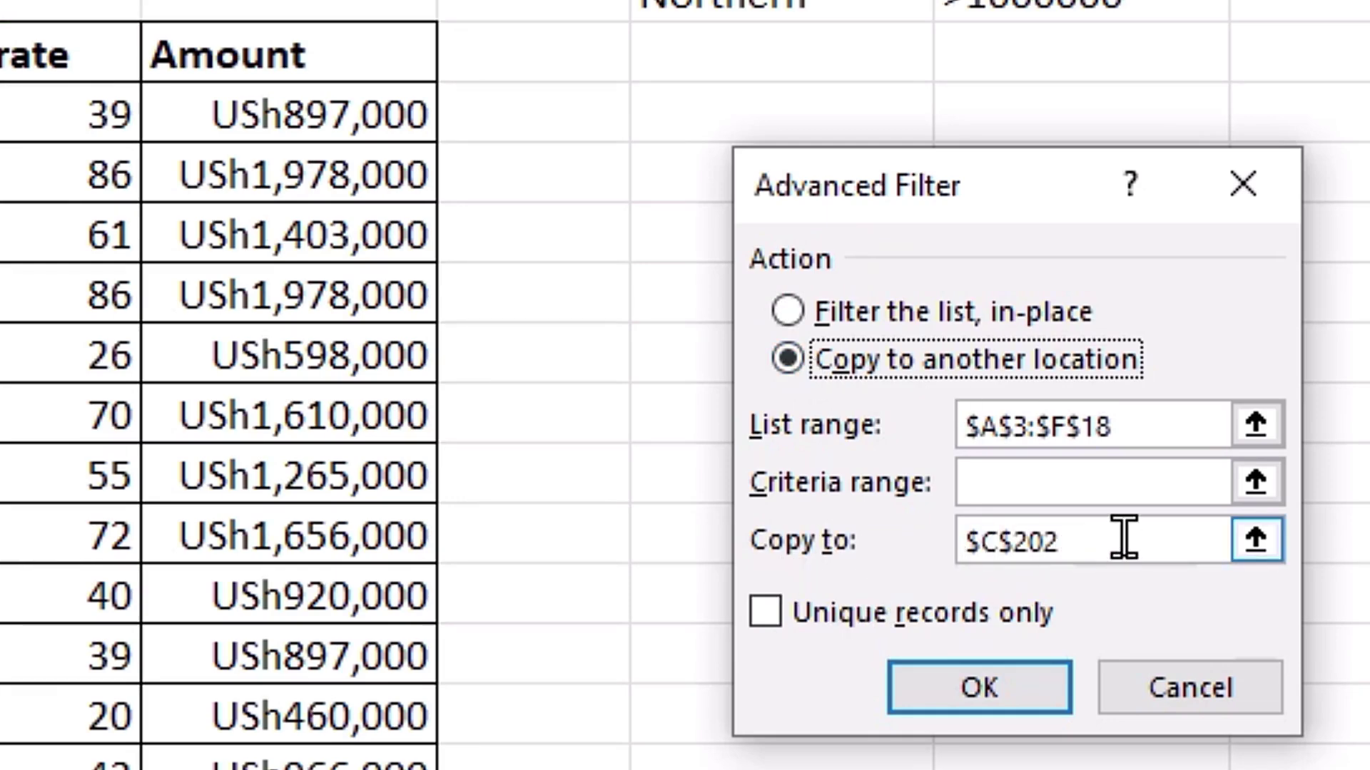
left_click(839, 542)
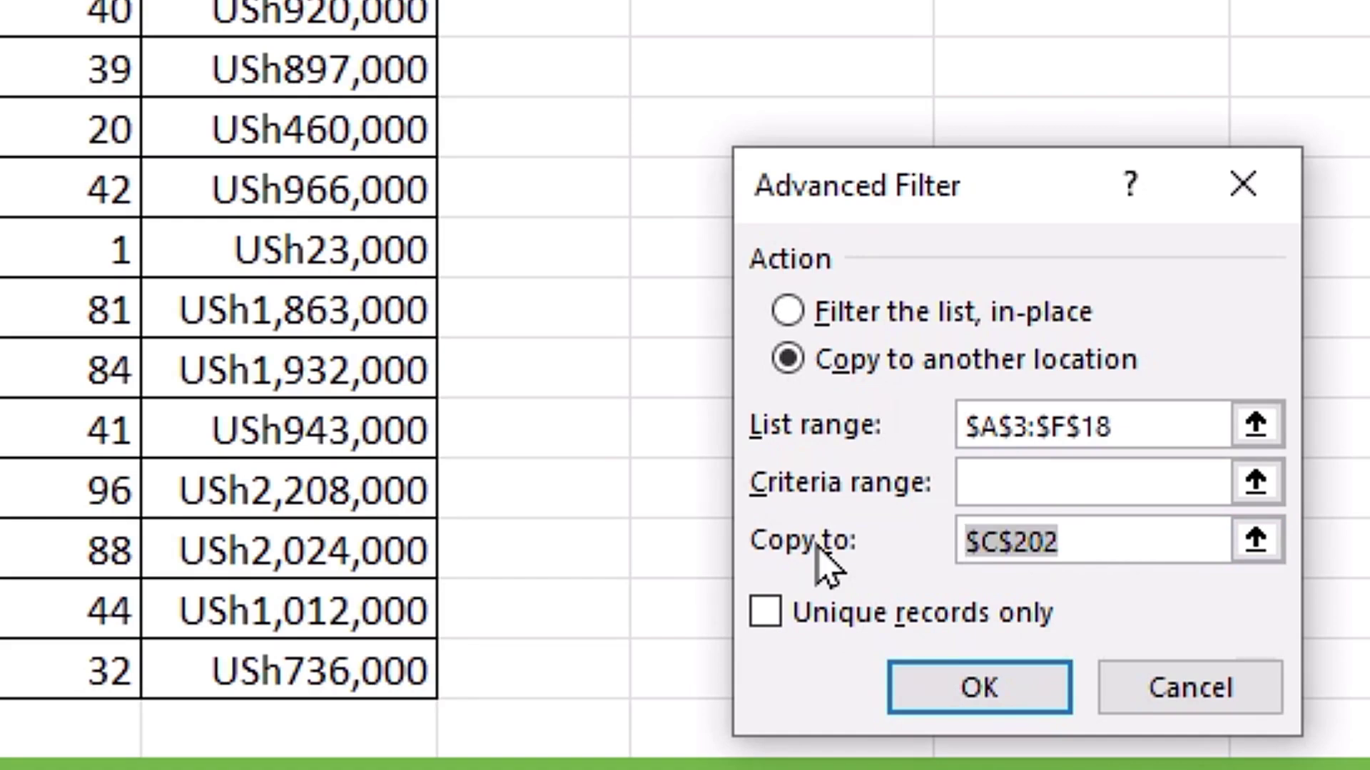
key("Delete")
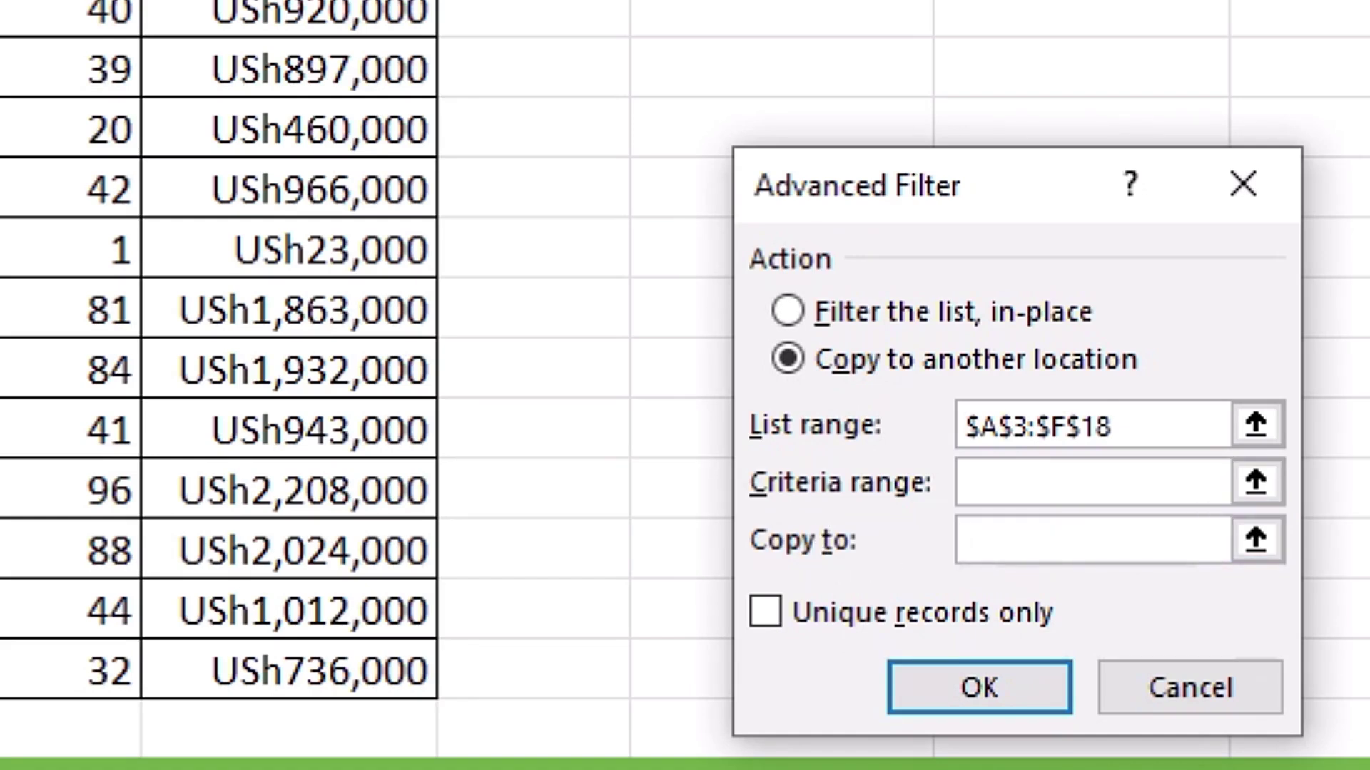
scroll(740, 745, "up", 3)
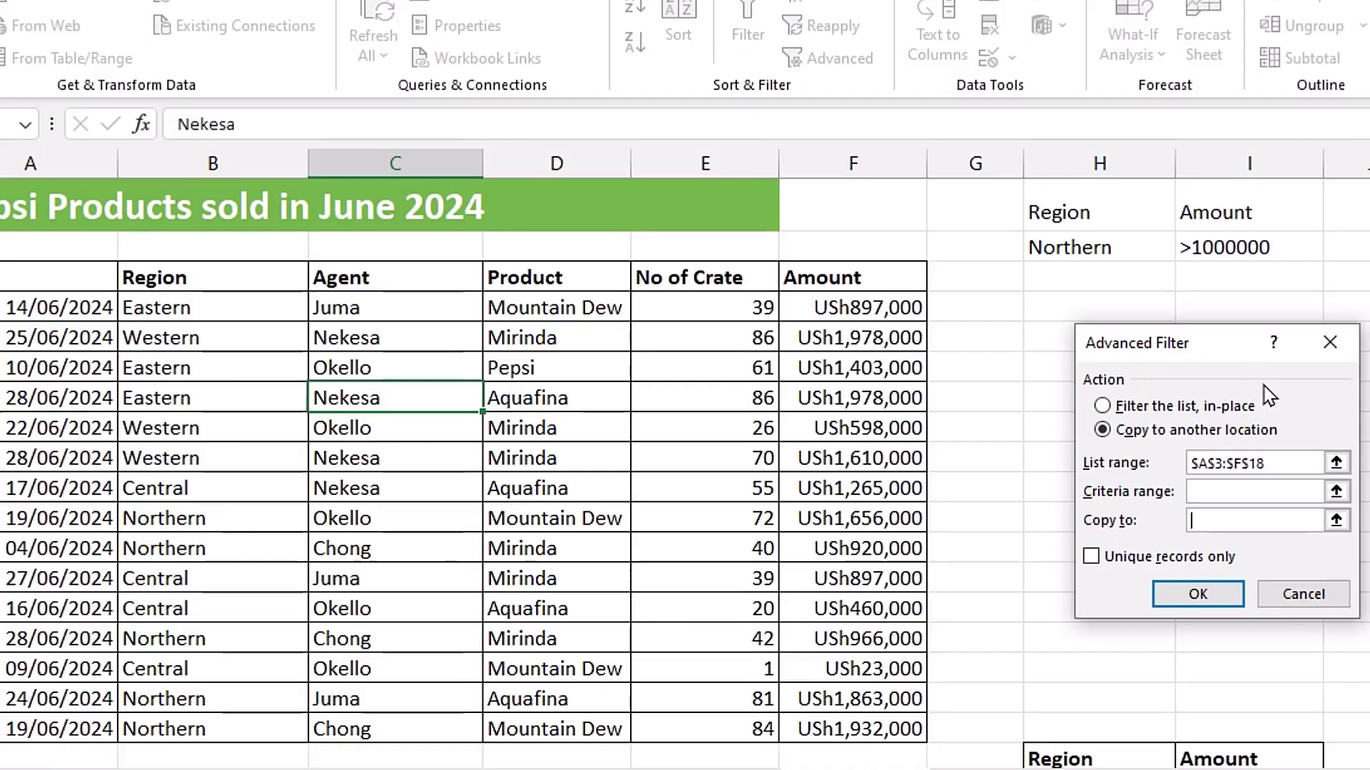
key("Escape")
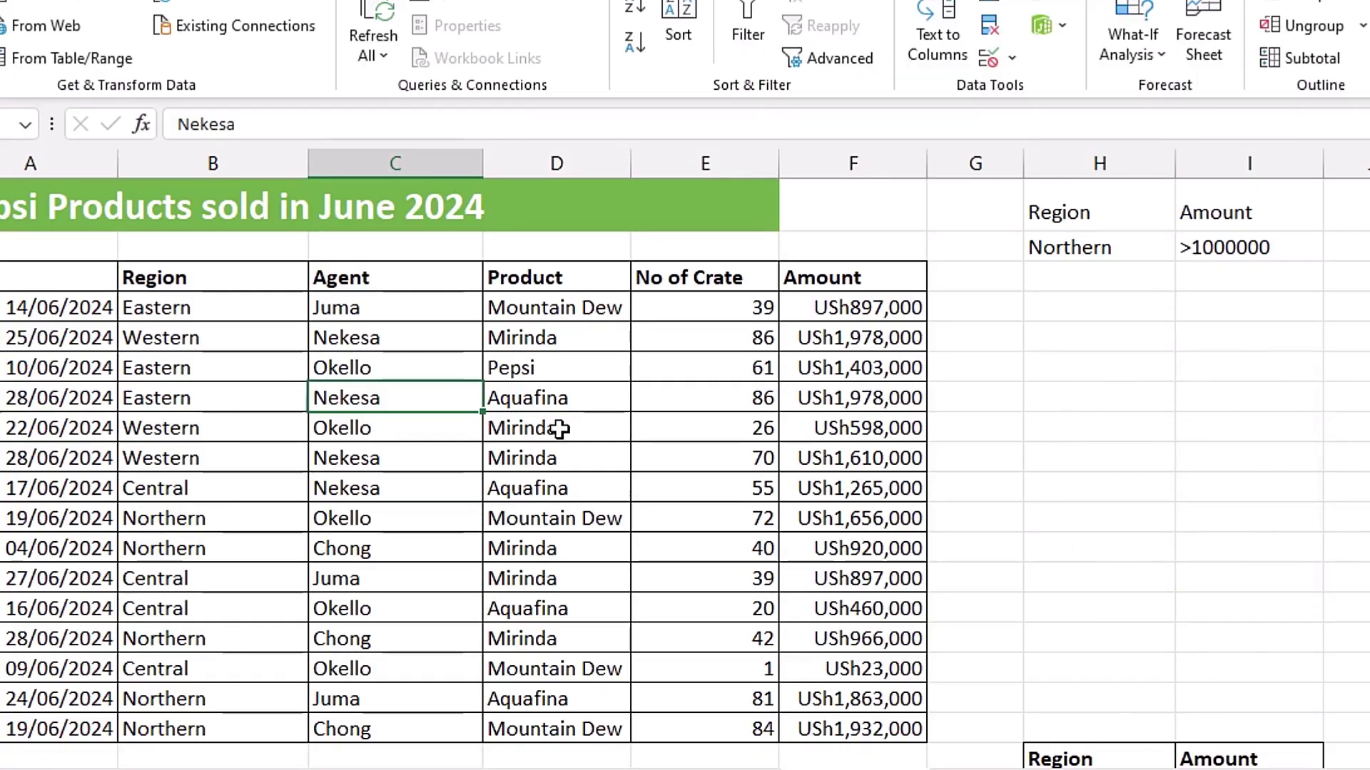
Step: Start an Advanced Filter on the June sales table A3:F18 with copying to another location and clear the copy destination
left_click(276, 404)
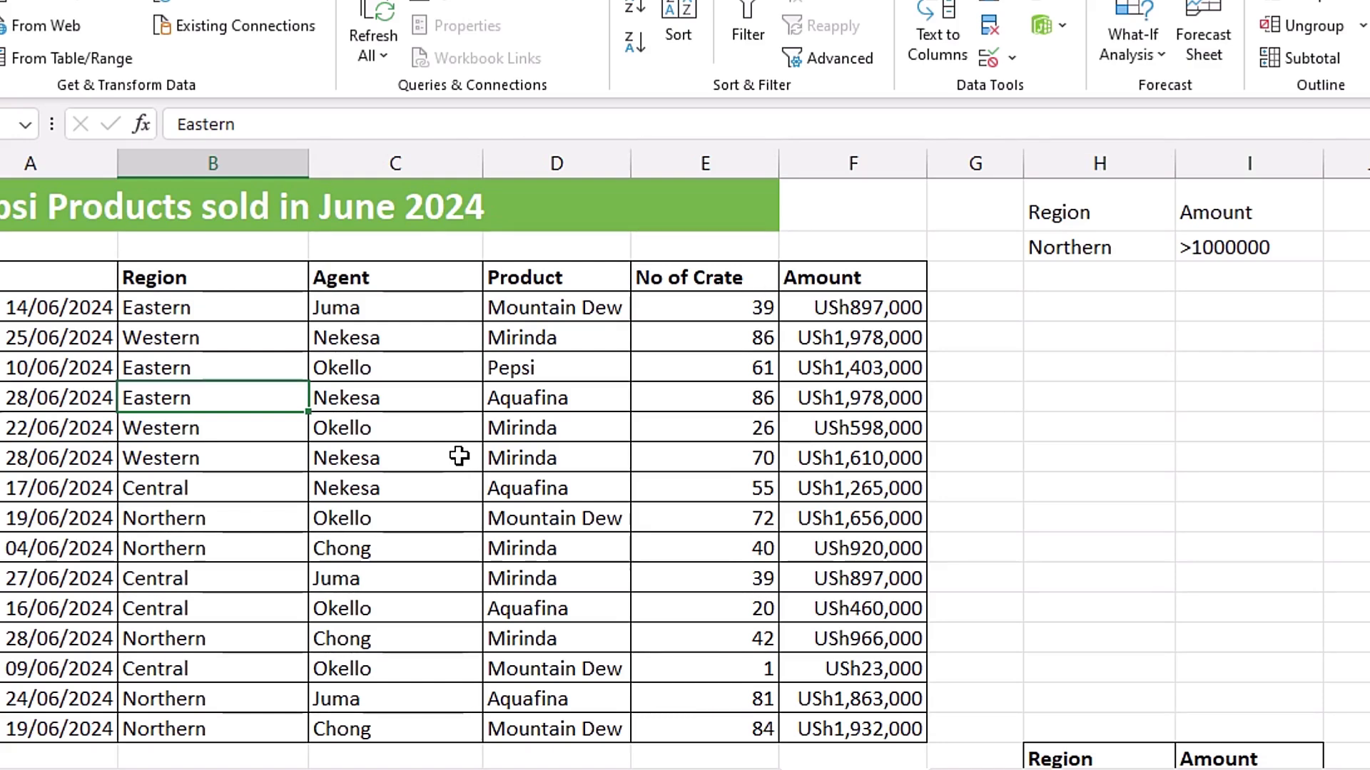
key("alt+a")
key("q")
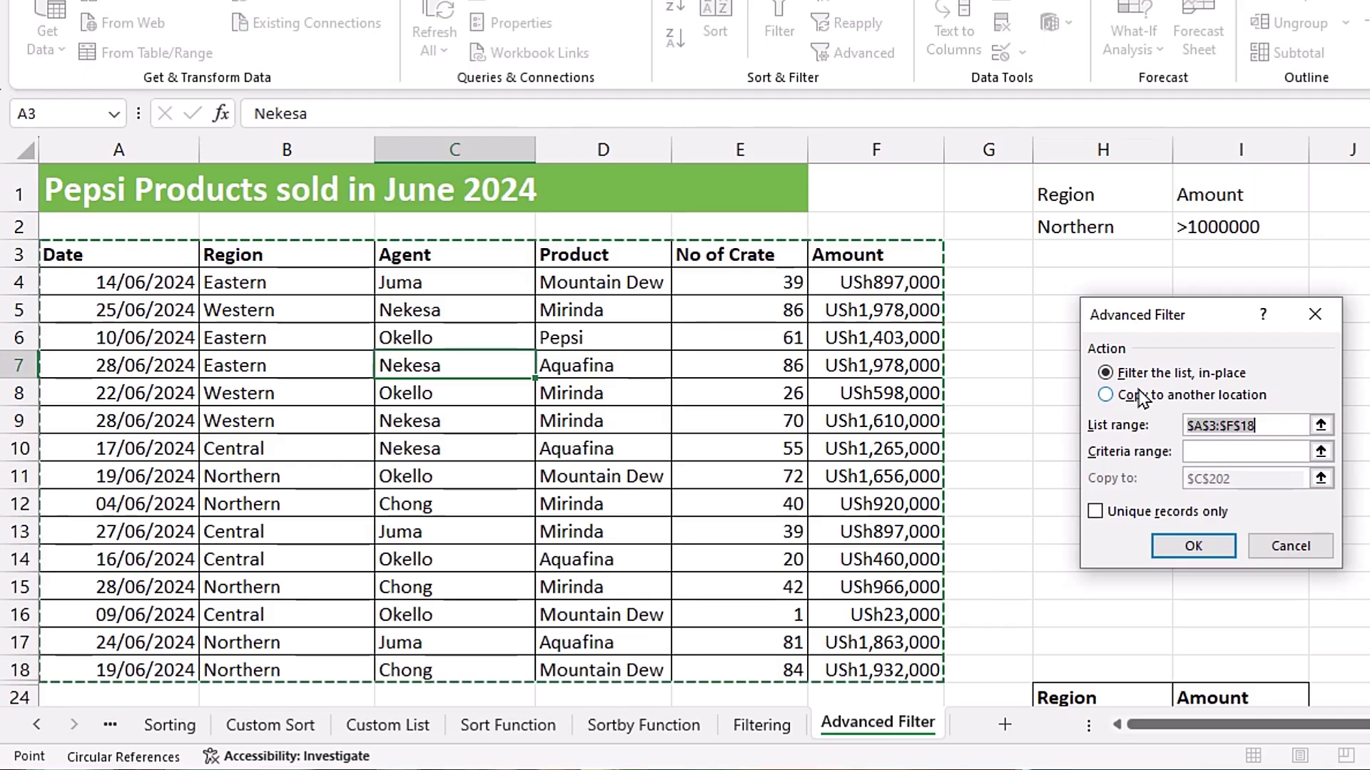
left_click(1120, 402)
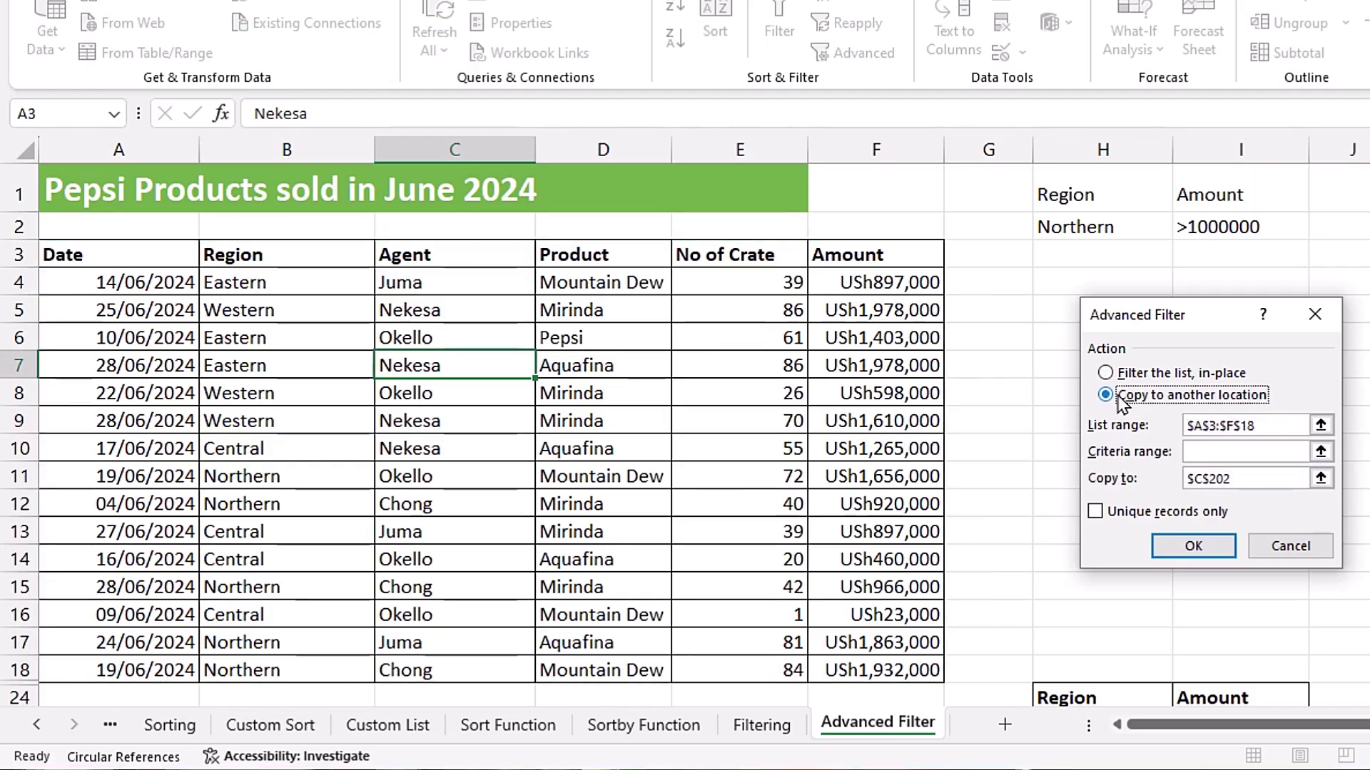
left_click_drag(1267, 484, 1143, 478)
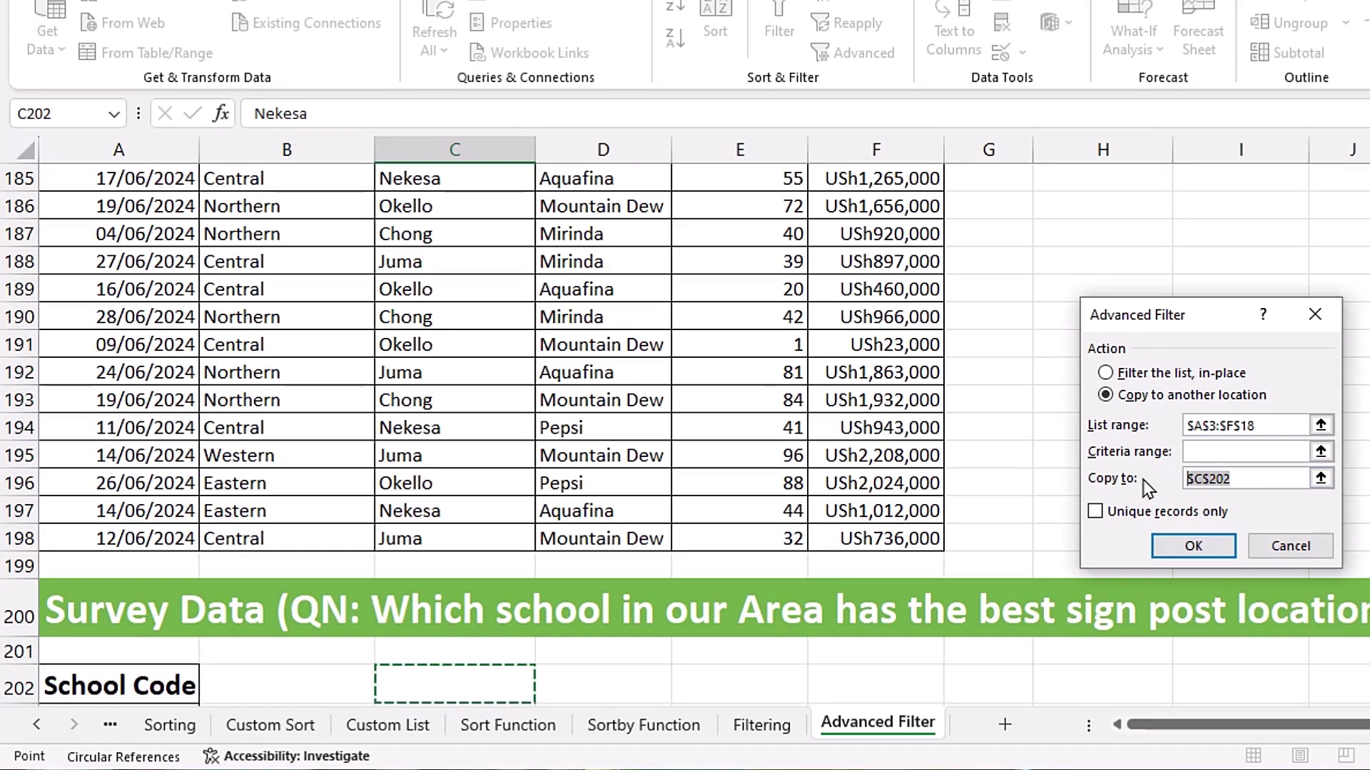
key("Delete")
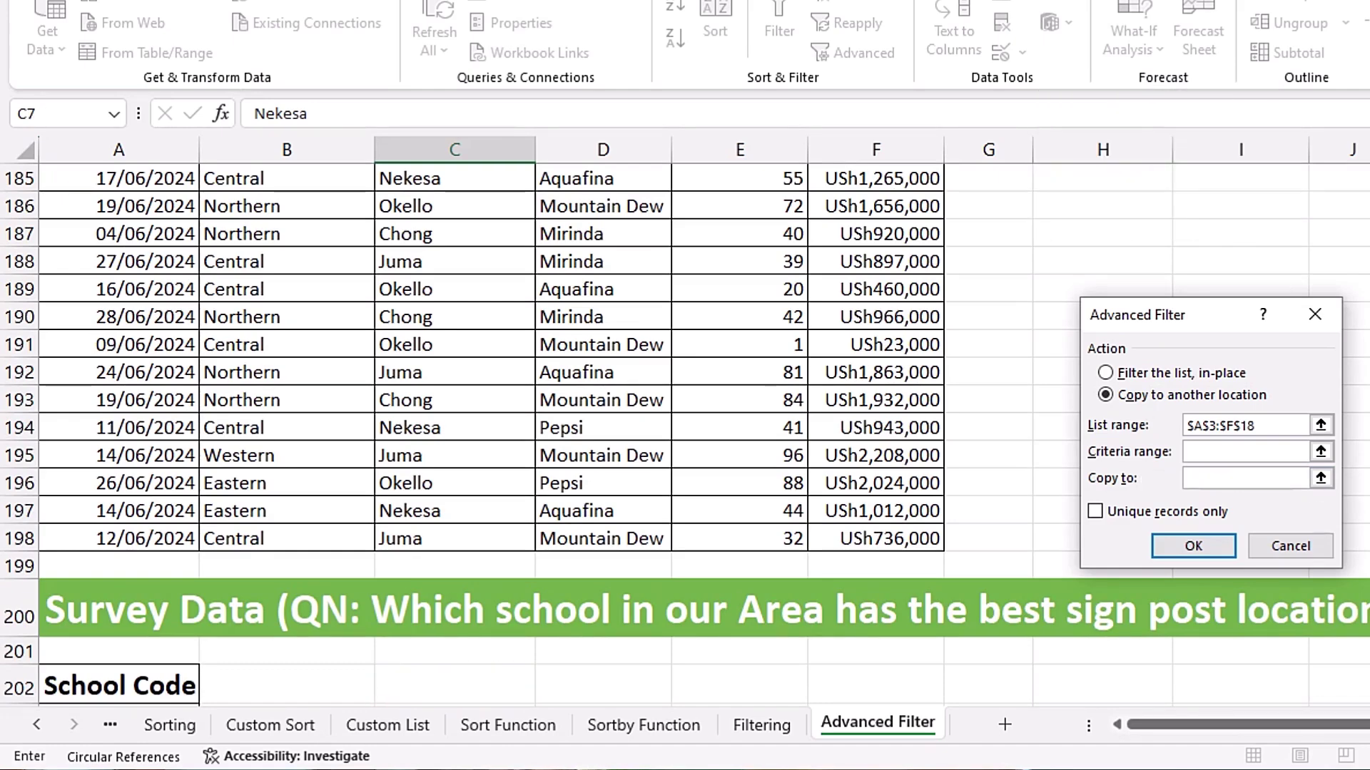
scroll(471, 428, "up", 20)
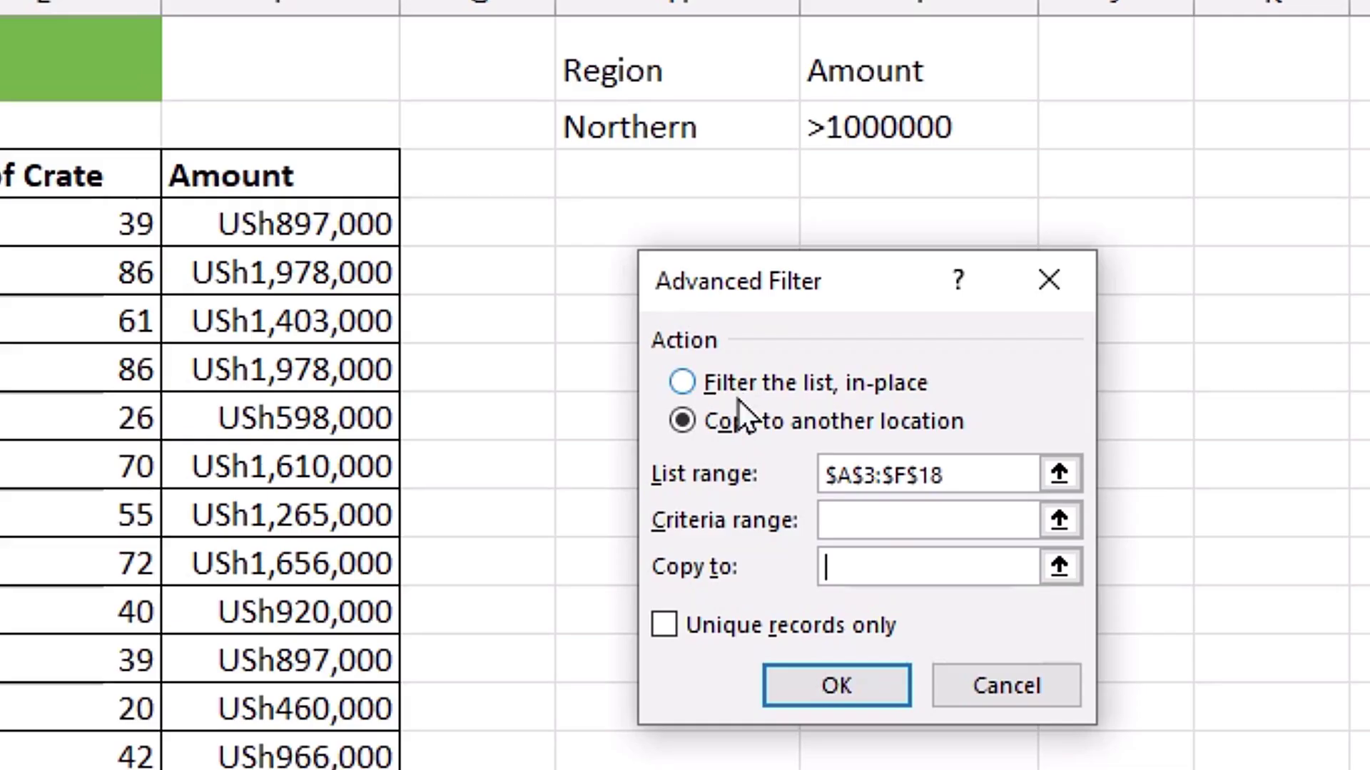
Step: Filter the list A3:F18 in place using H1:I2 as the criteria range
left_click(718, 379)
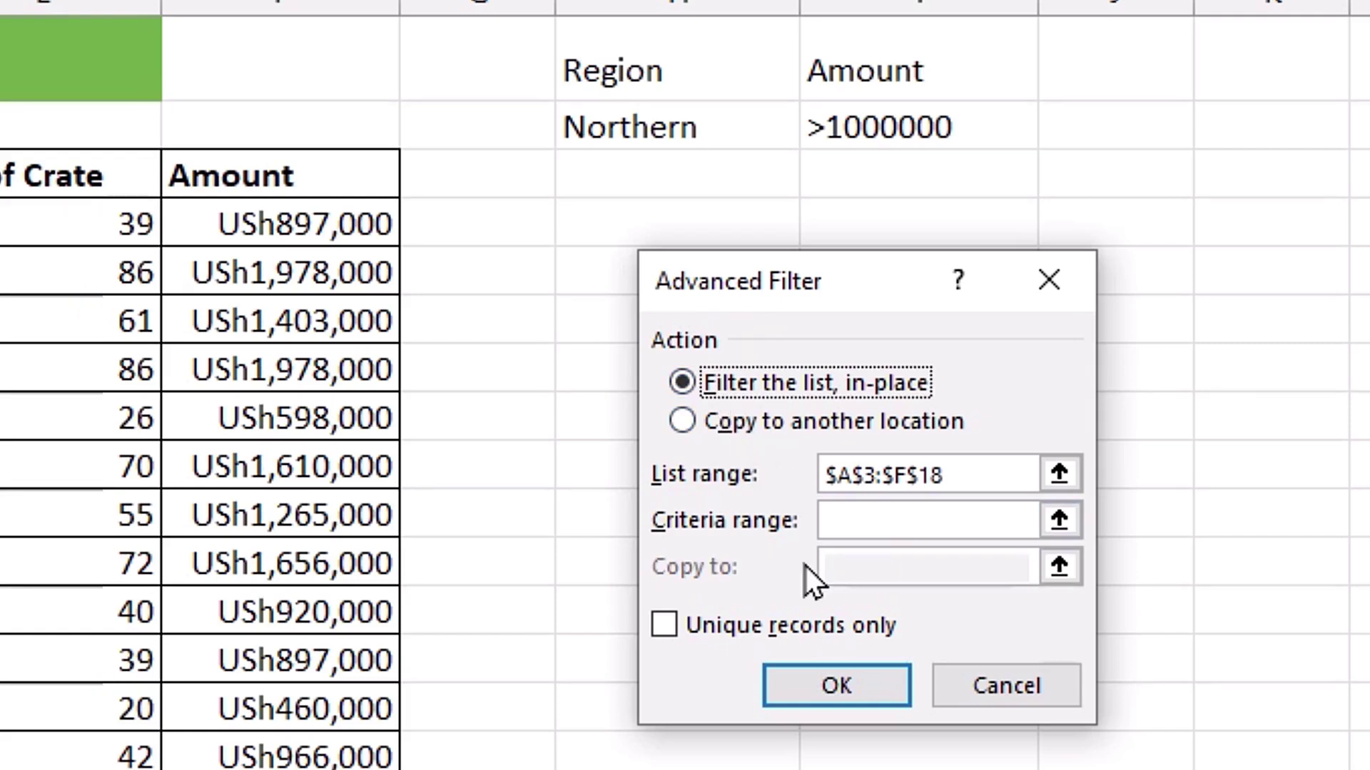
left_click(833, 421)
left_click(1028, 472)
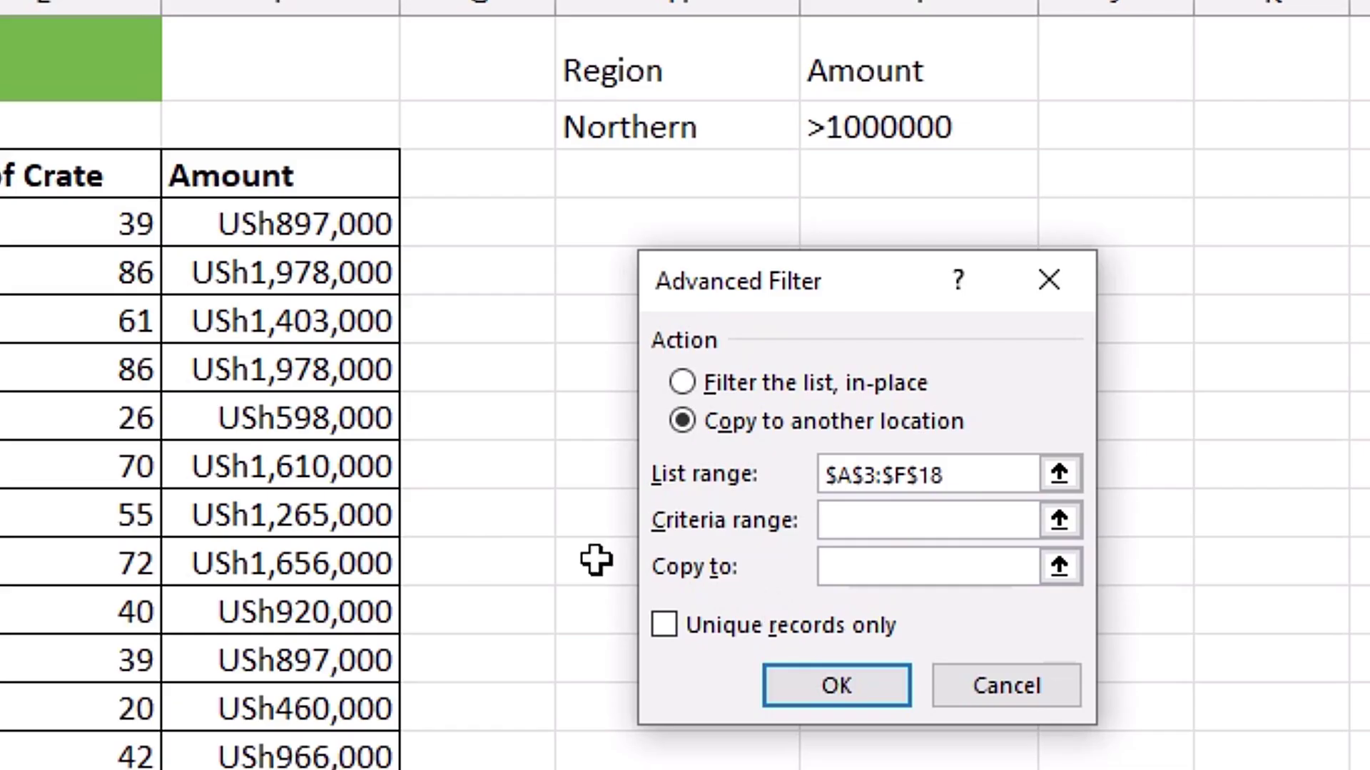
key("Tab")
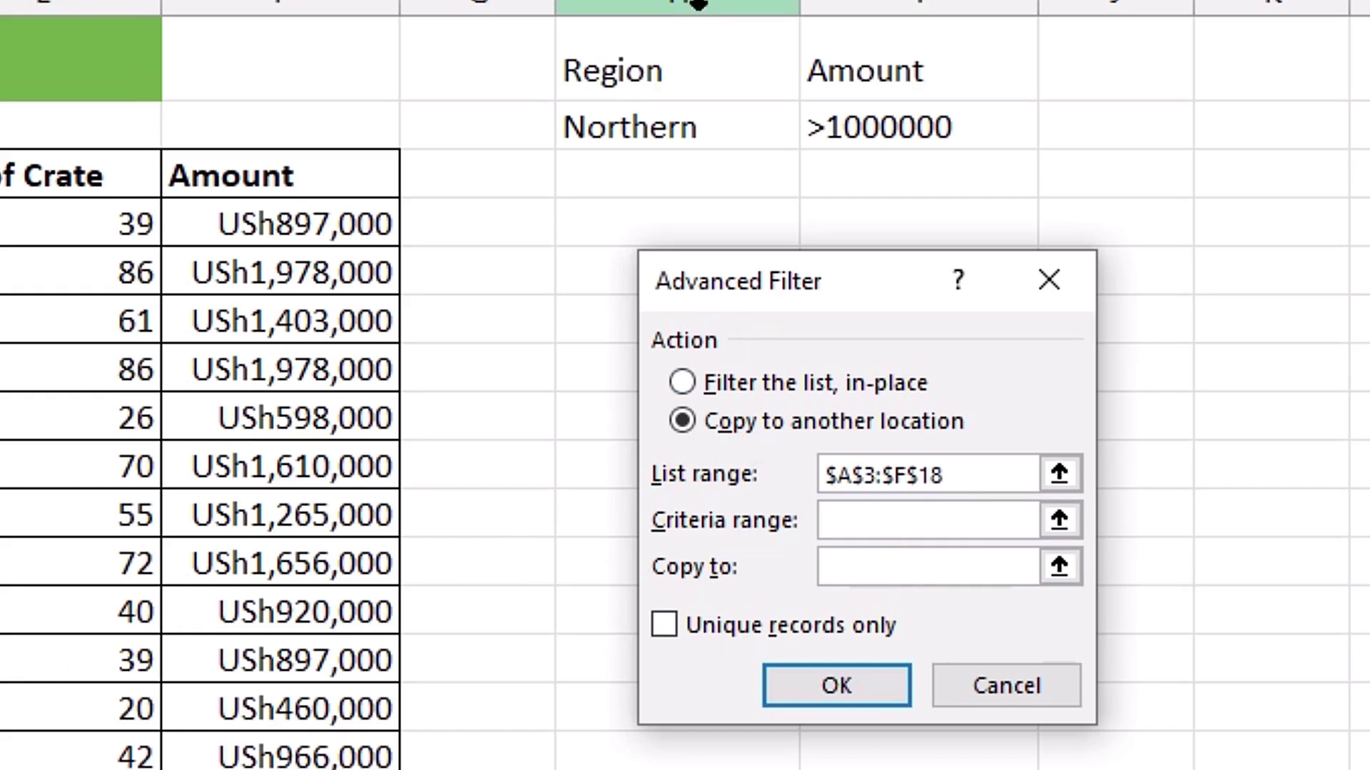
left_click_drag(639, 49, 827, 127)
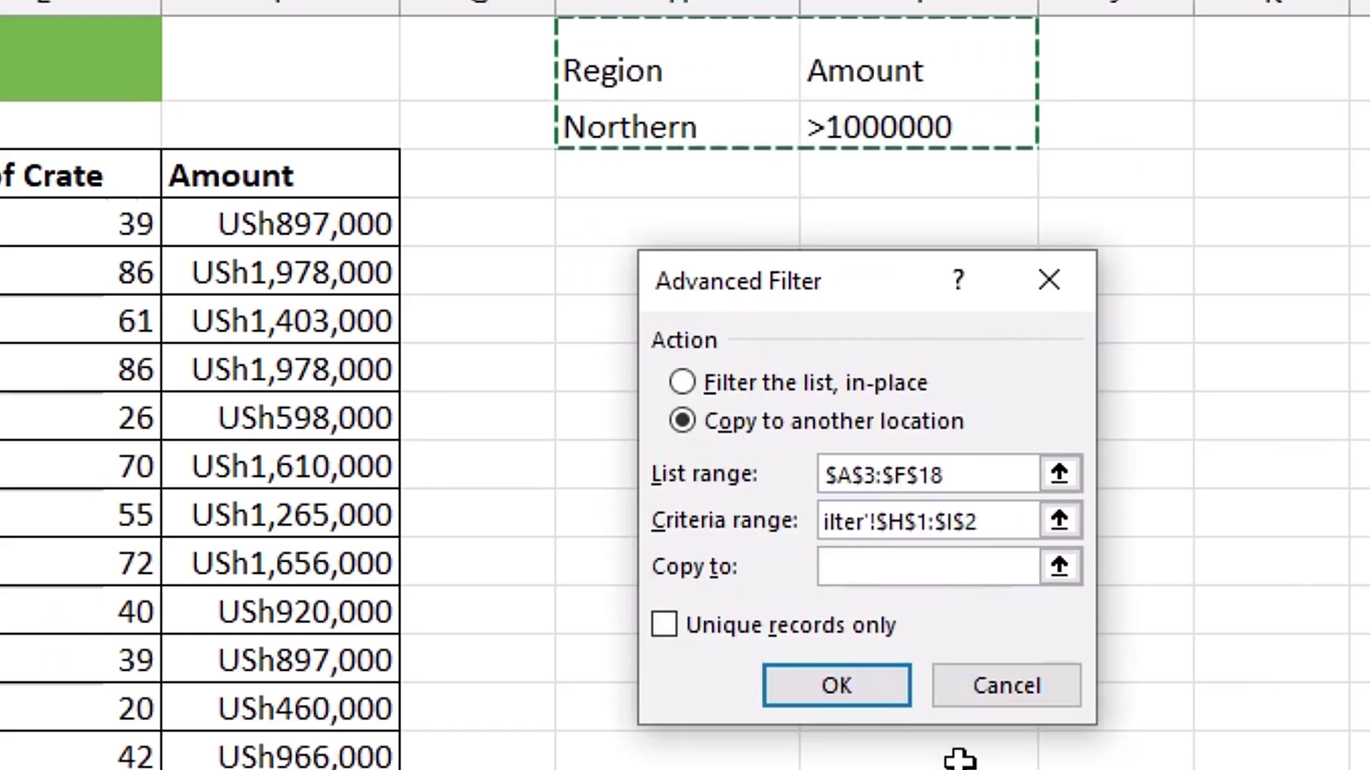
left_click(710, 389)
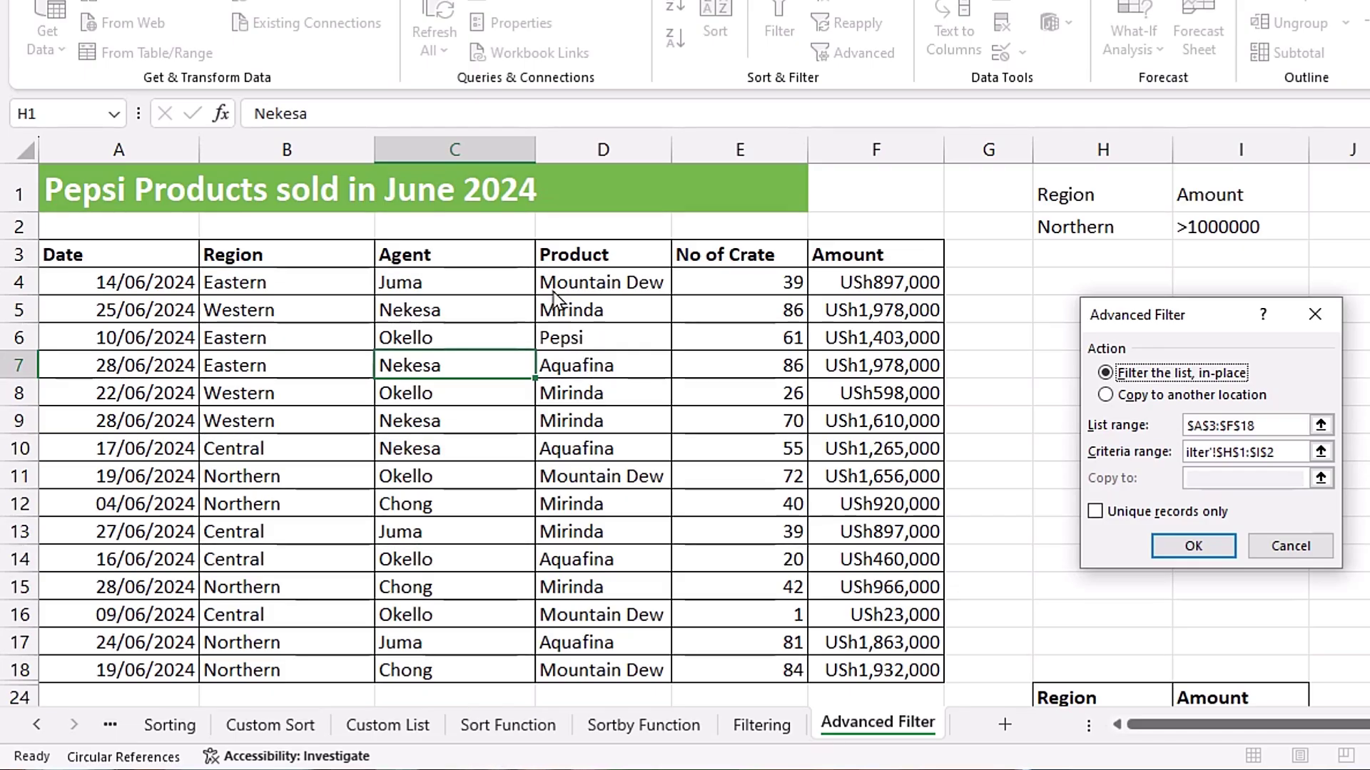
left_click(1194, 547)
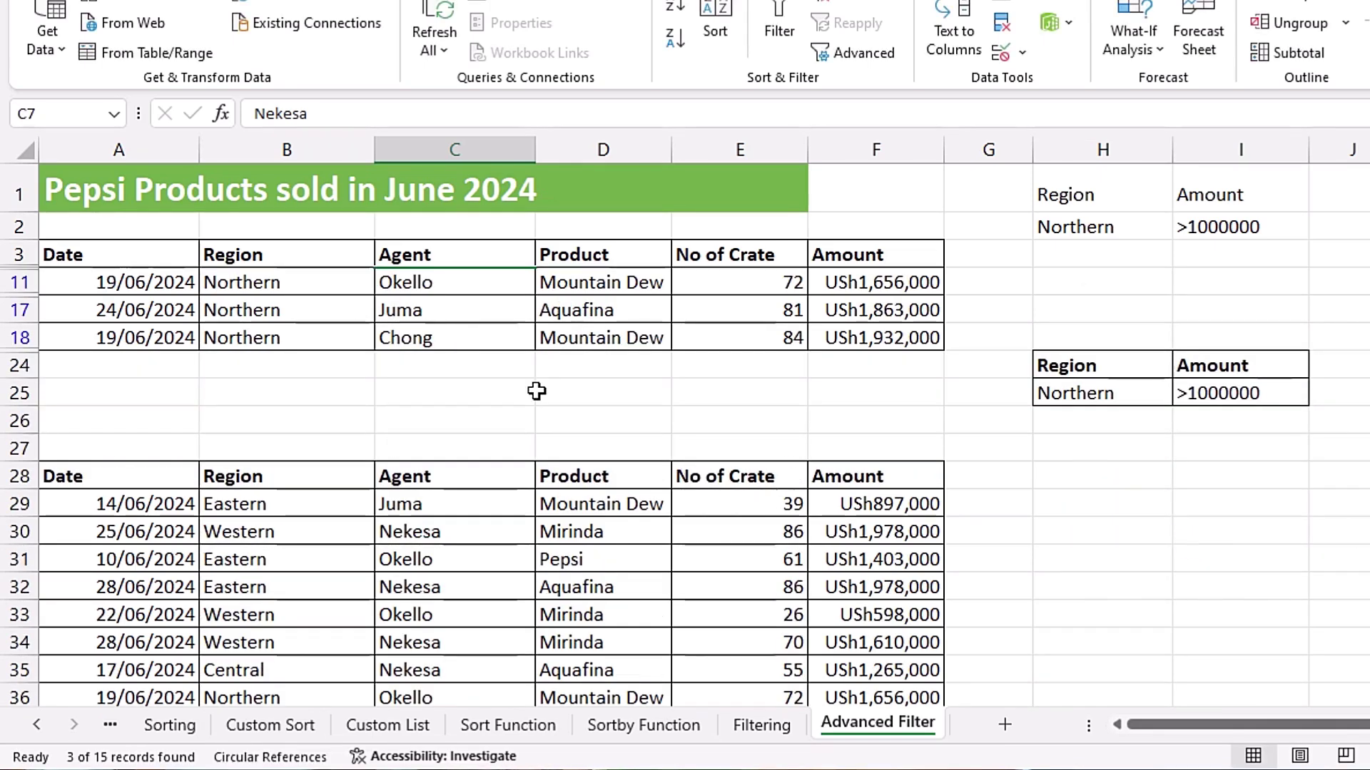
Step: Compare the filtered sales rows with the Region and Amount criteria in H1:I2
left_click_drag(116, 257, 877, 306)
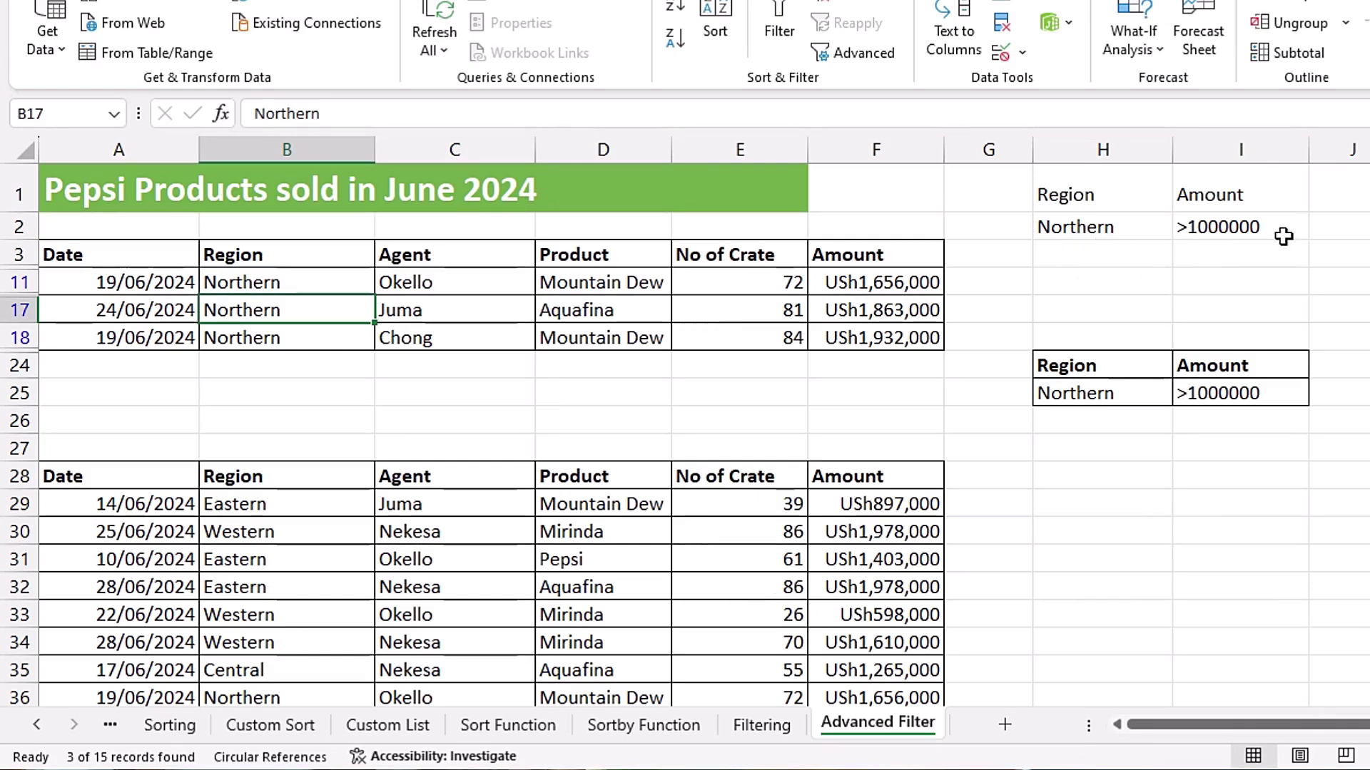
left_click(1339, 421)
scroll(1063, 524, "down", 2)
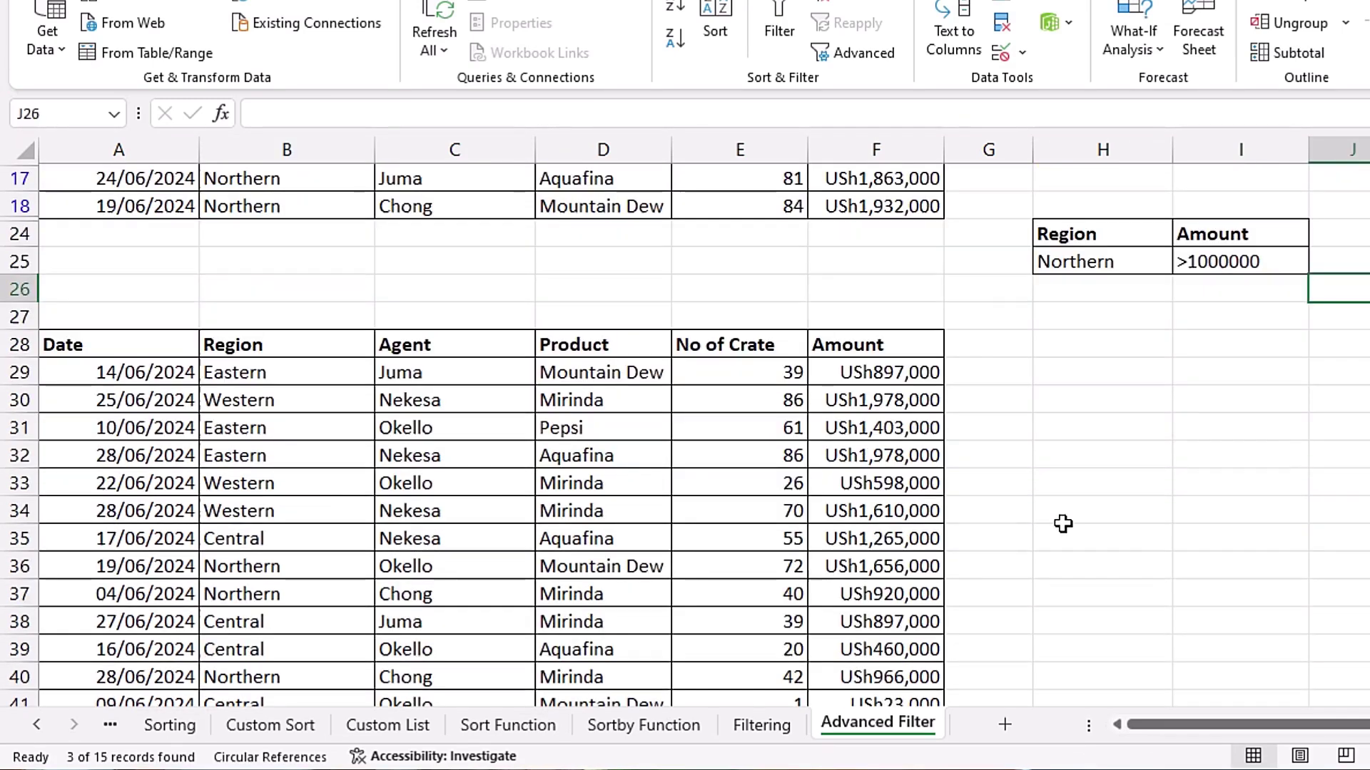
Step: Start an Advanced Filter from the second sales table and set it to copy the results to another location
left_click(268, 476)
scroll(1316, 501, "up", 1)
left_click(269, 483)
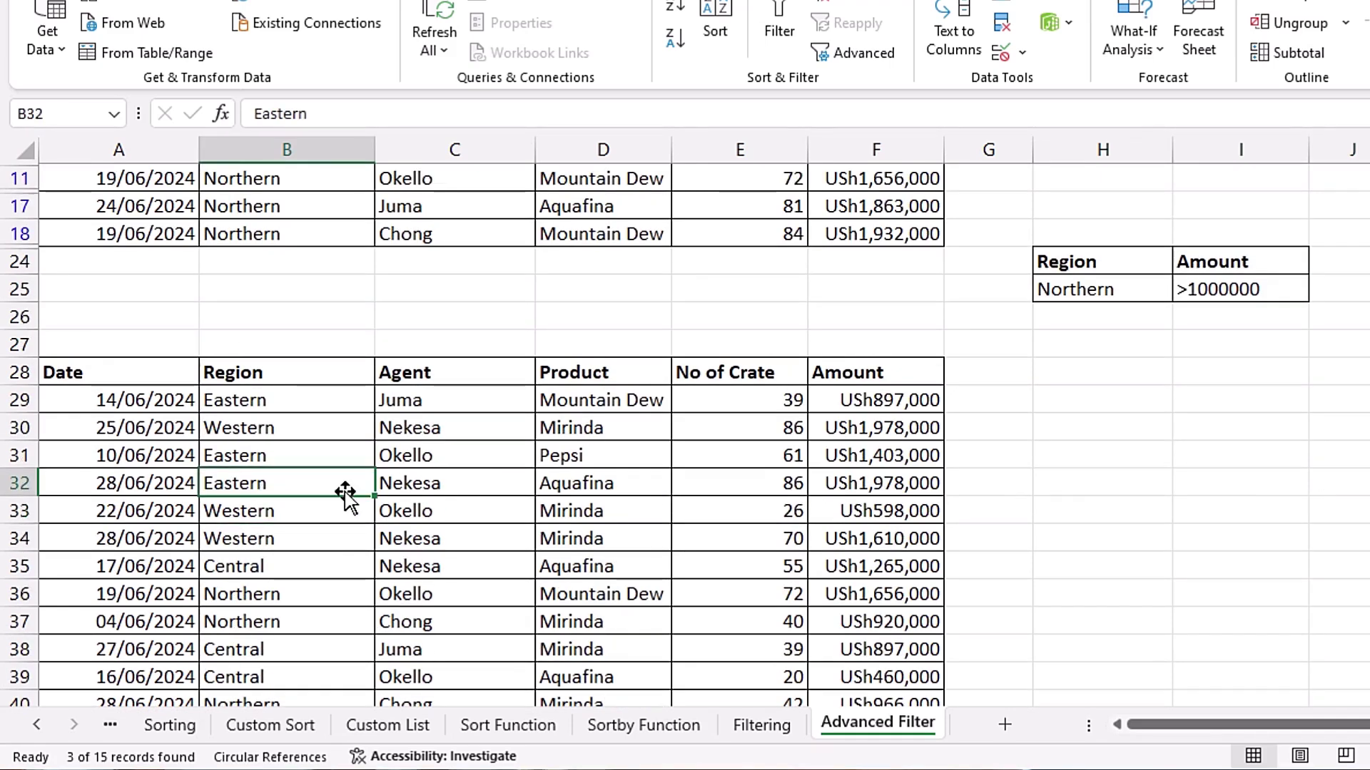
key("alt+a")
key("q")
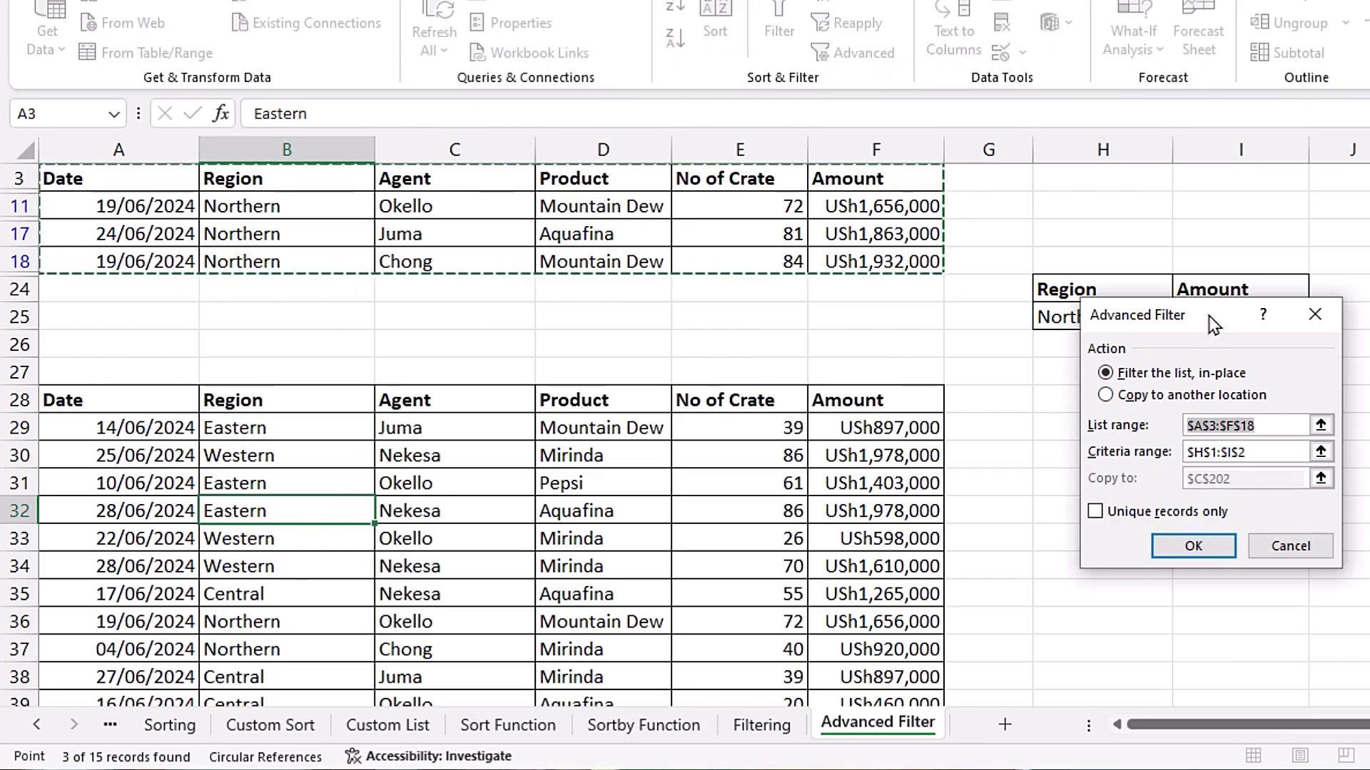
left_click_drag(1213, 325, 1326, 406)
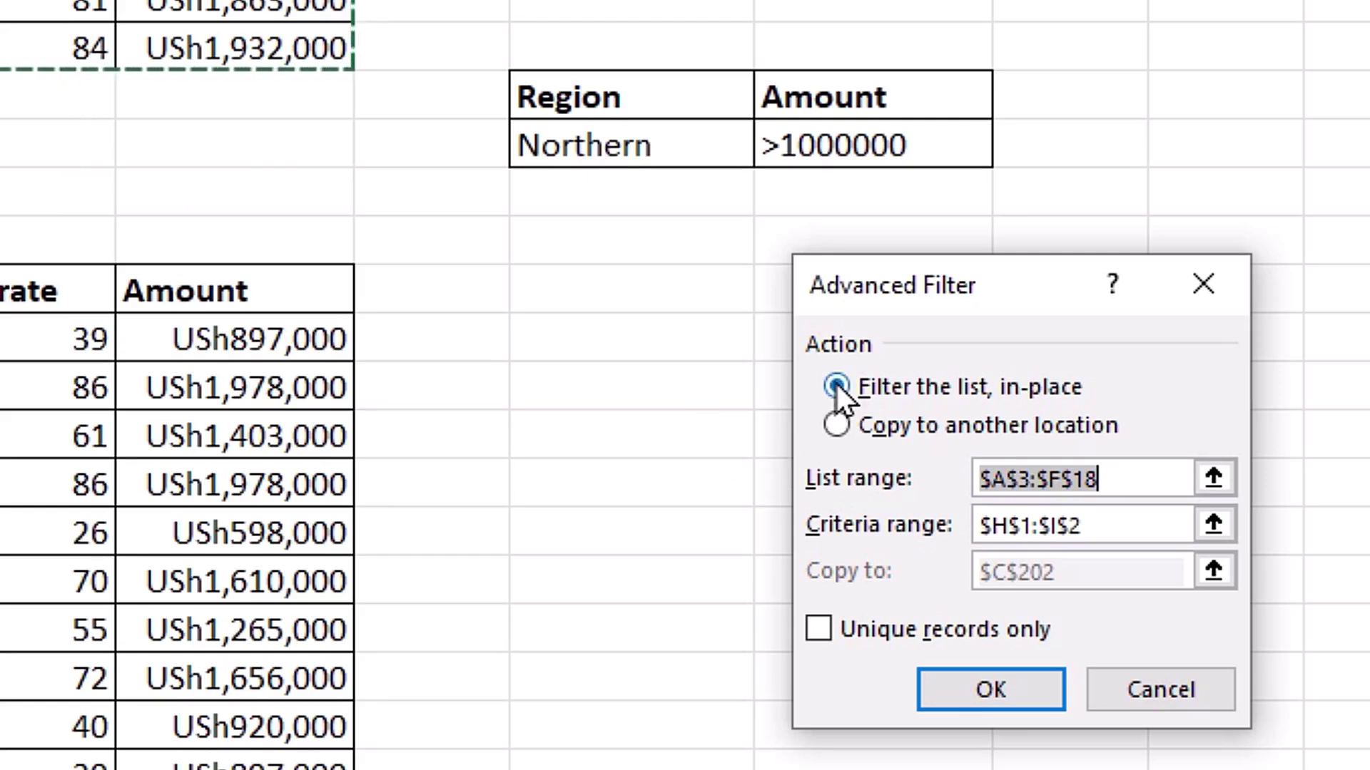
left_click(864, 428)
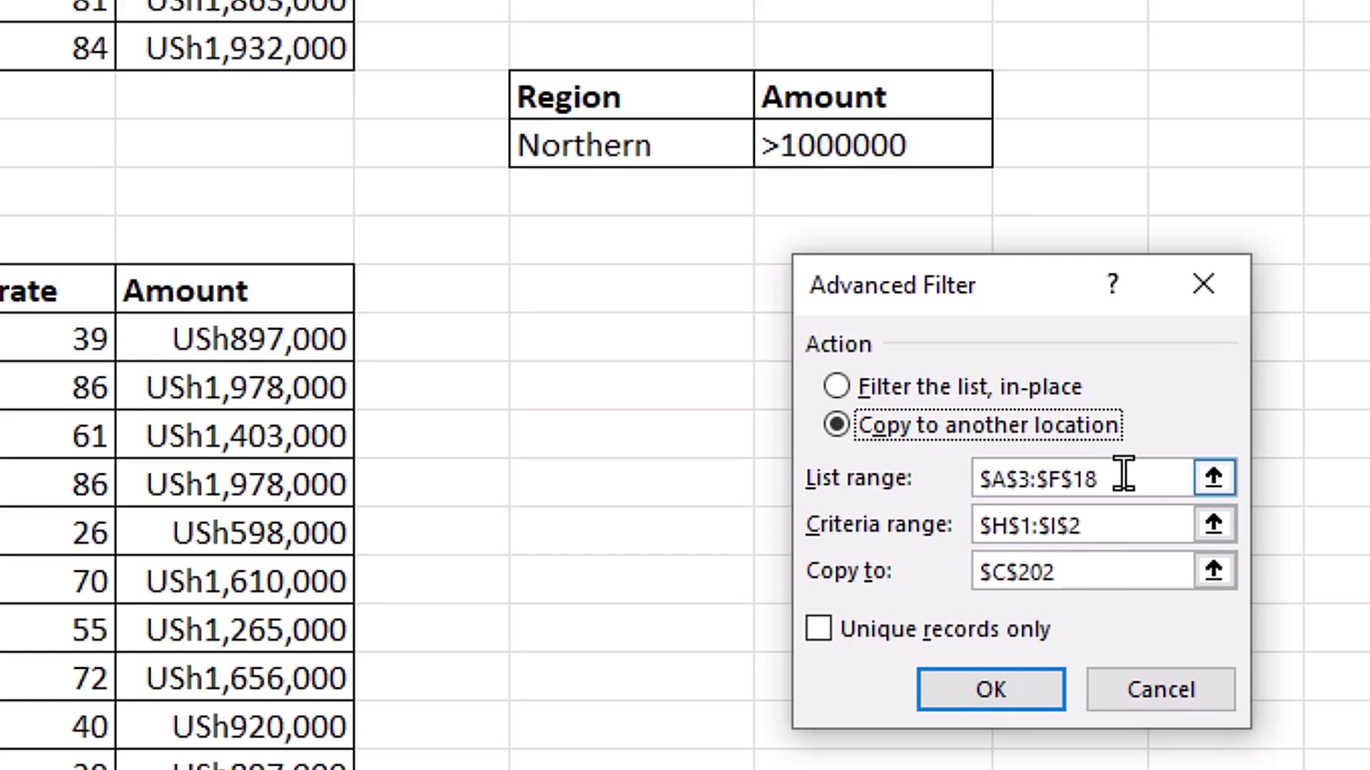
Step: Set the list range of the Advanced Filter to the second sales table, A28:F48
left_click_drag(1125, 477, 951, 480)
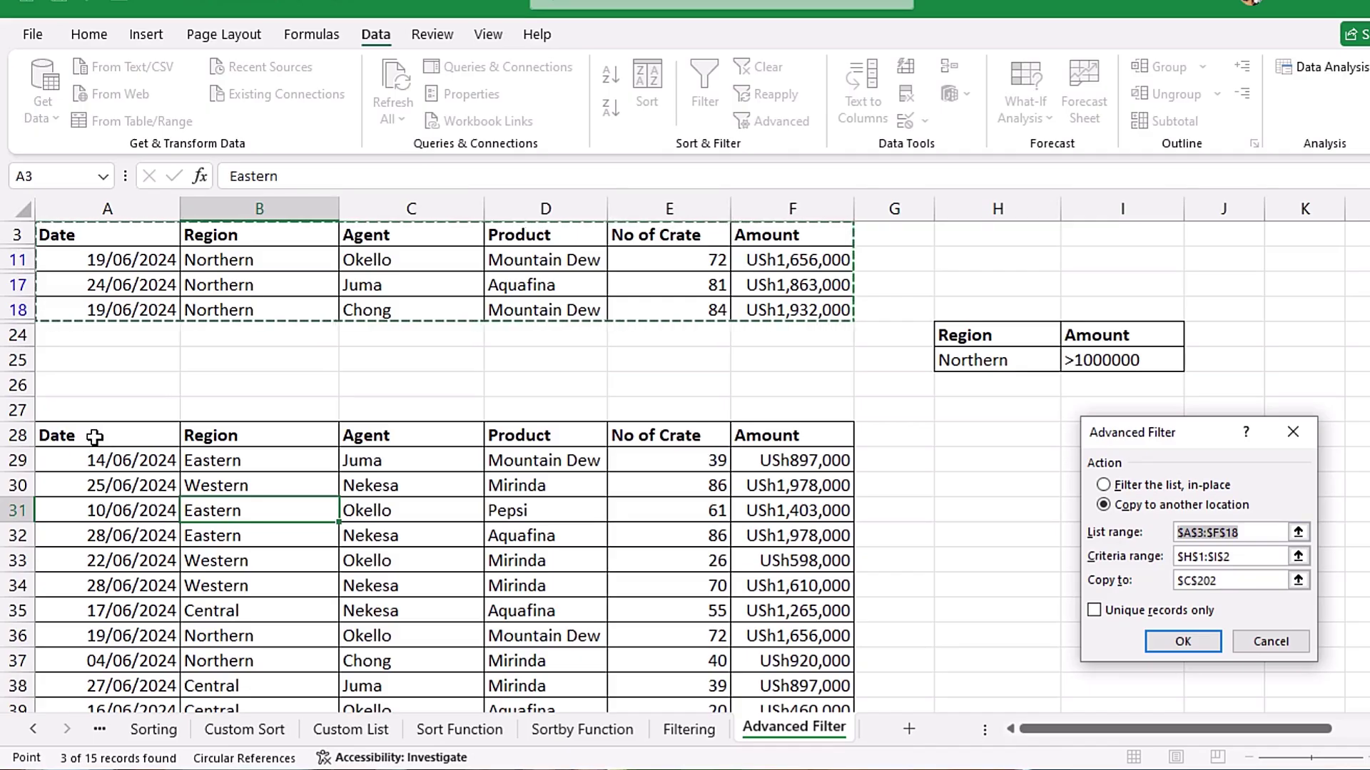
left_click(95, 438)
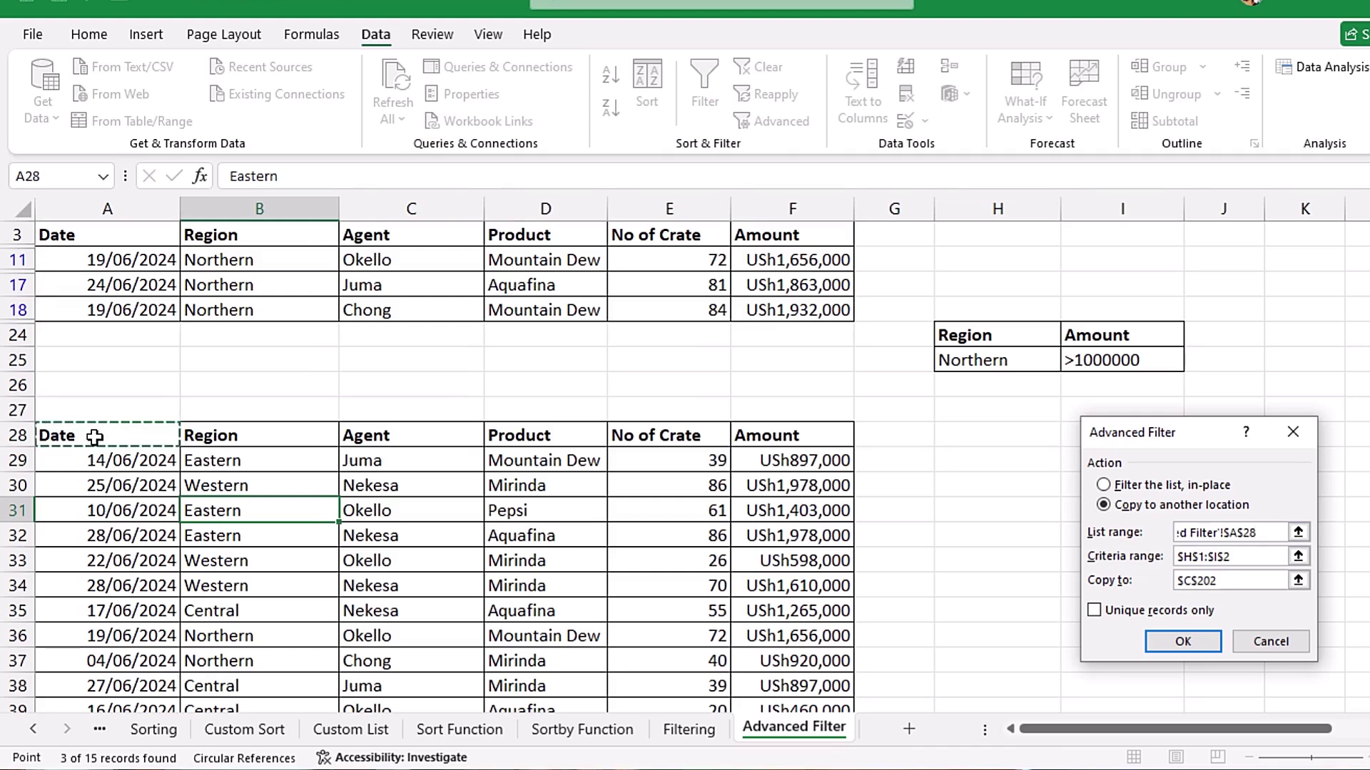
key("ctrl+shift+Down")
key("ctrl+shift+Right")
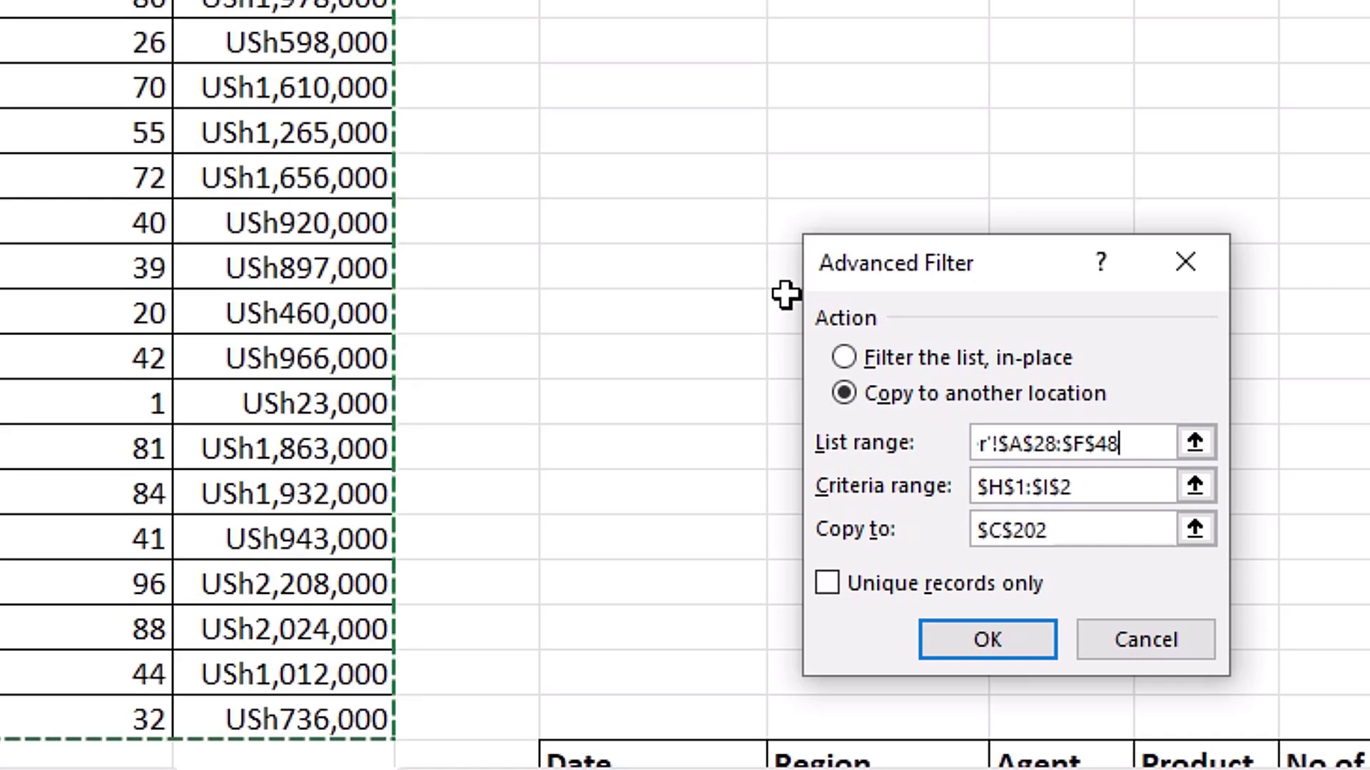
Step: Set the criteria range of the Advanced Filter to H24:I25
key("Tab")
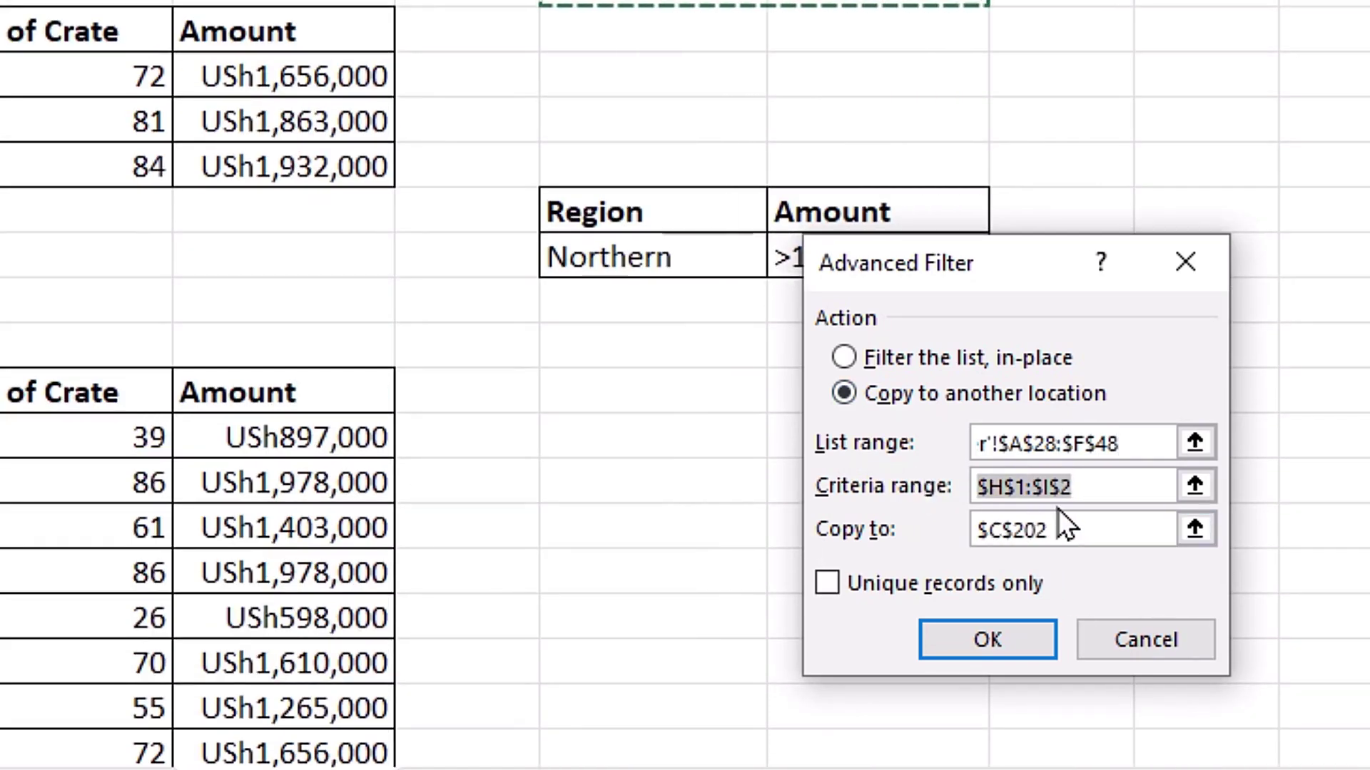
left_click_drag(1022, 281, 1022, 374)
left_click_drag(617, 211, 849, 245)
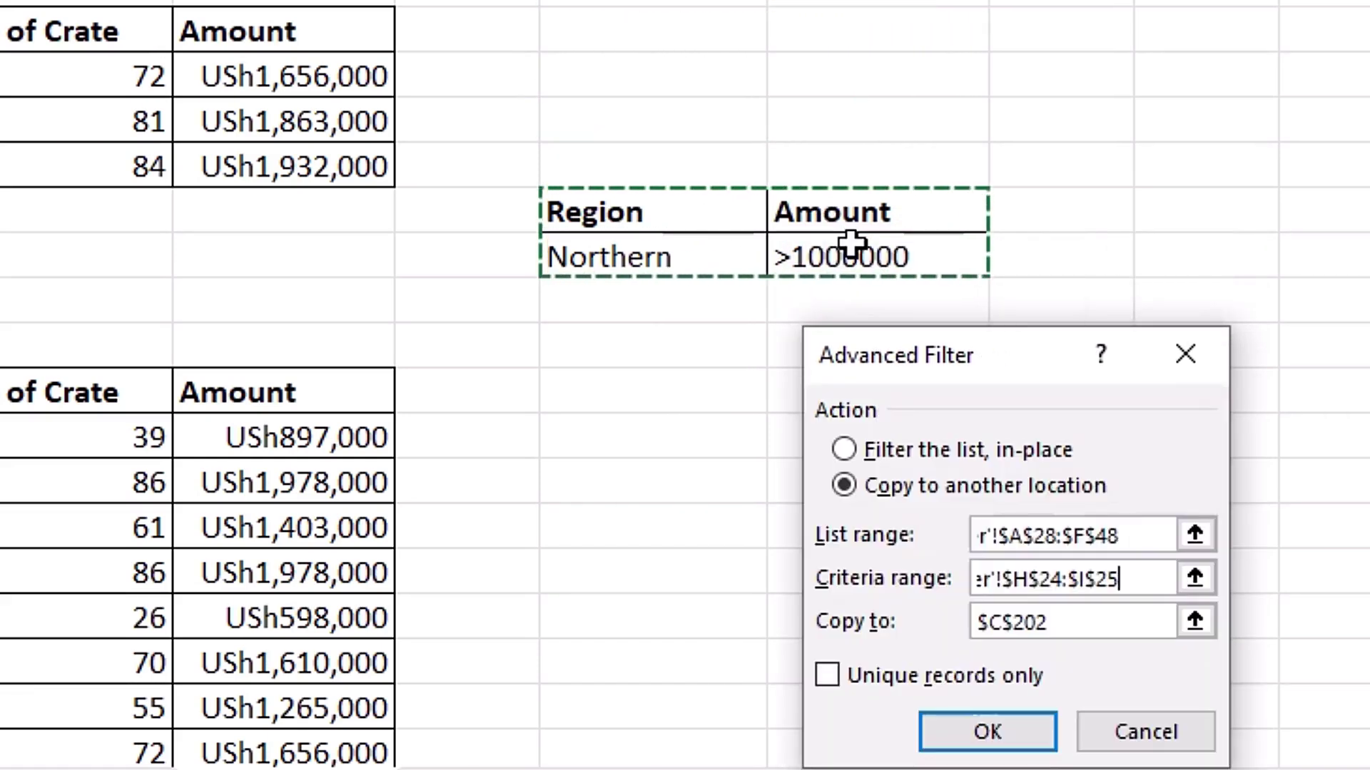
Step: Replace the copy destination with cell H28 and run the Advanced Filter
key("Tab")
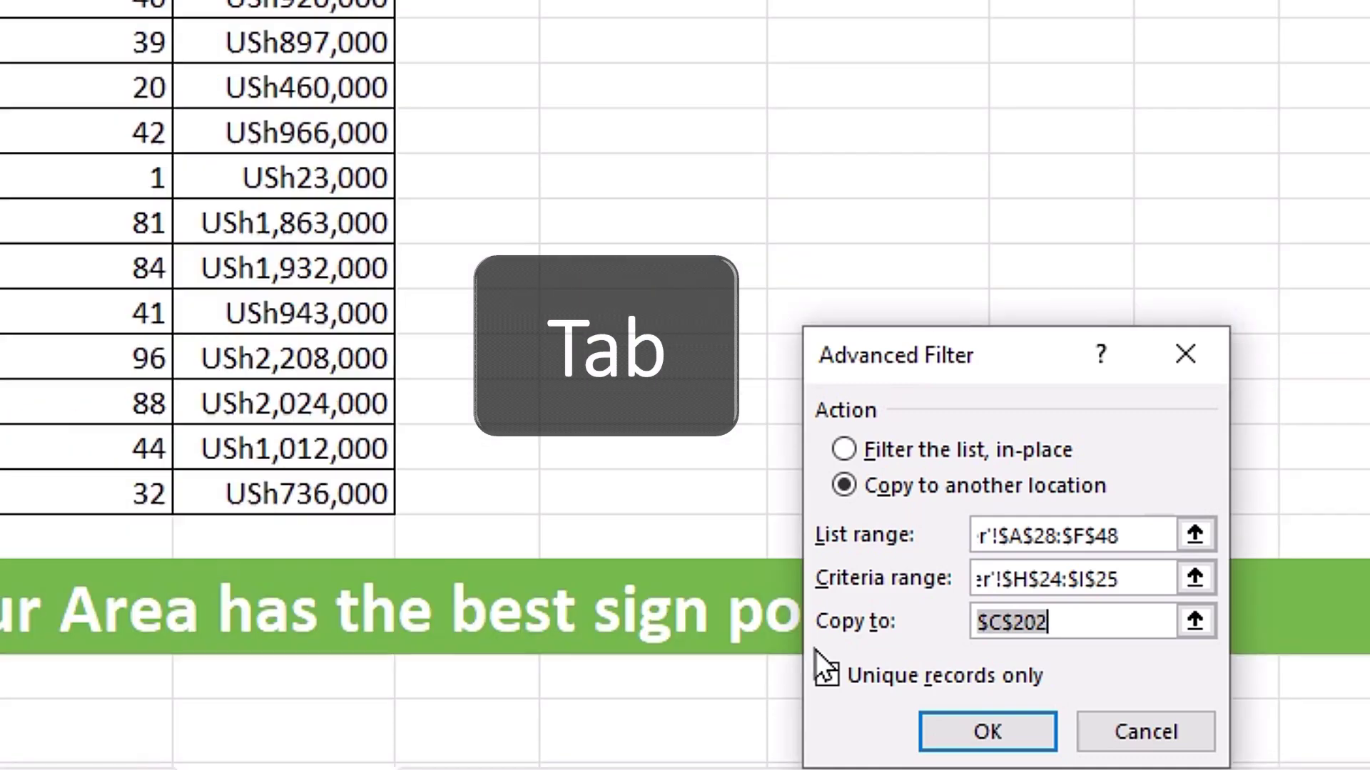
key("Delete")
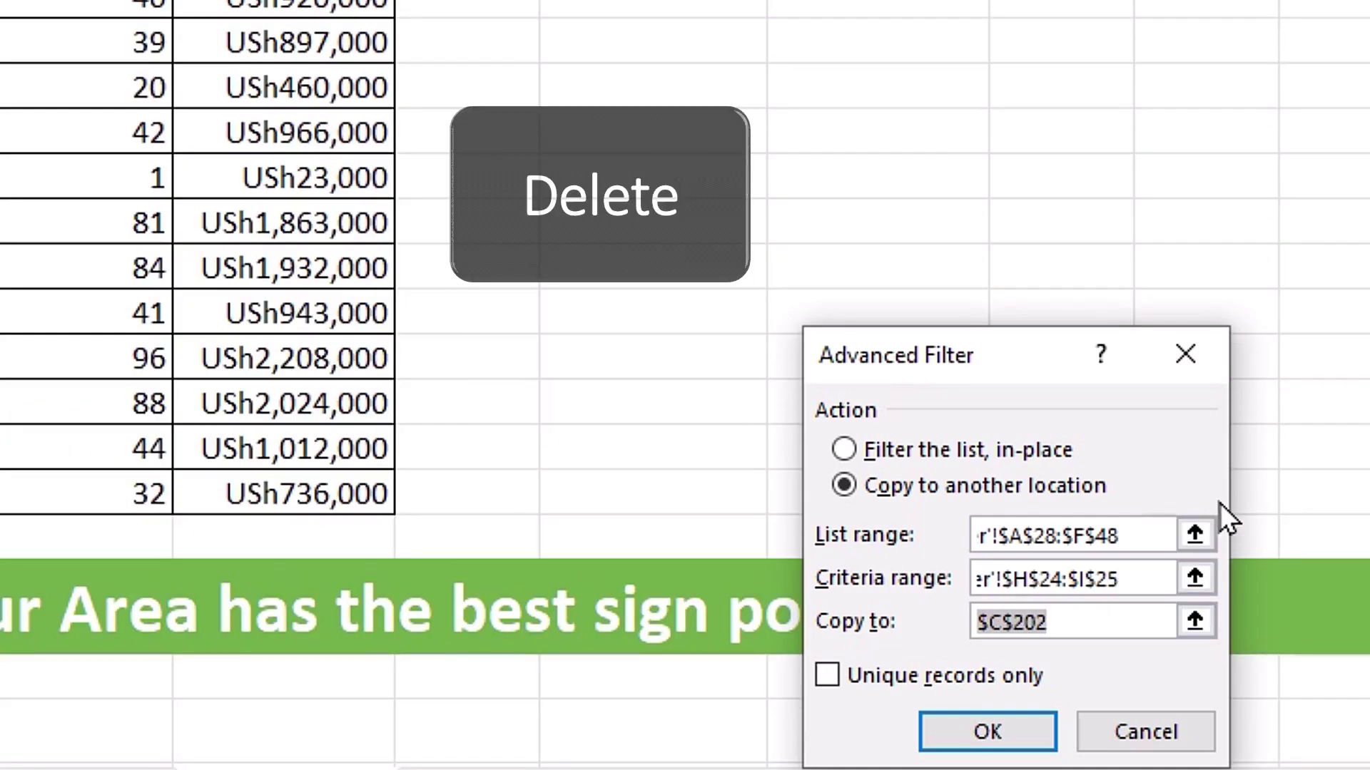
scroll(1047, 676, "up", 5)
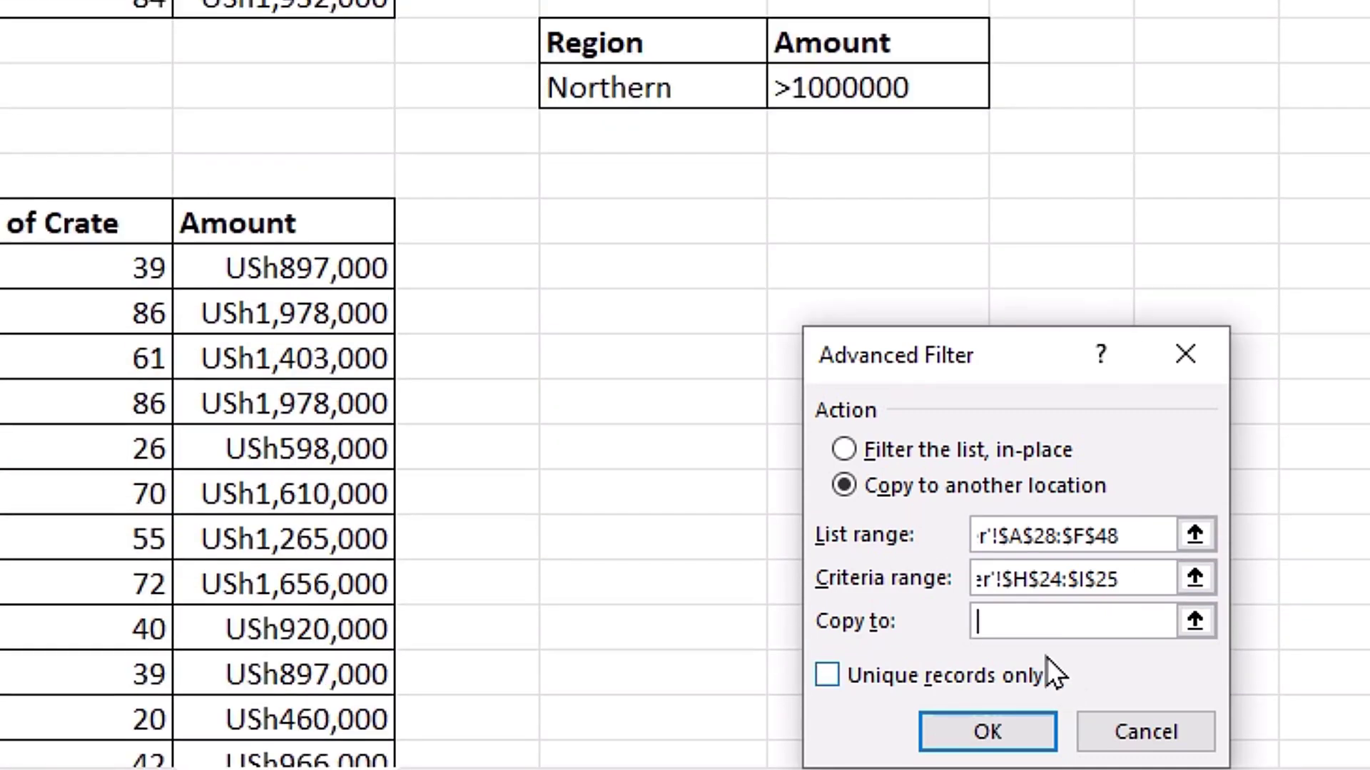
left_click(653, 211)
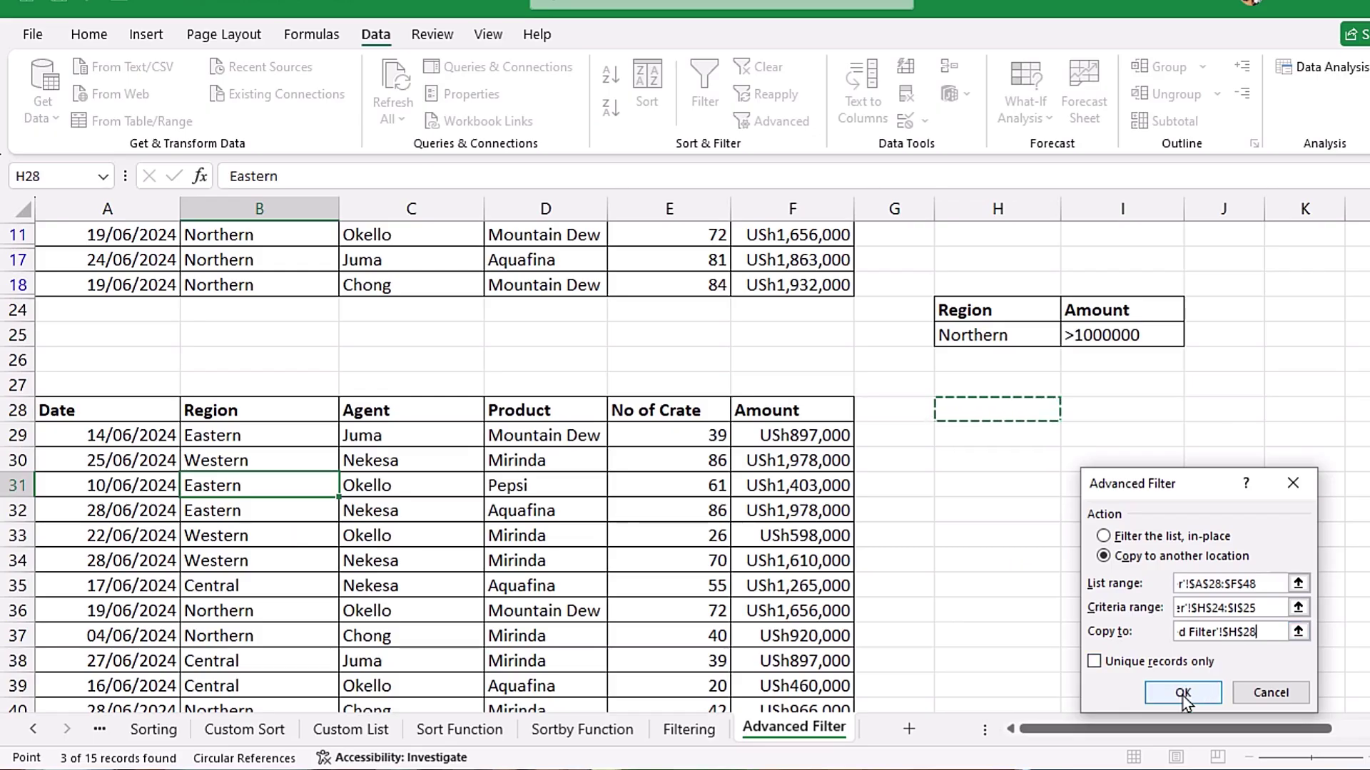
left_click(1183, 694)
Step: Compare the table filtered in place at A3:F18 with the extracted rows copied to H28
left_click_drag(1096, 729, 1150, 729)
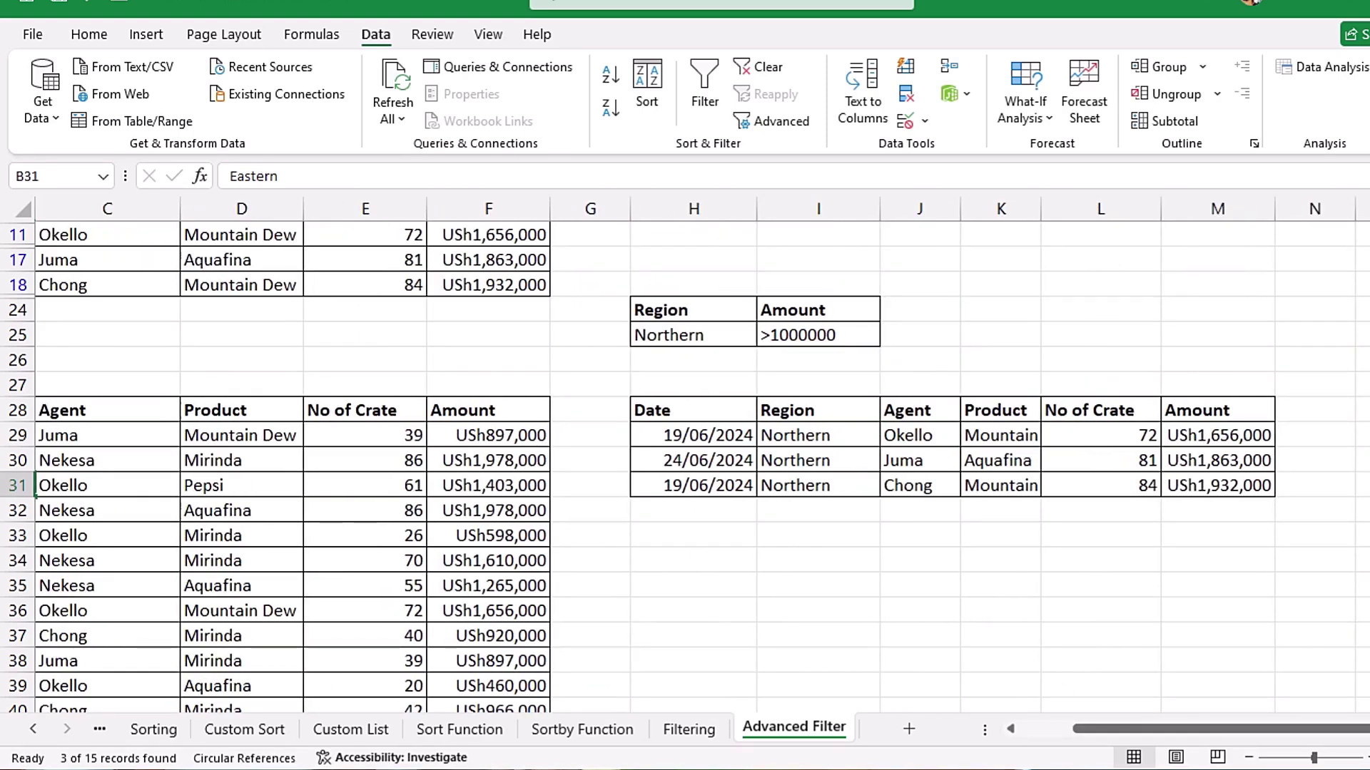
scroll(149, 303, "up", 1)
scroll(149, 302, "left", 1)
left_click_drag(149, 302, 575, 386)
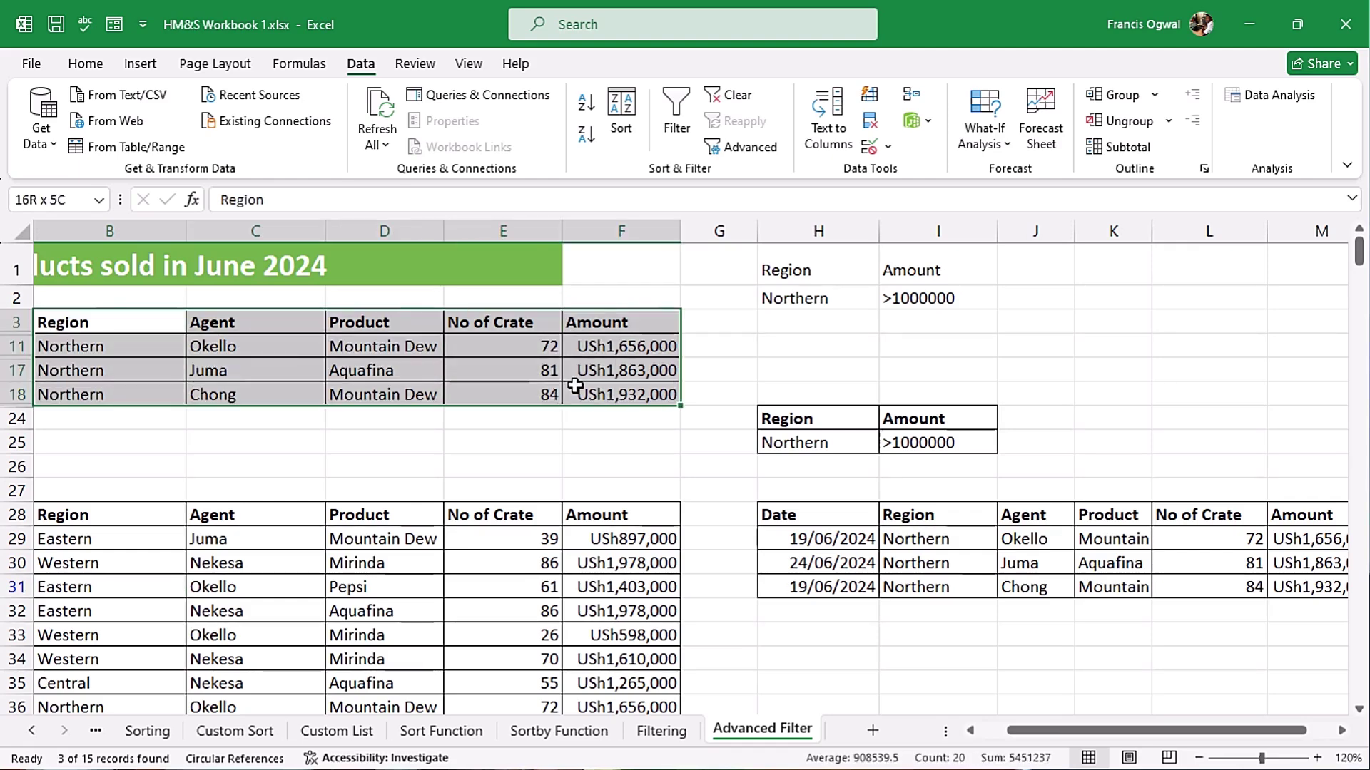
left_click_drag(799, 518, 1289, 581)
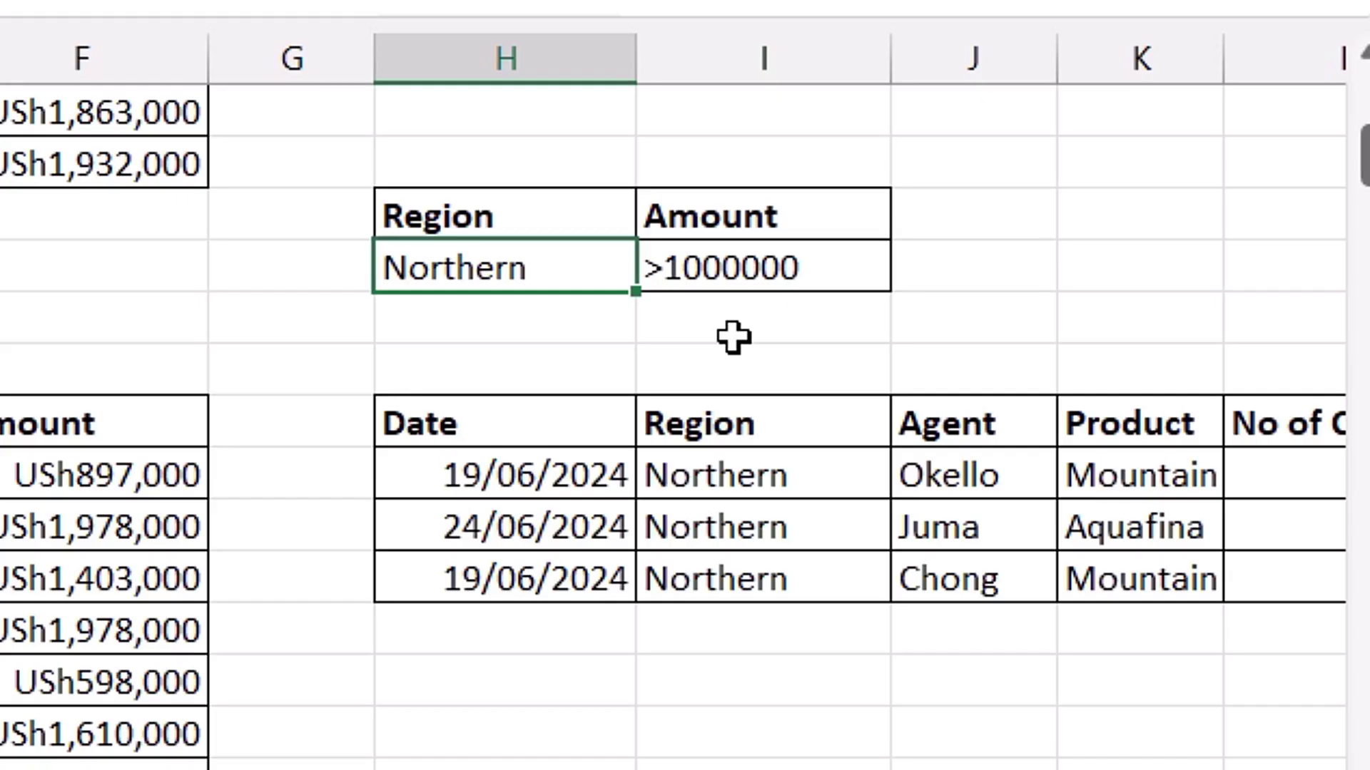
Step: Change the Region criterion in H25 to Western
type("West")
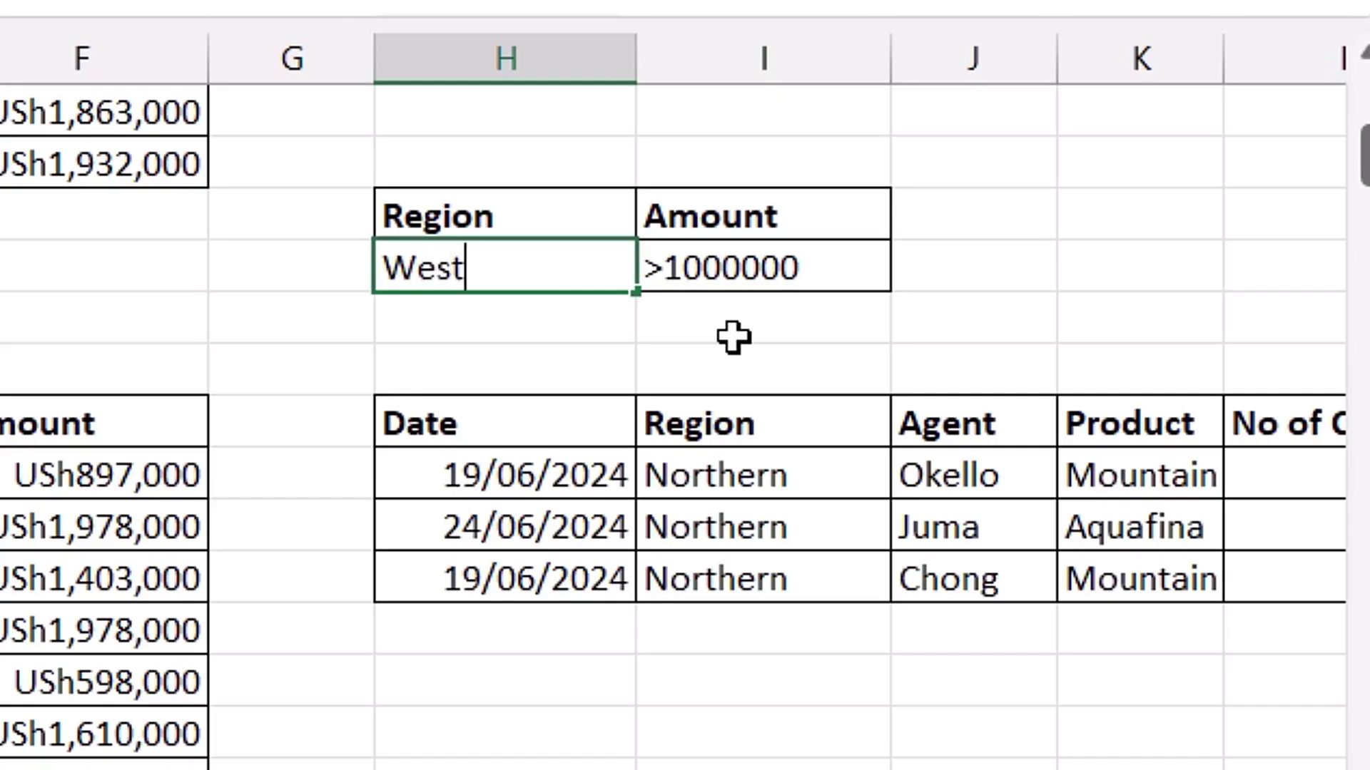
type("ern")
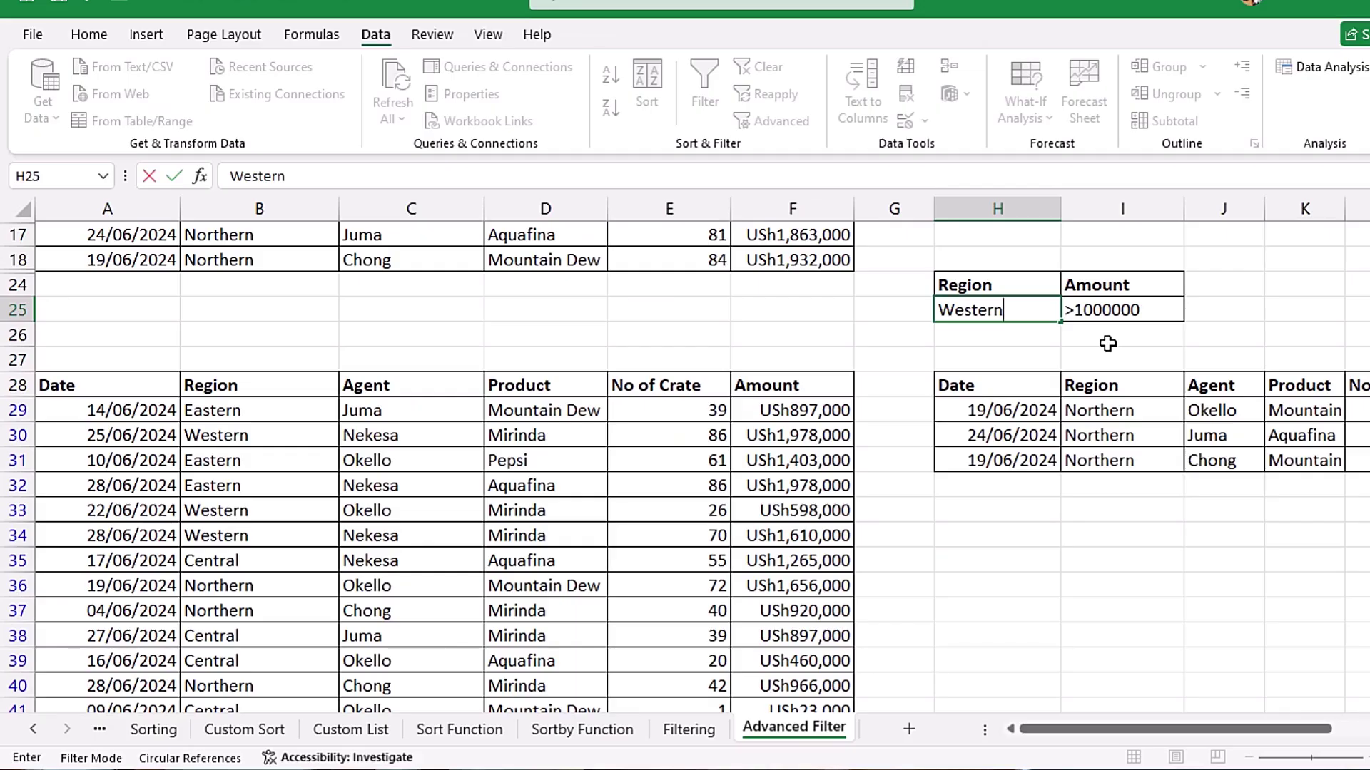
key("Return")
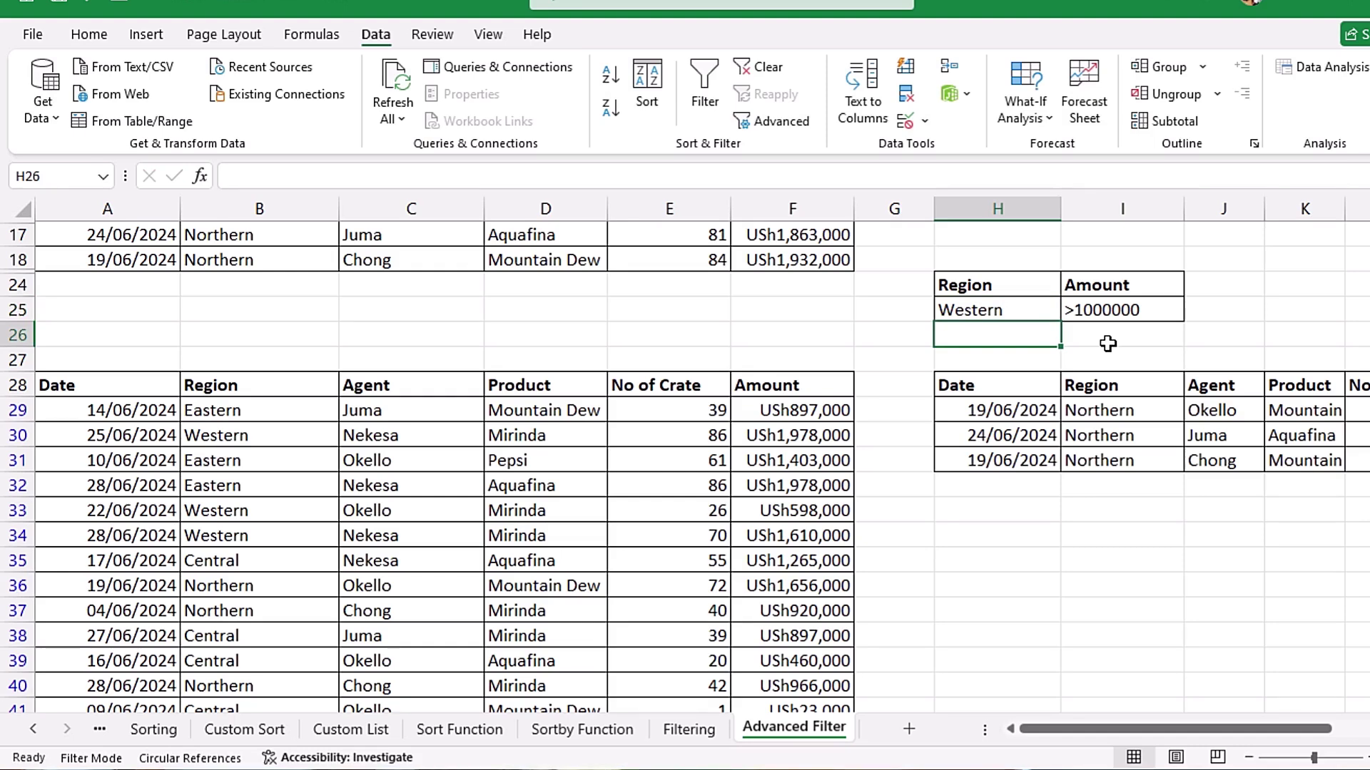
Step: Rerun the Advanced Filter on A28:F48 with criteria H24:I25, copying the results to H28:M28, and check the extracted rows
left_click(835, 462)
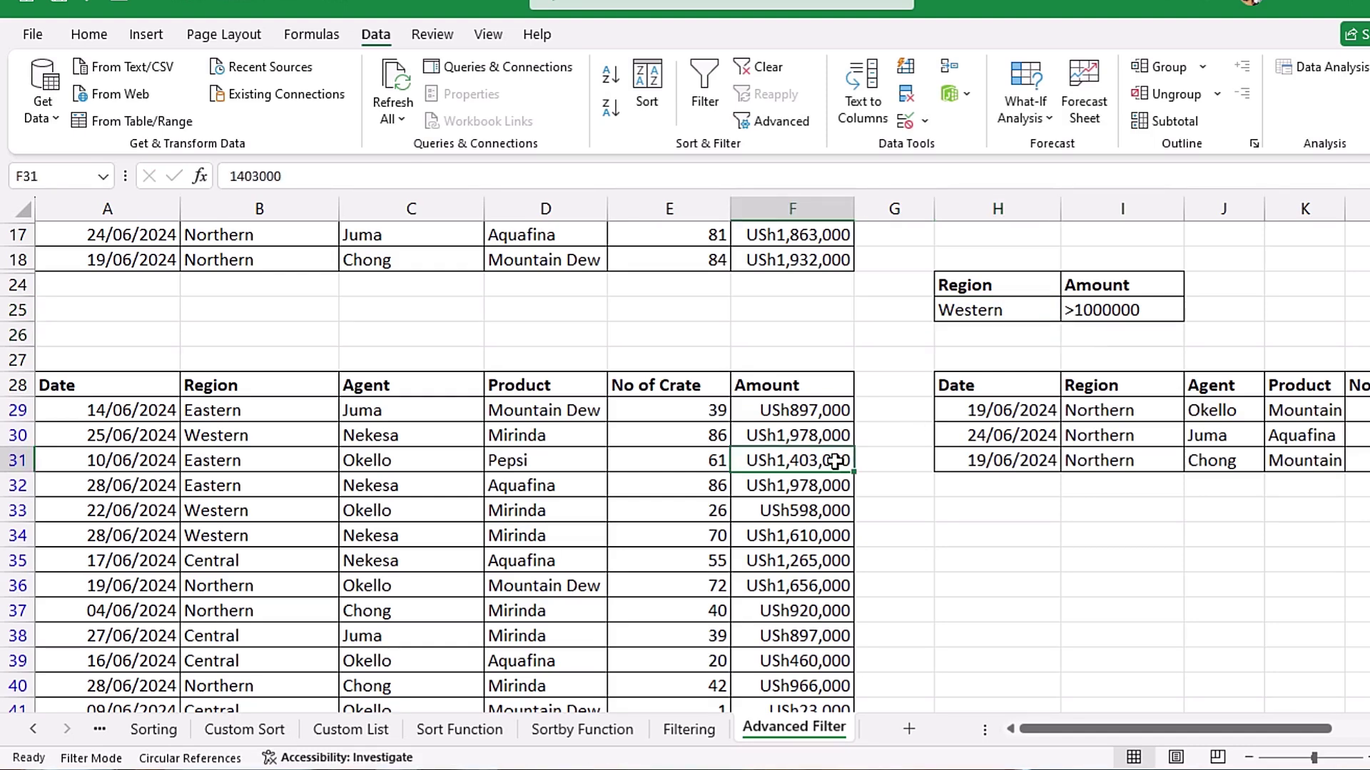
key("alt")
key("a")
key("q")
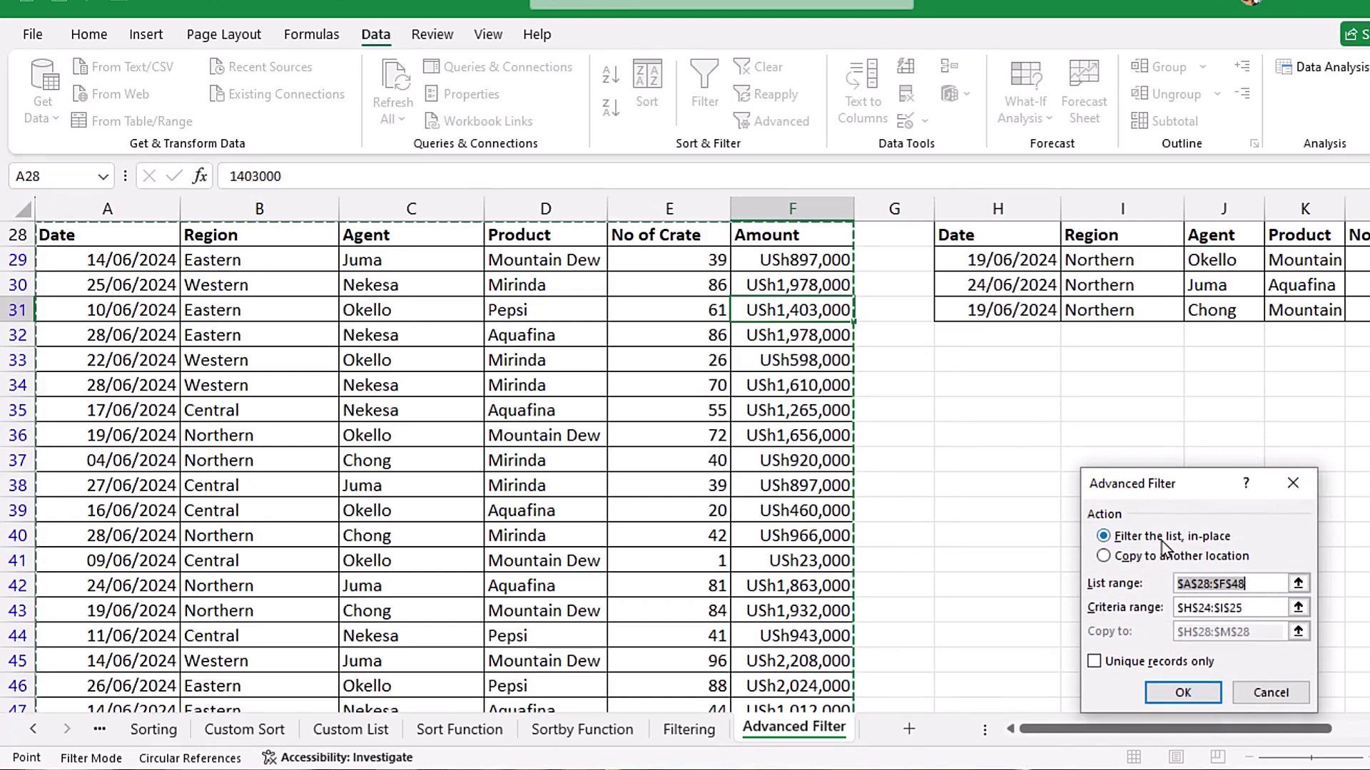
left_click(1130, 558)
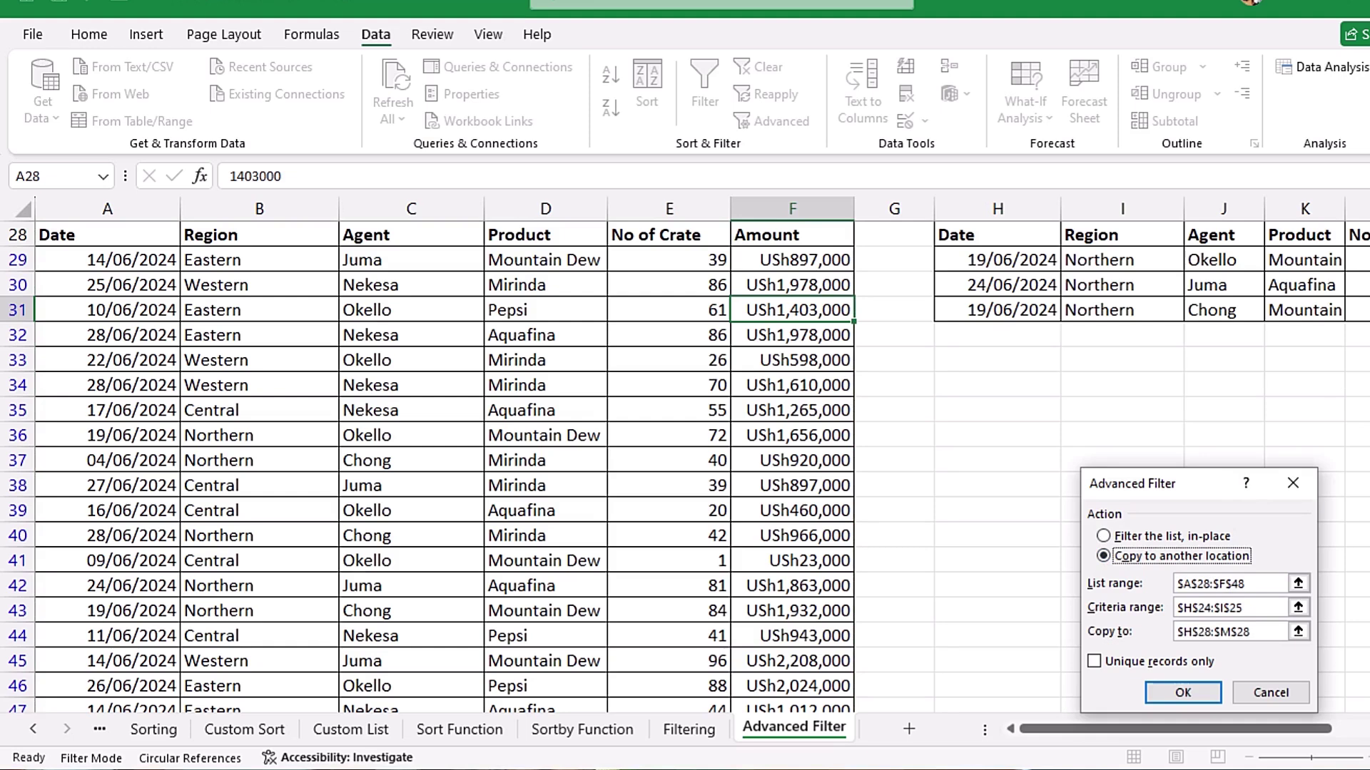
left_click(1181, 691)
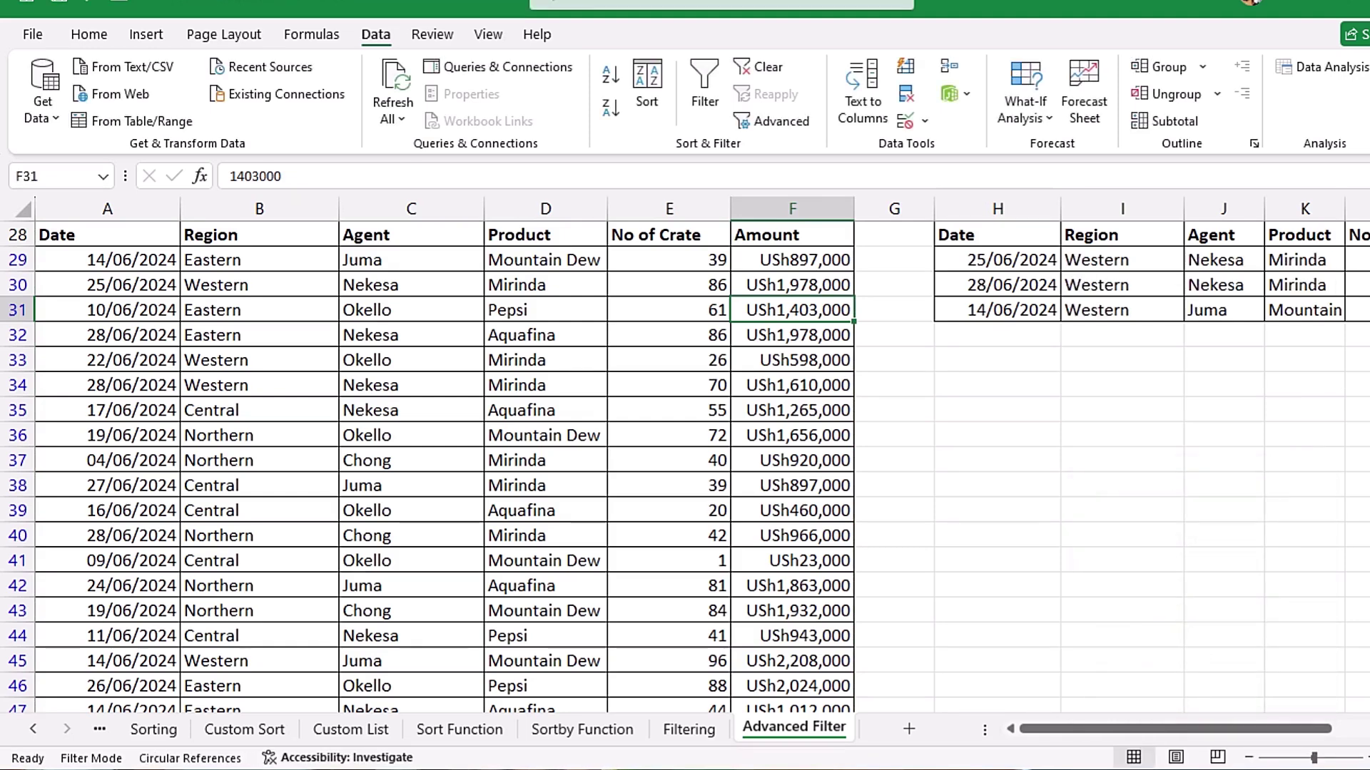
scroll(685, 463, "up", 4)
left_click_drag(1072, 729, 1173, 724)
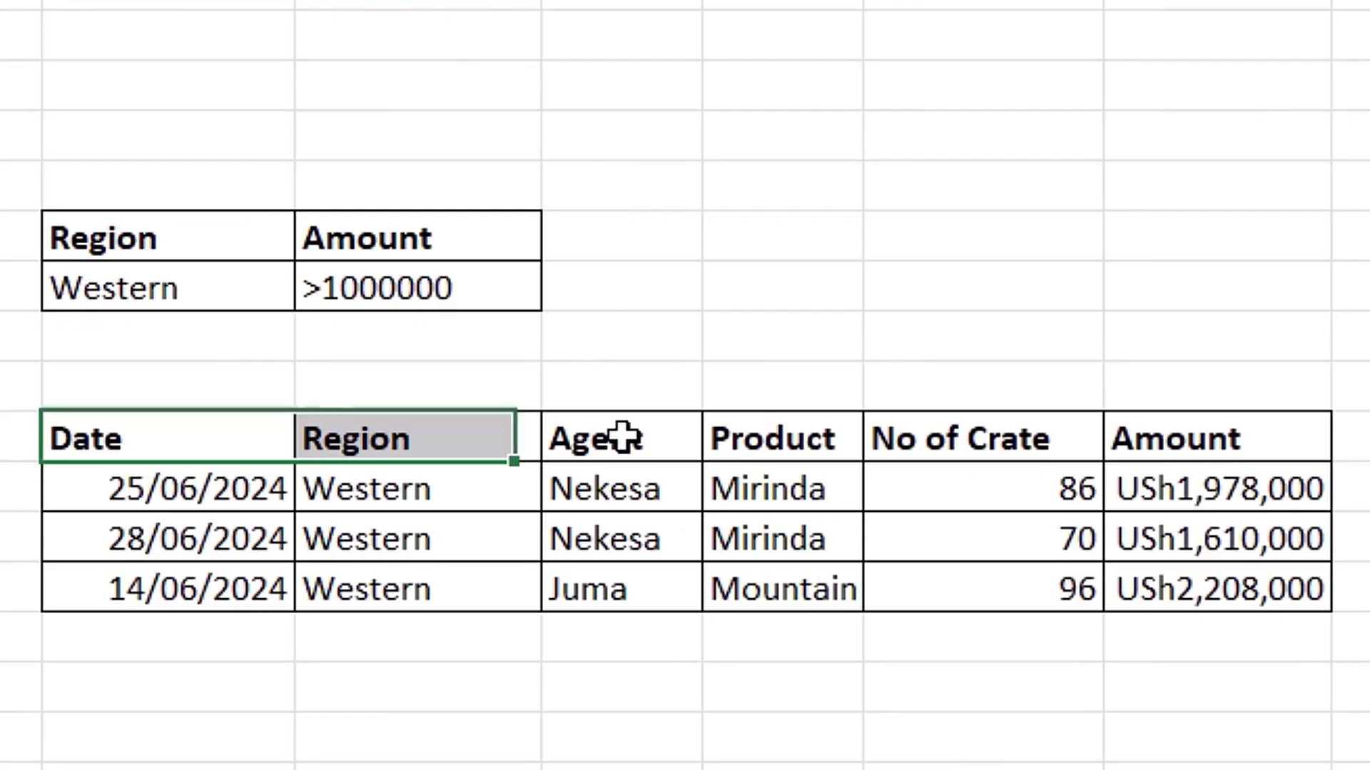
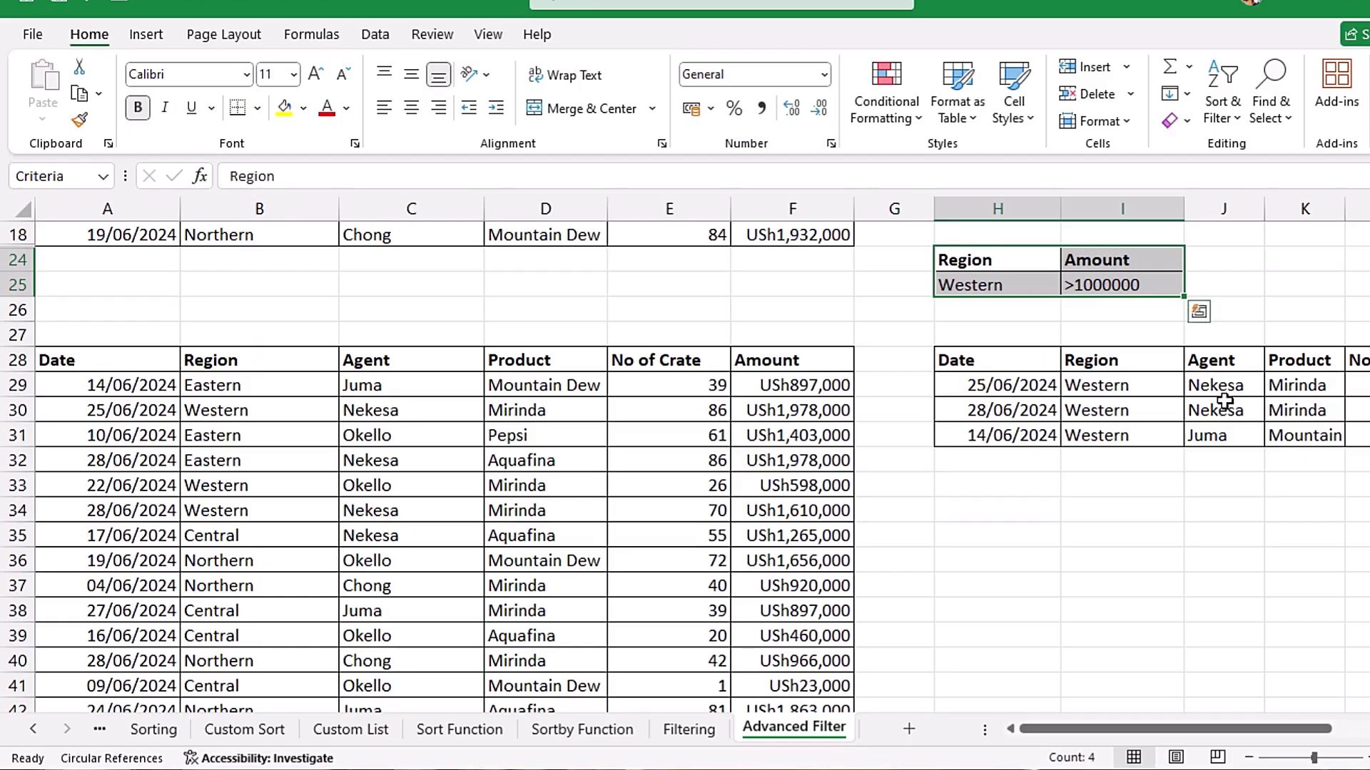
Step: Examine the criteria range H49:M50, including its full row of table headings and the Region criterion
scroll(1046, 357, "down", 6)
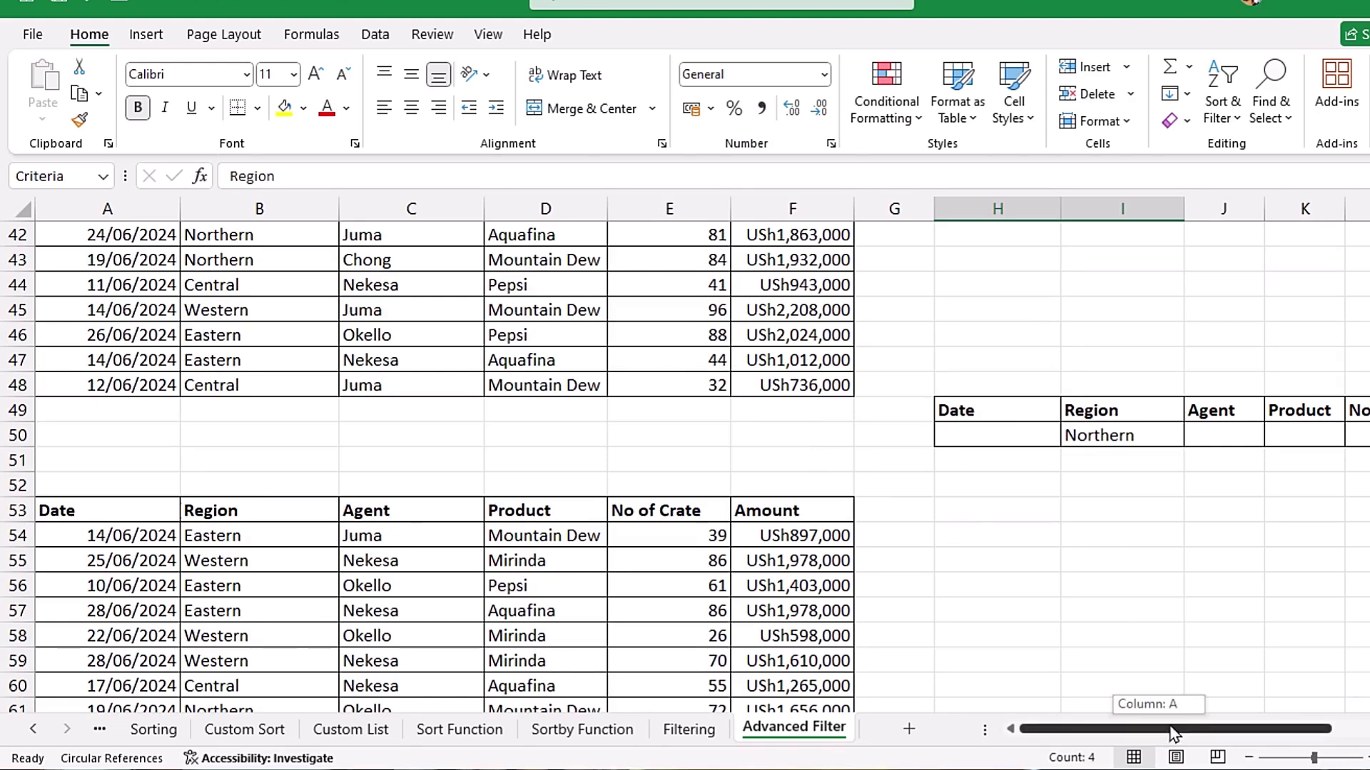
left_click_drag(1158, 729, 1213, 729)
left_click_drag(722, 412, 1244, 437)
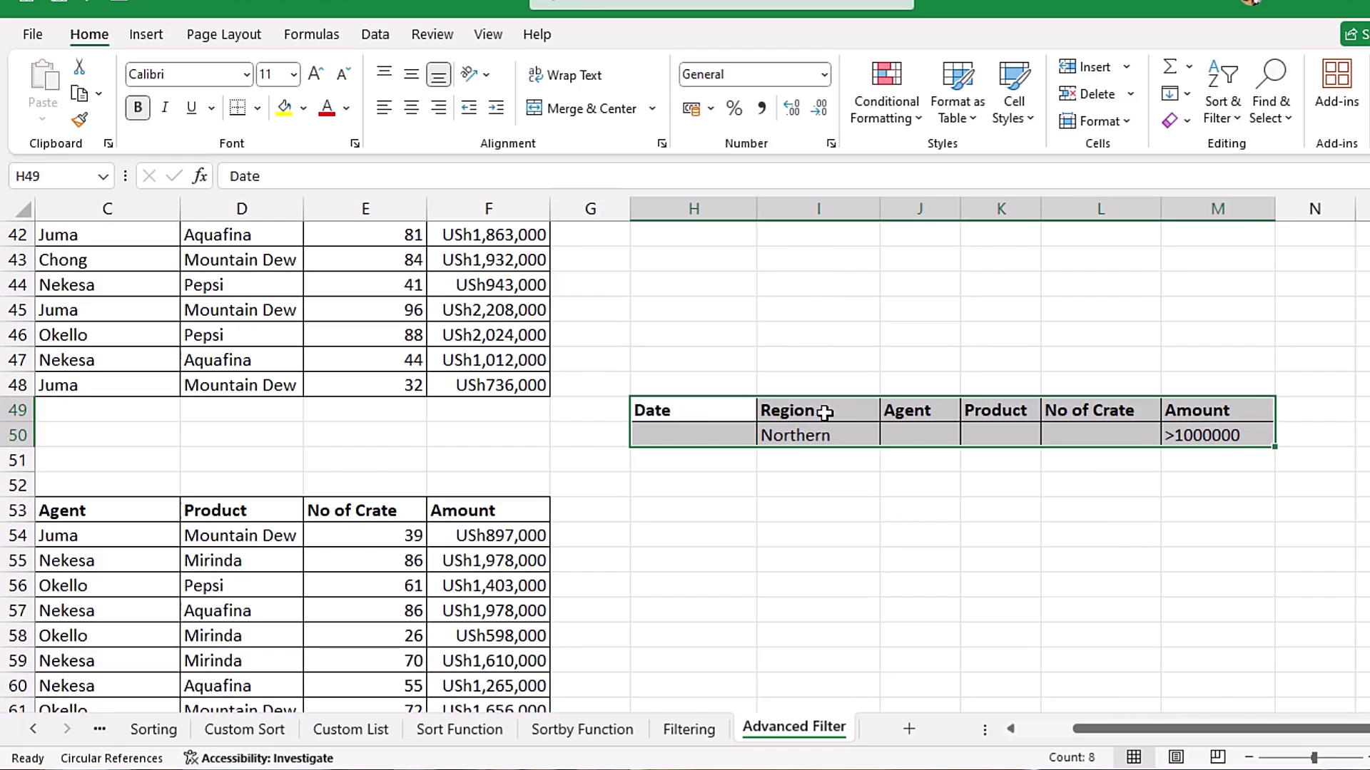
left_click(831, 435)
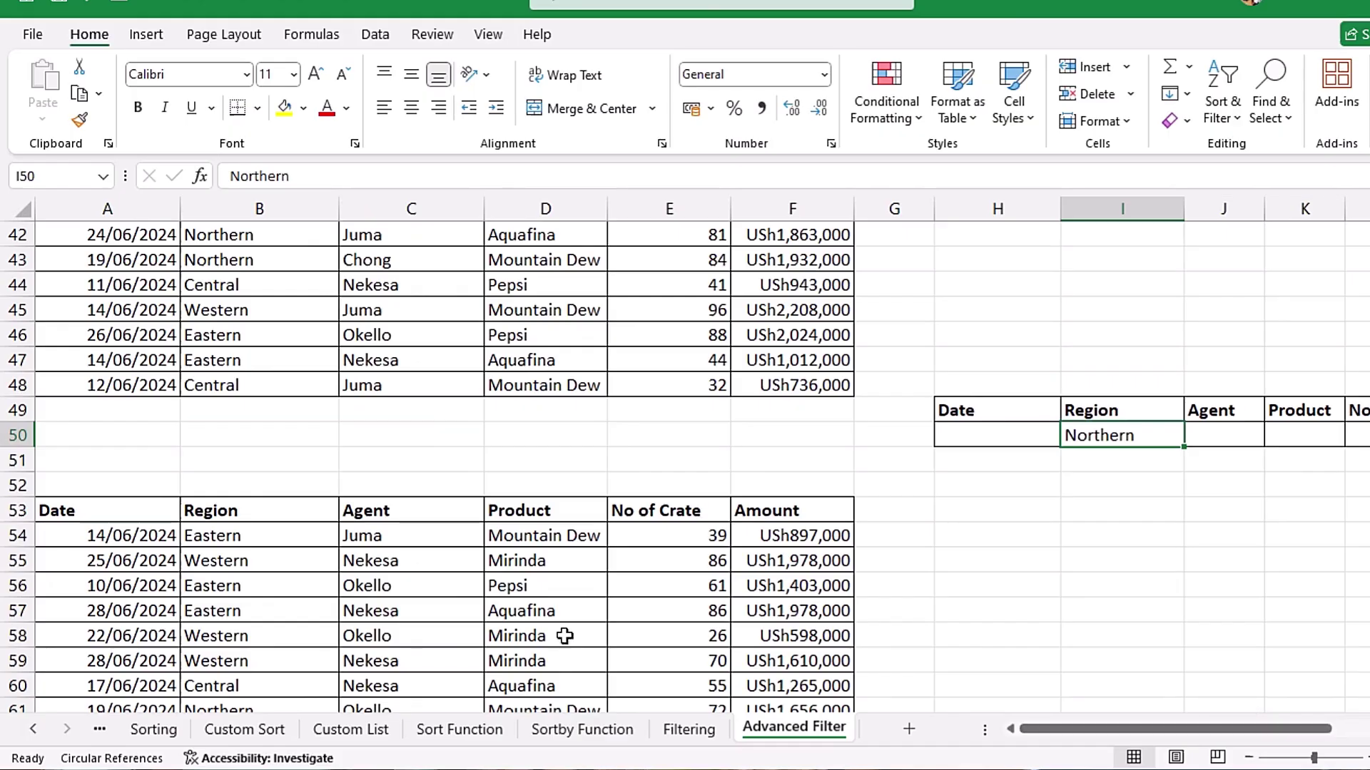
Step: Start an Advanced Filter from the third sales table, headed in row 53, and set it to copy to another location
left_click(528, 615)
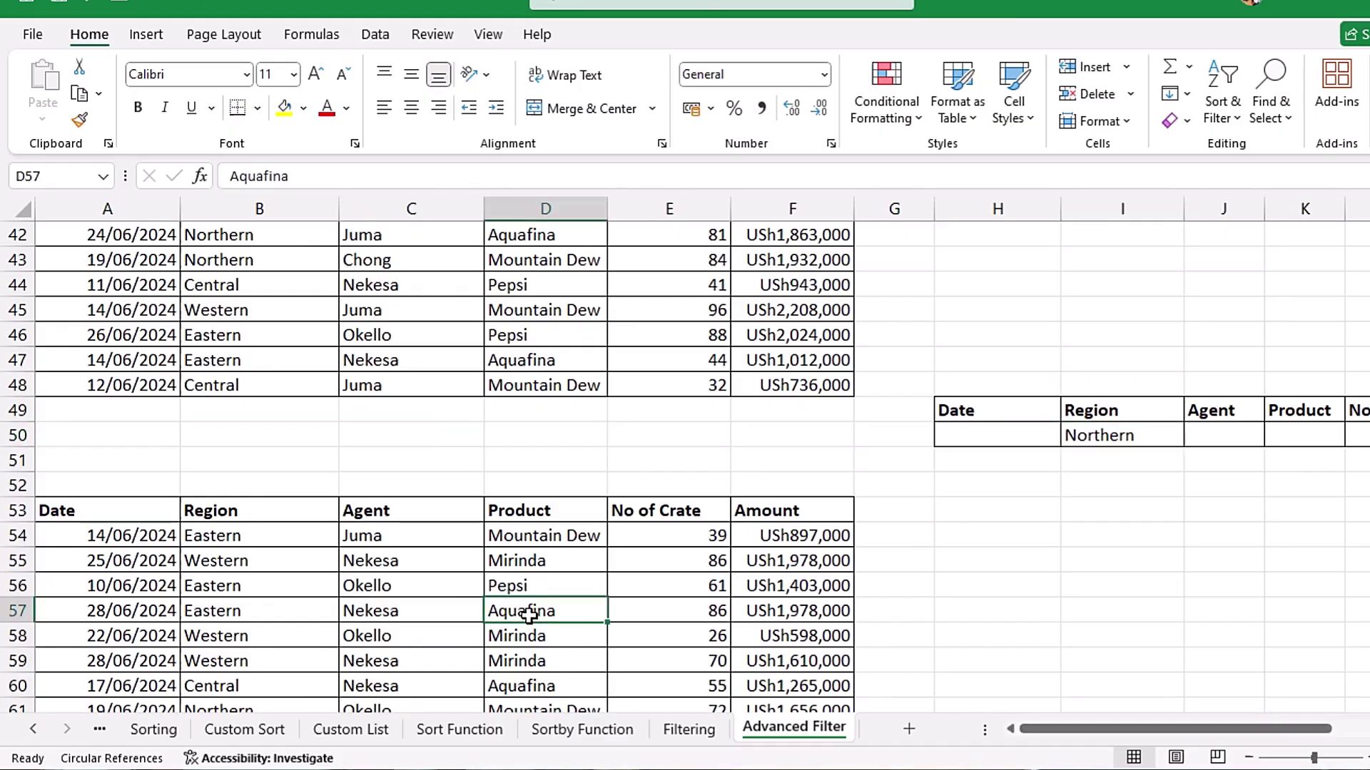
key("alt")
key("a")
key("q")
scroll(995, 389, "down", 7)
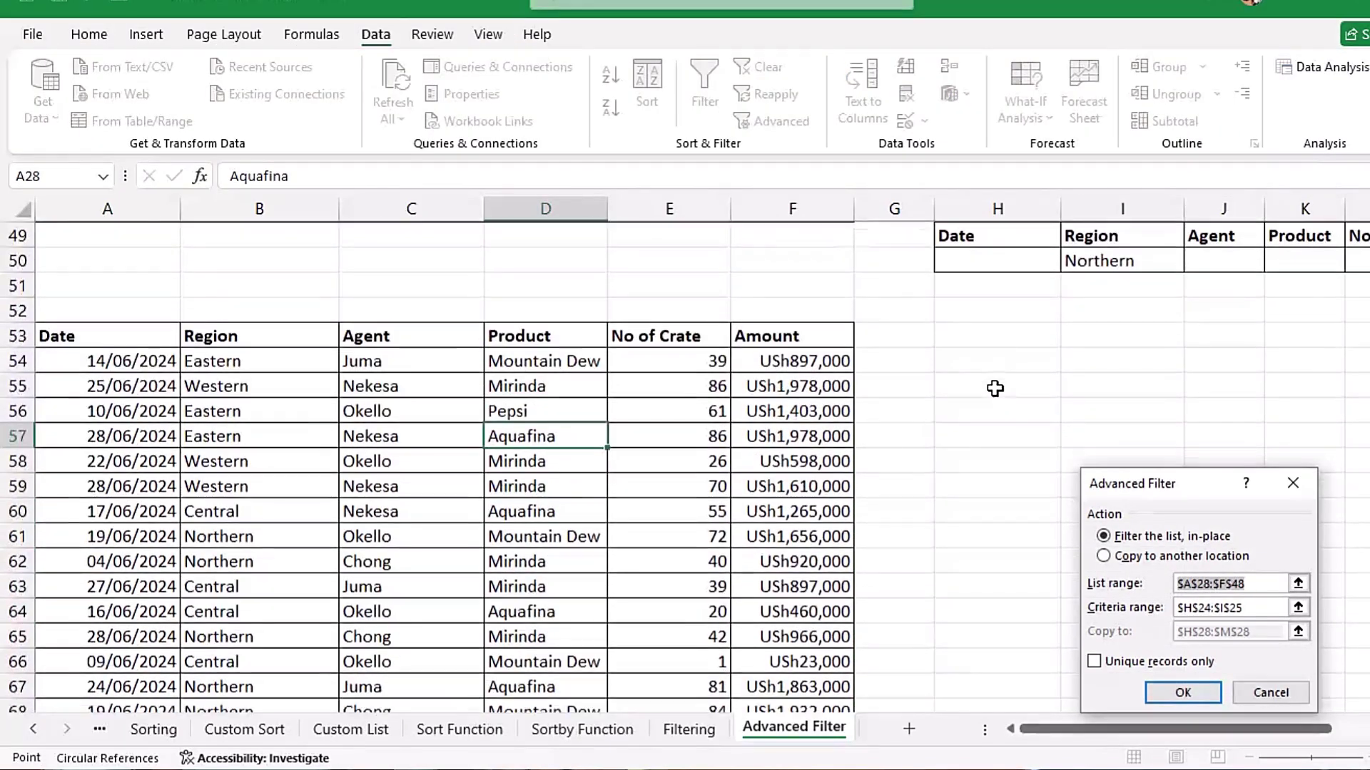
left_click(1105, 555)
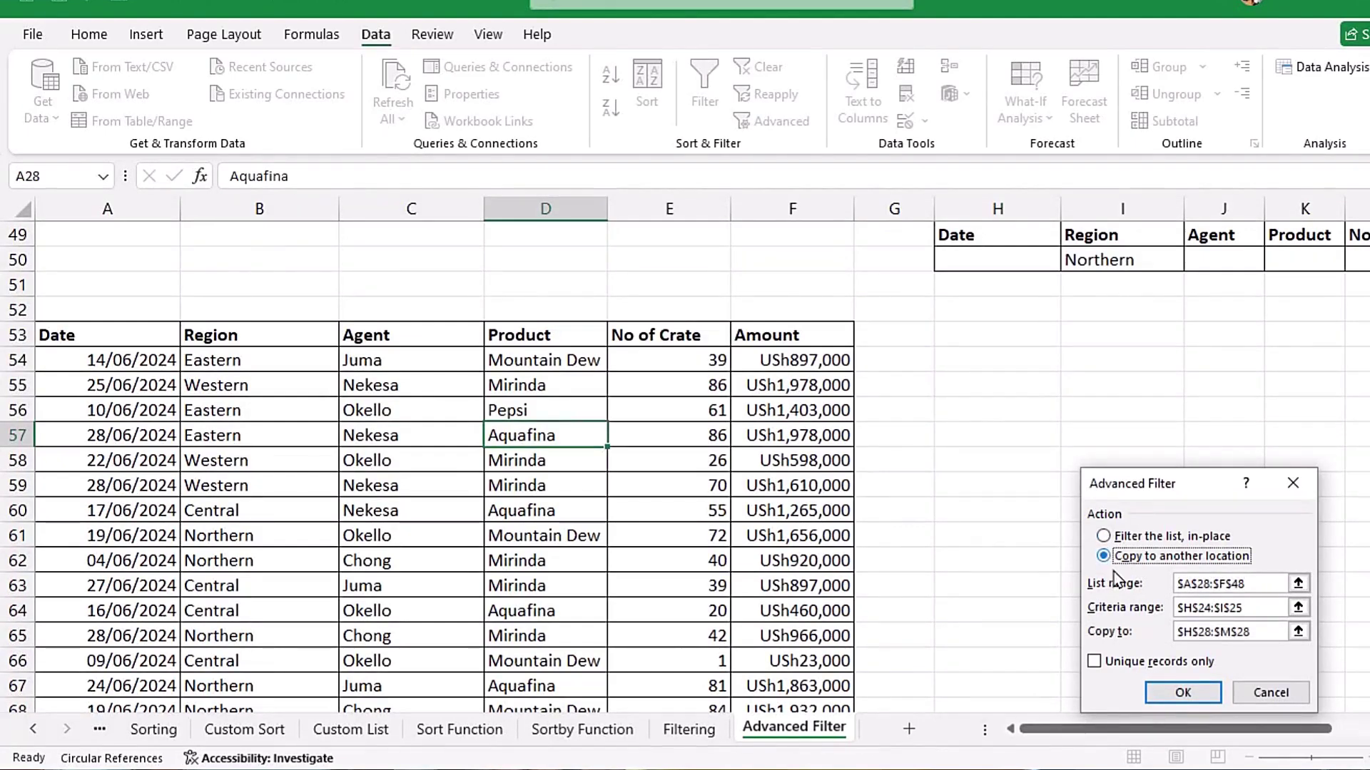
Step: Set the list range of the Advanced Filter to the third sales table, A53:F73
left_click(1229, 584)
scroll(1229, 584, "up", 1)
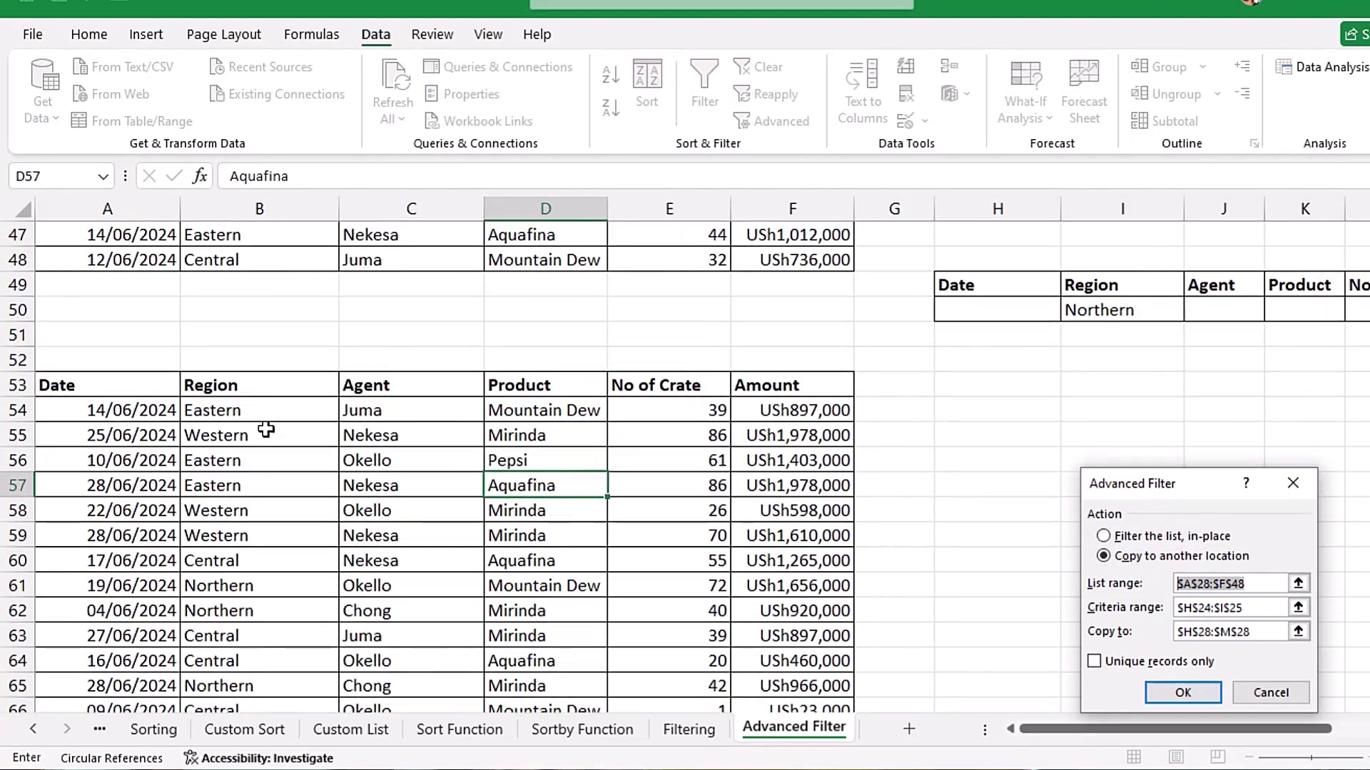
left_click(102, 378)
key("ctrl+shift+Down")
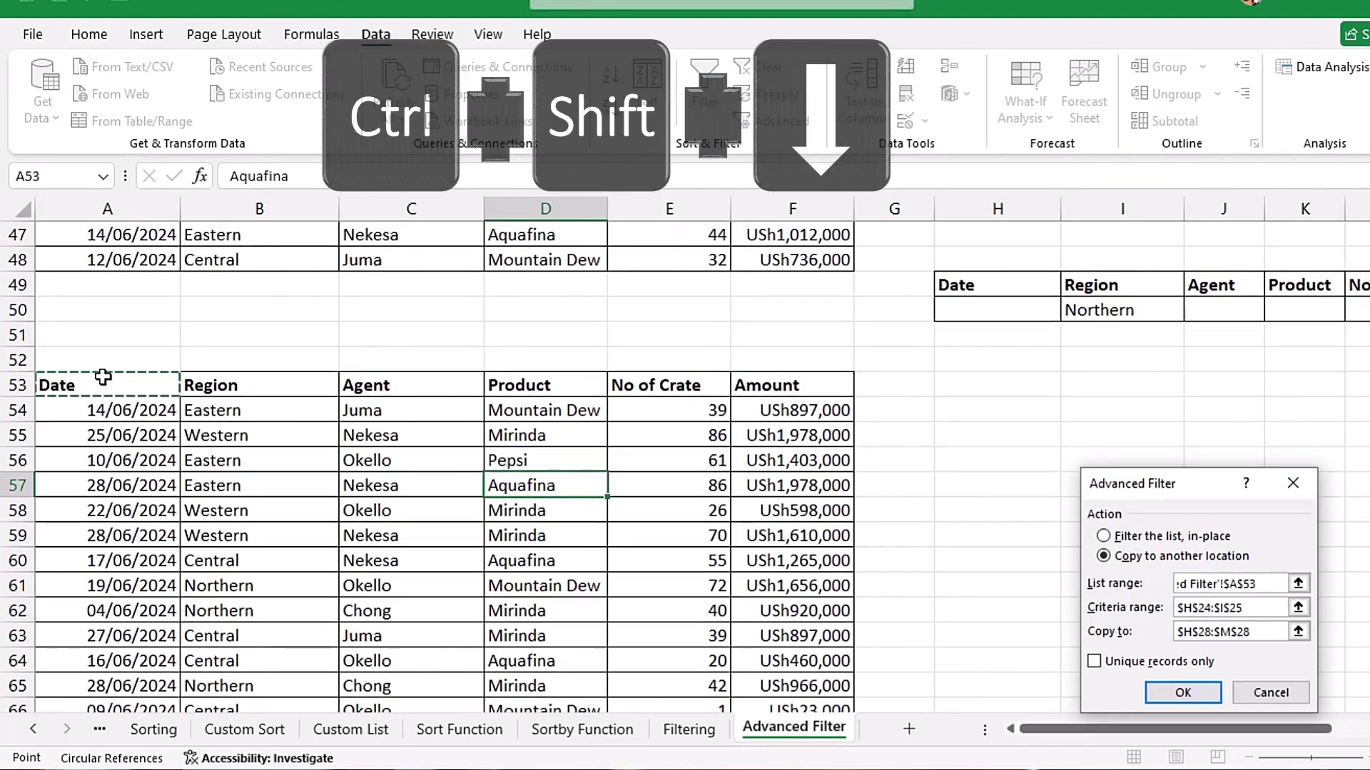
key("ctrl+shift+Right")
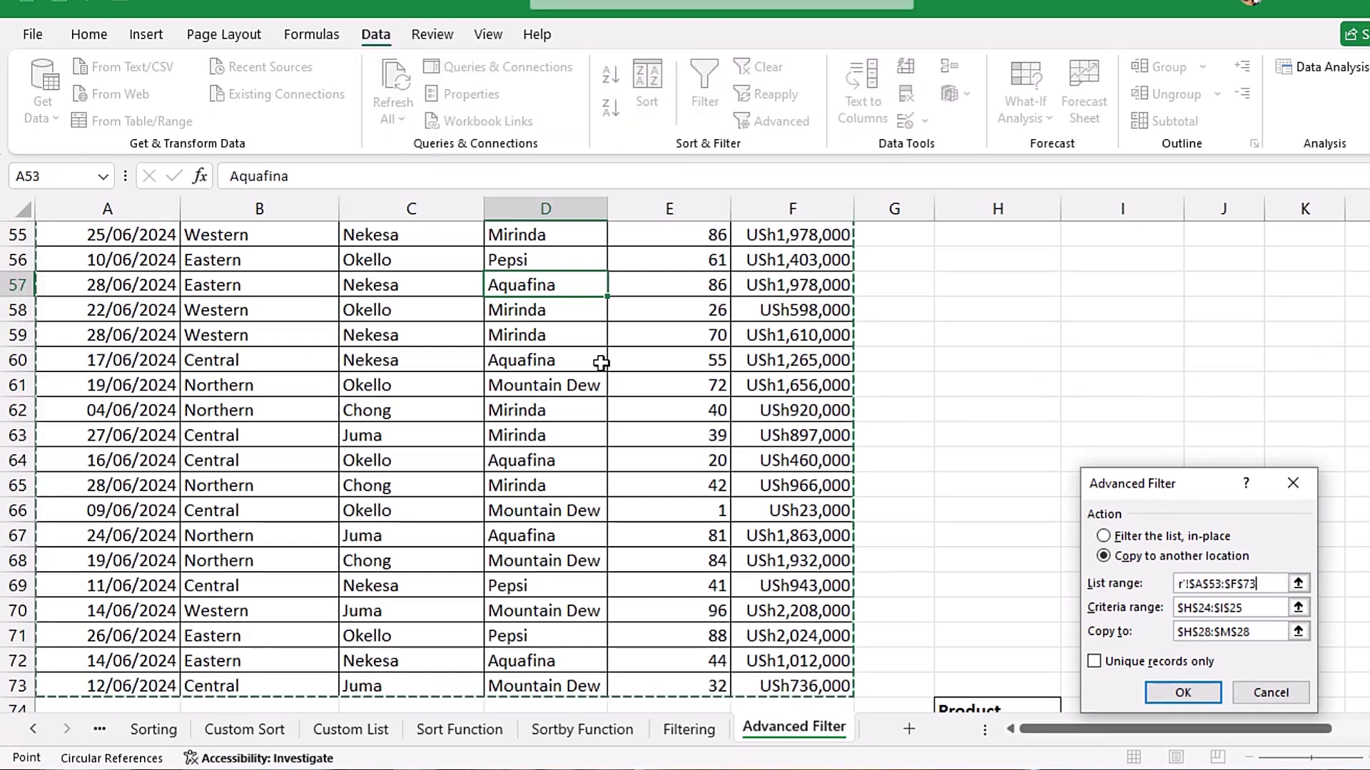
key("Tab")
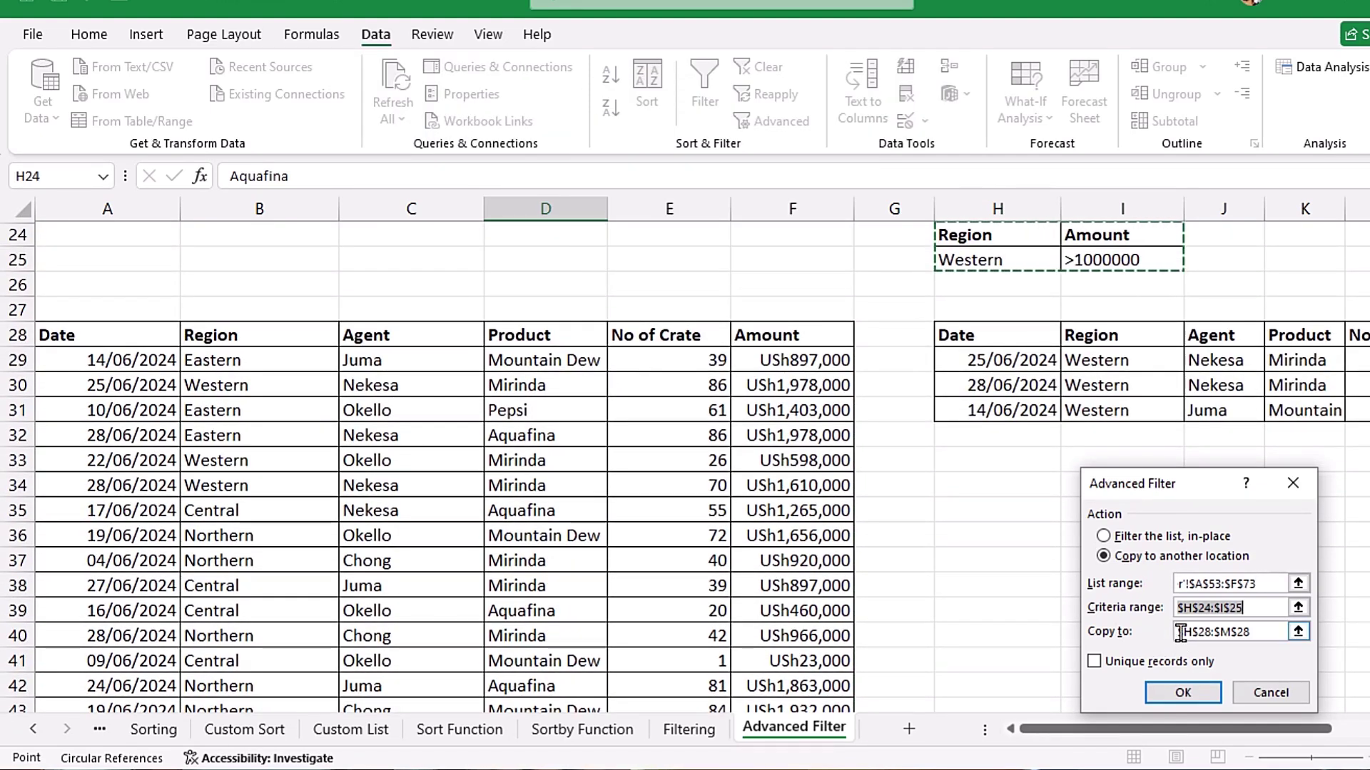
Step: Set the criteria range of the Advanced Filter to the full-heading criteria block H49:M50
scroll(1177, 282, "down", 6)
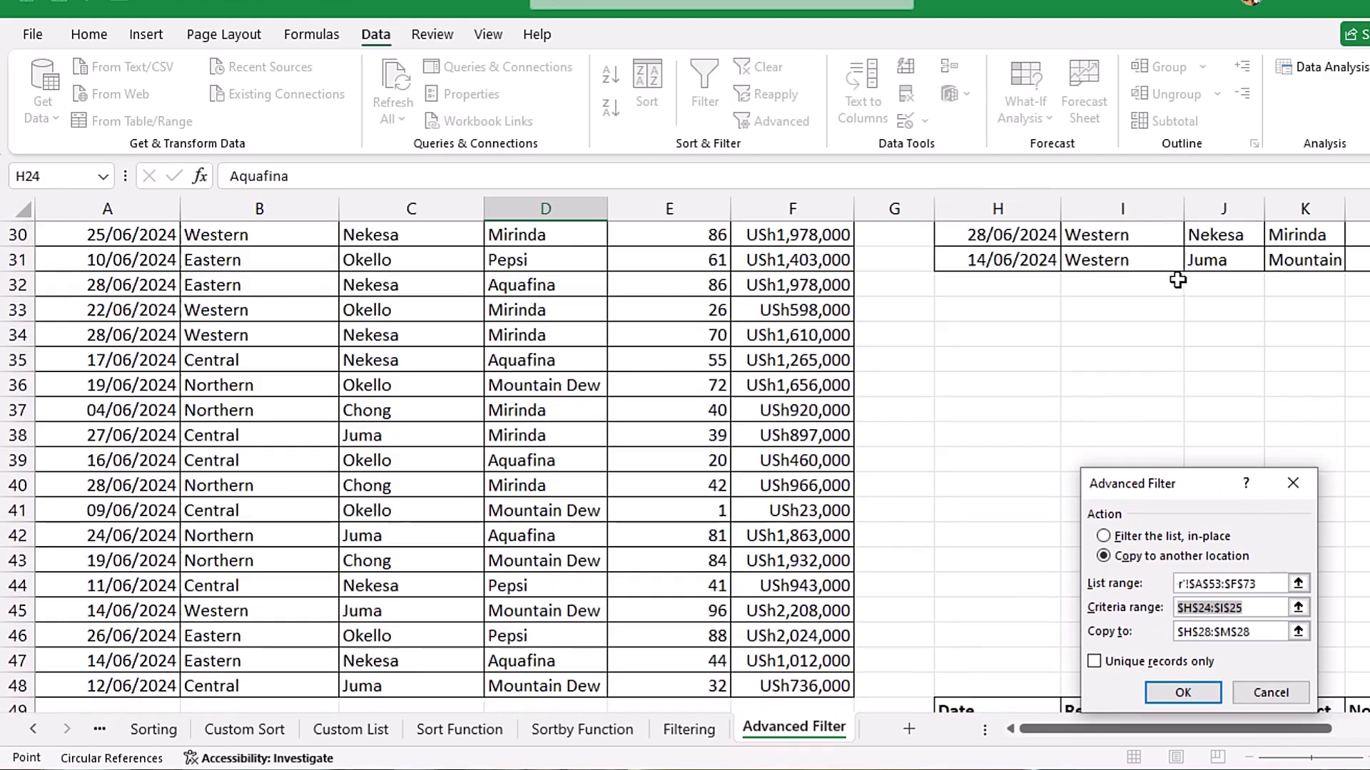
scroll(1142, 285, "down", 1)
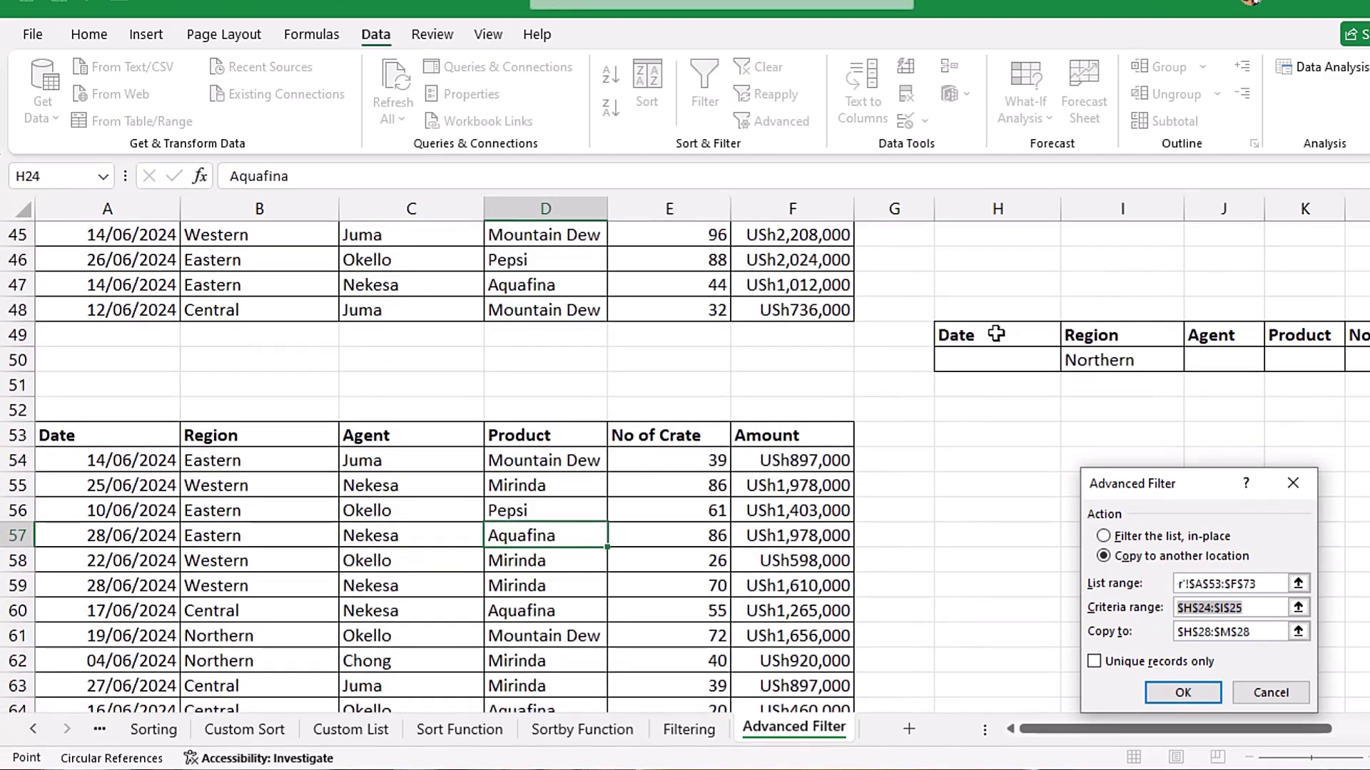
left_click_drag(996, 334, 1213, 365)
Step: Replace the copy destination with cell H53 and run the Advanced Filter on the third sales table
key("Tab")
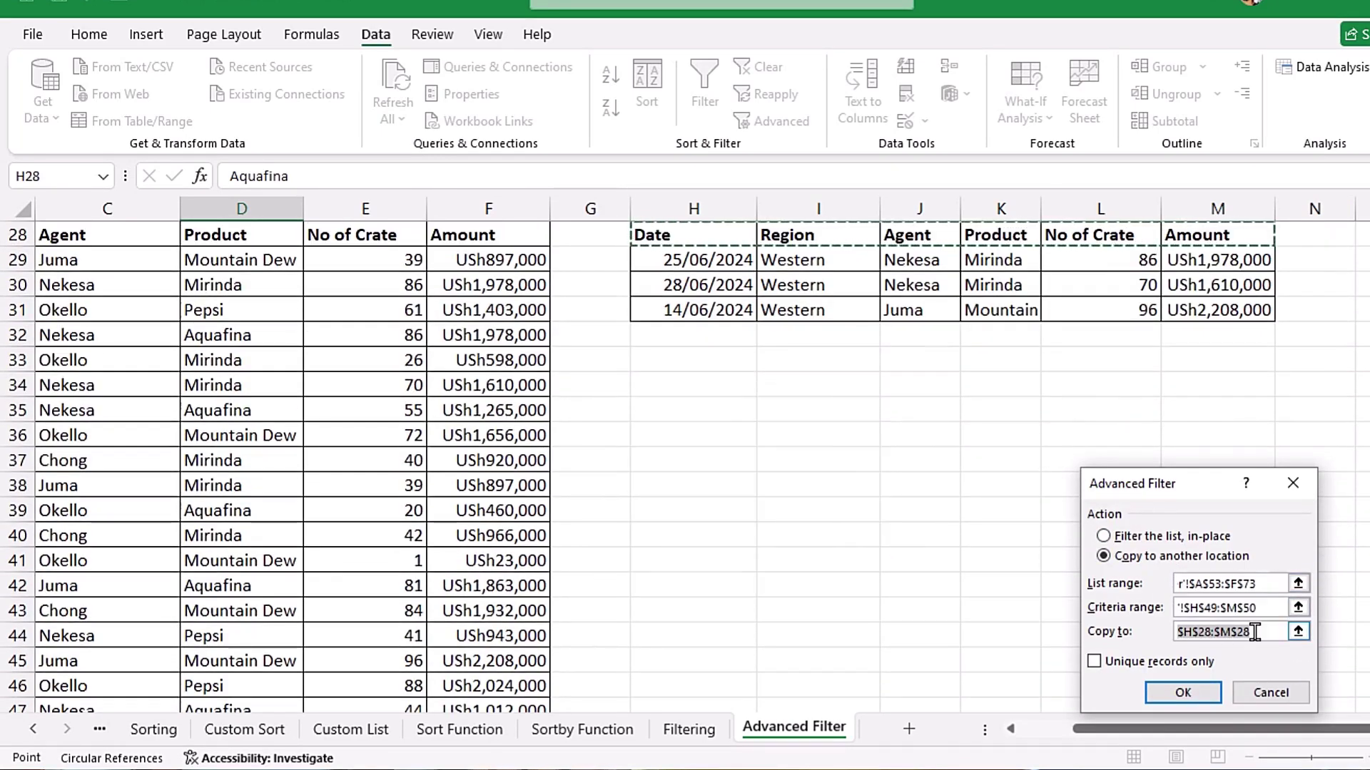
key("Delete")
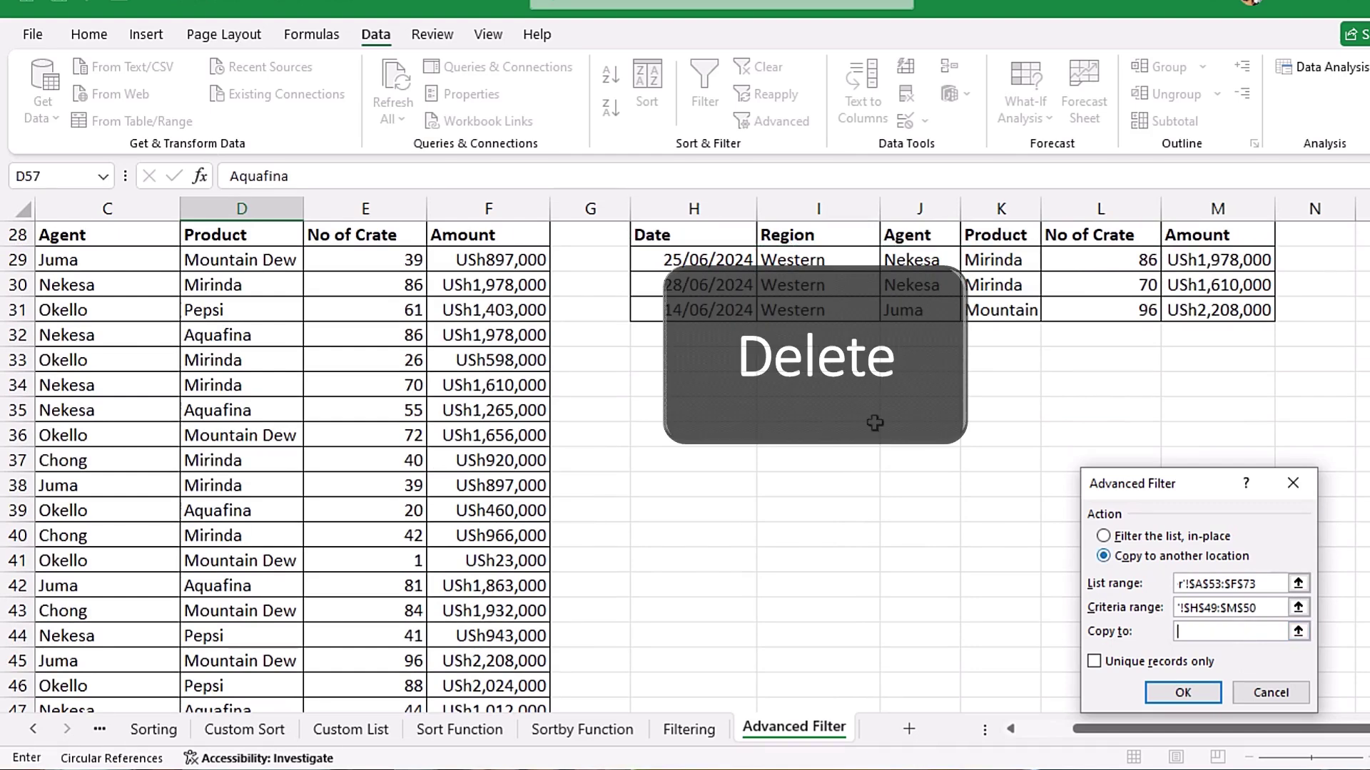
scroll(844, 433, "down", 6)
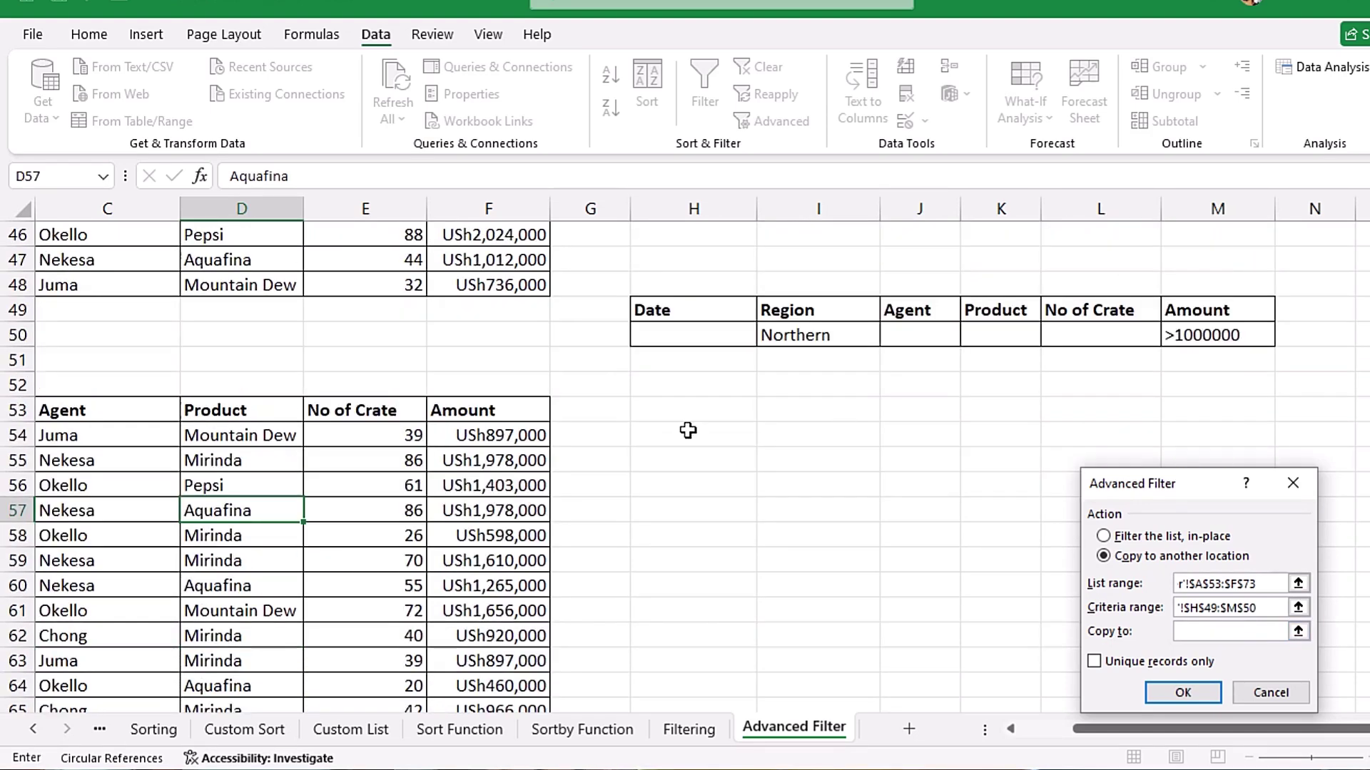
left_click(681, 418)
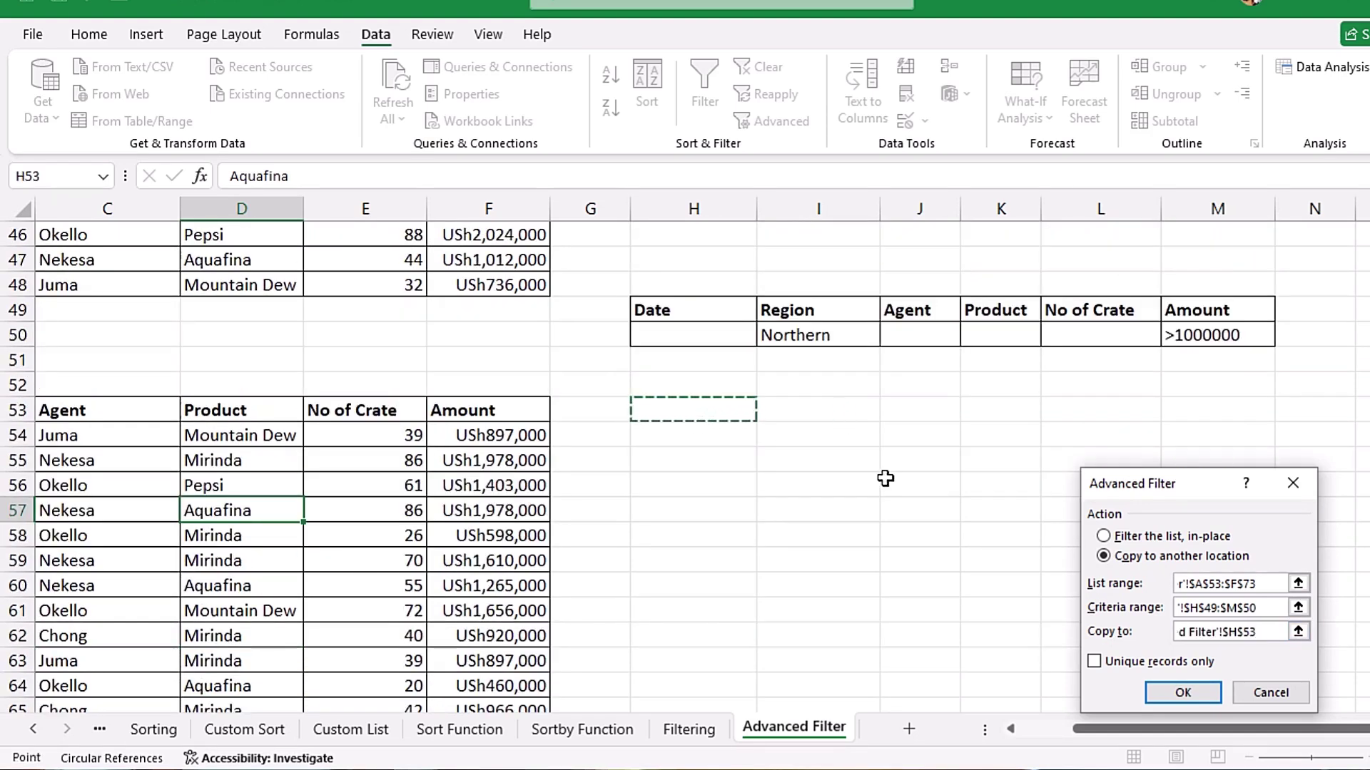
left_click(1182, 694)
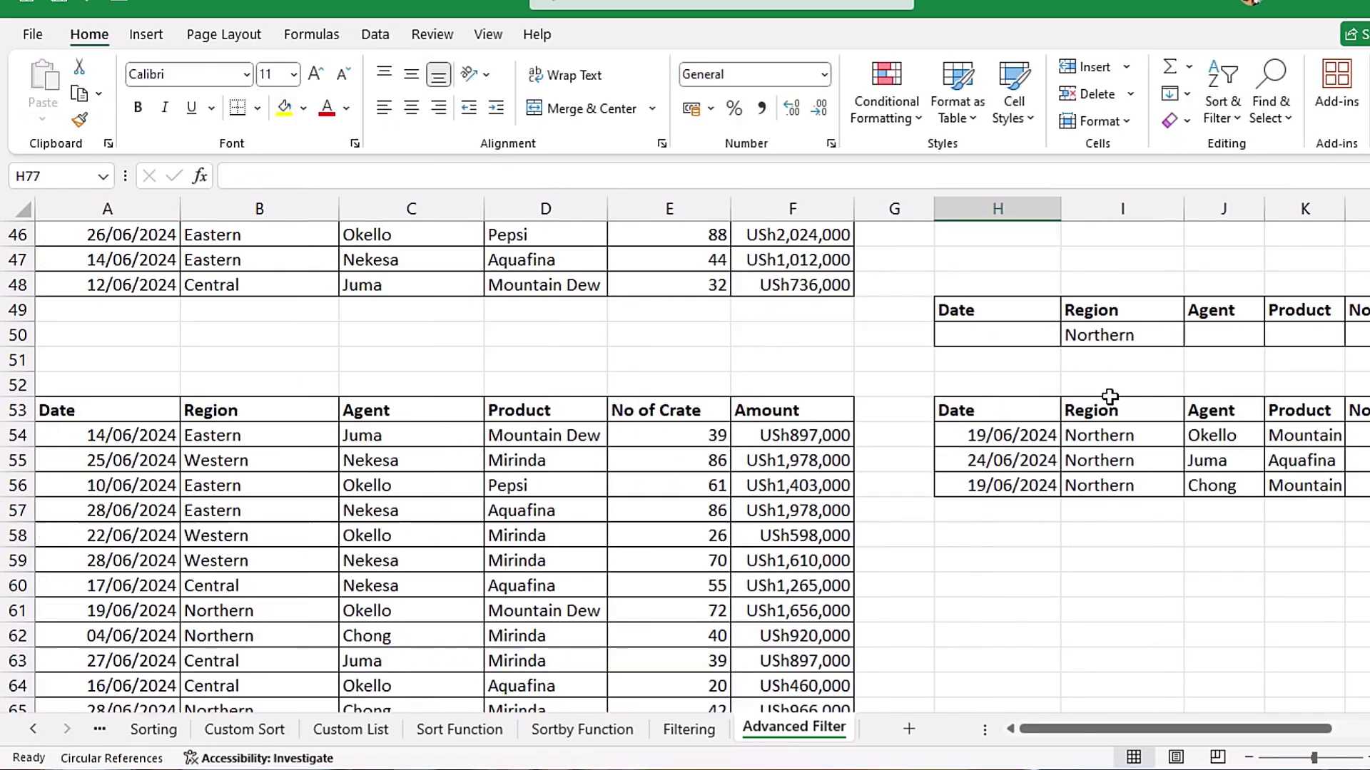
Step: Start an Advanced Filter from the fourth sales table, headed in row 78, and set it to copy to another location
scroll(1110, 398, "down", 3)
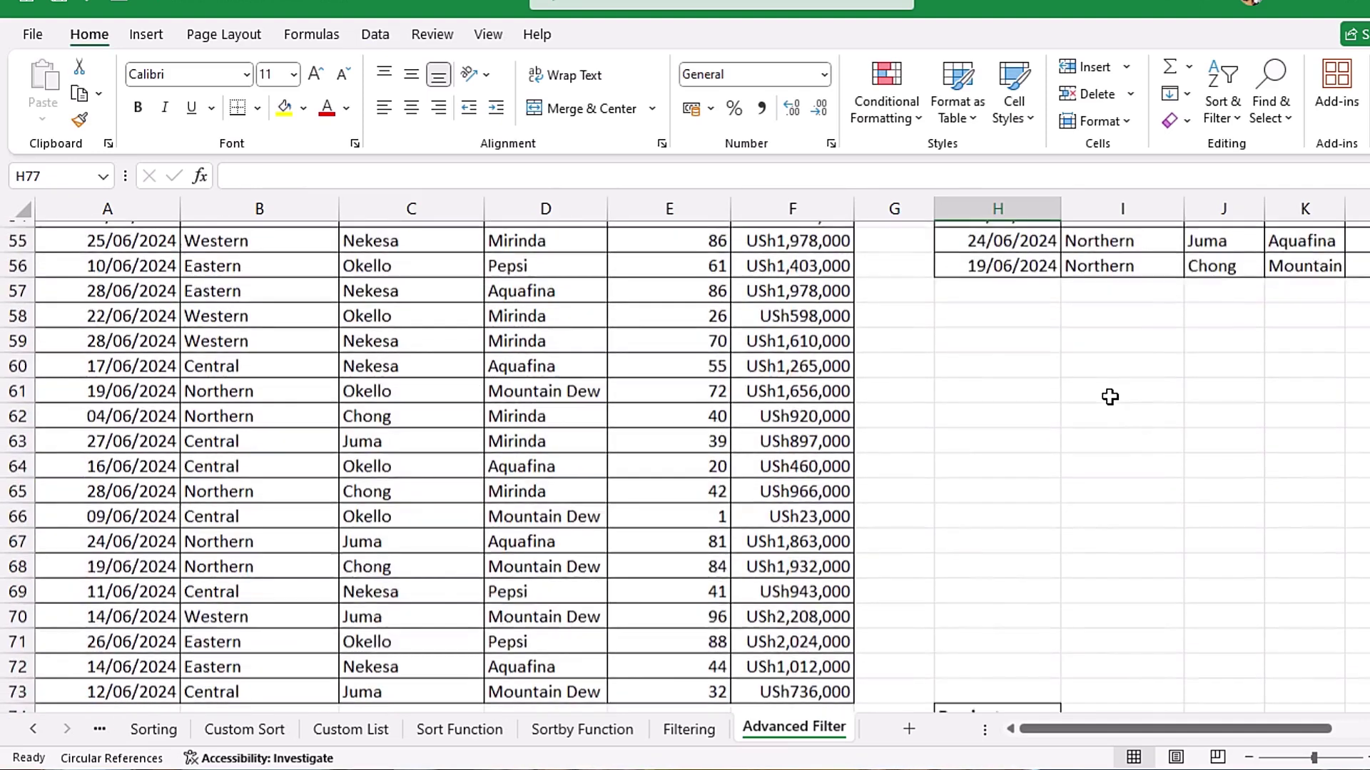
scroll(1110, 397, "down", 5)
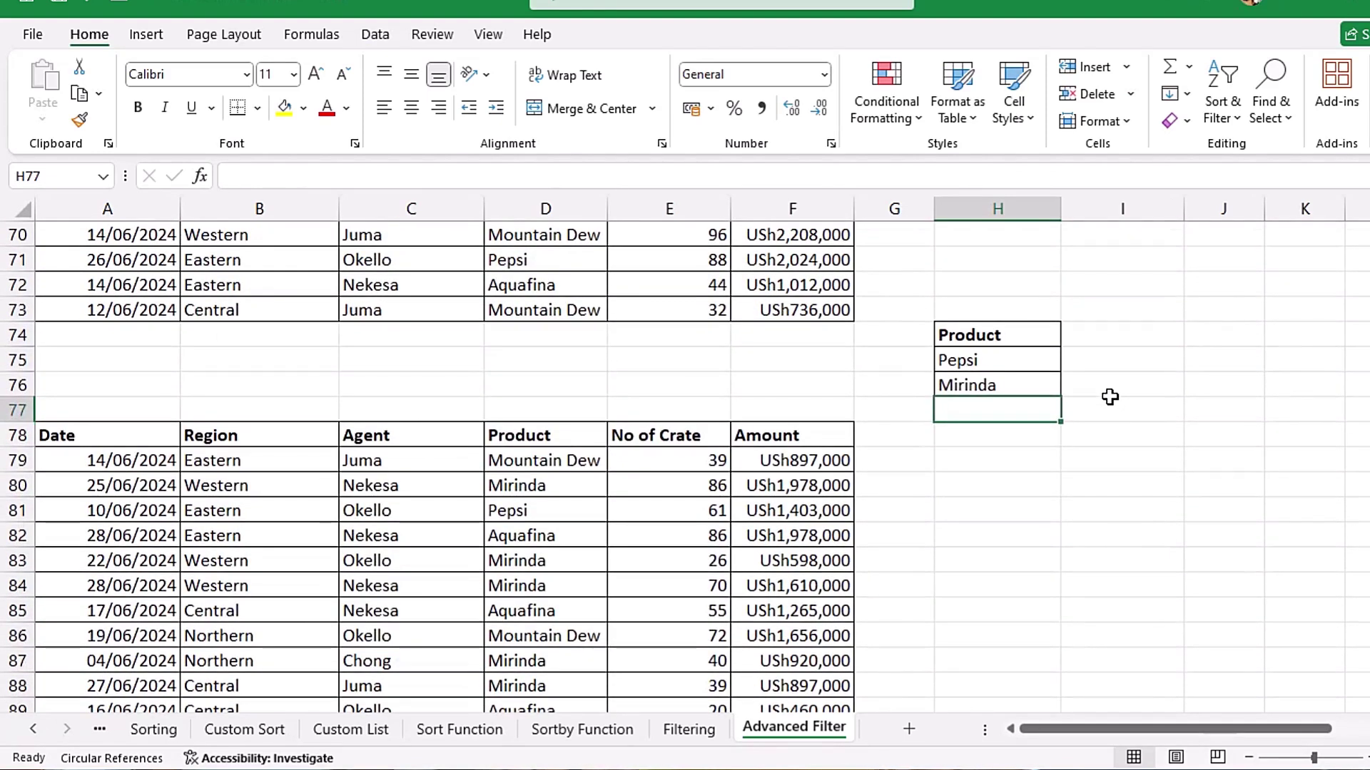
left_click(1149, 383)
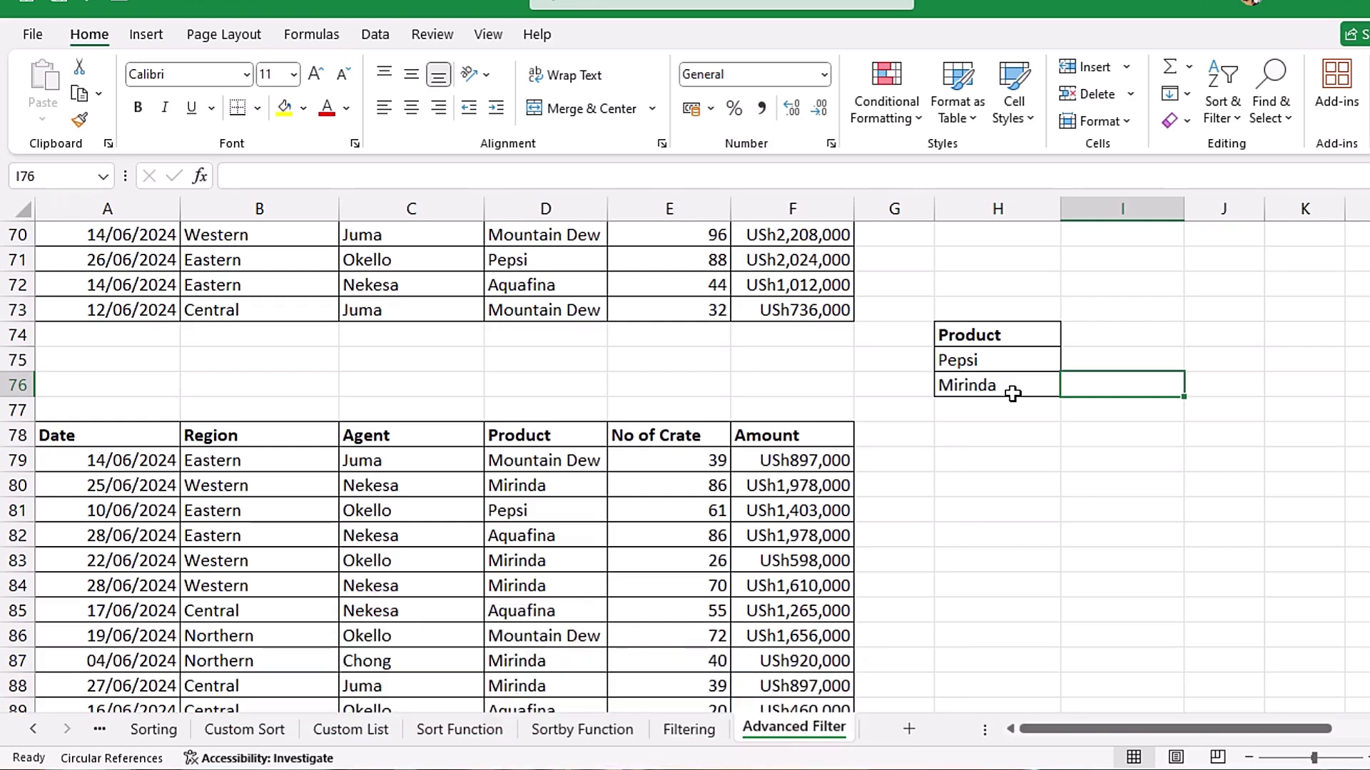
left_click(782, 542)
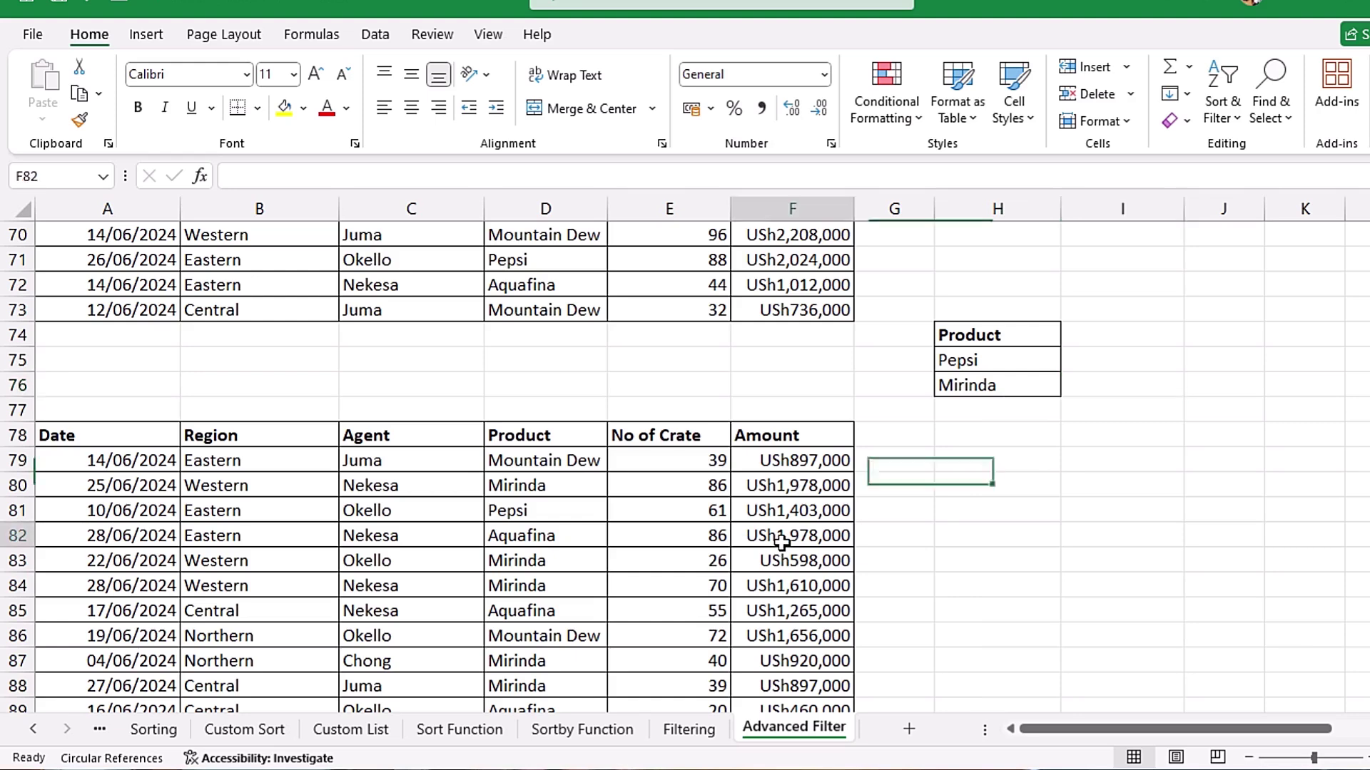
key("alt+a")
key("q")
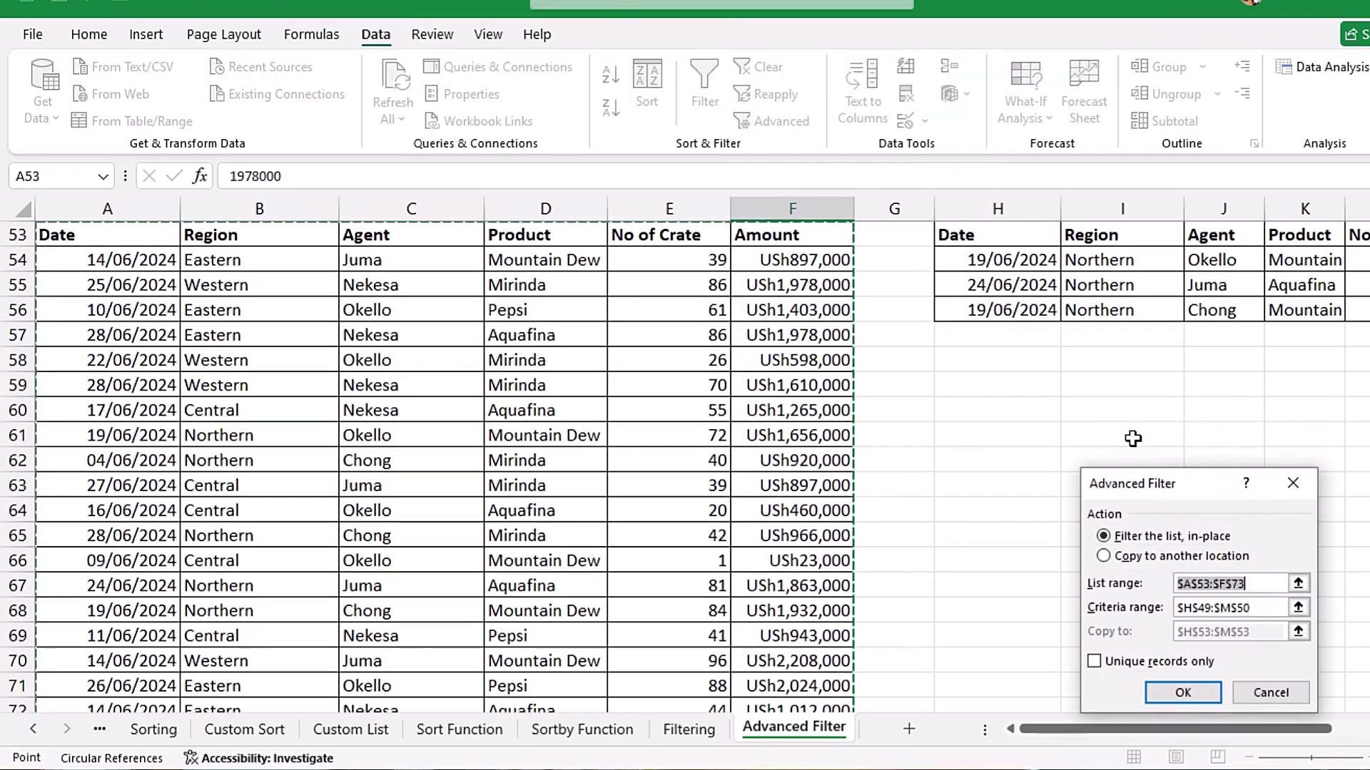
left_click(1116, 560)
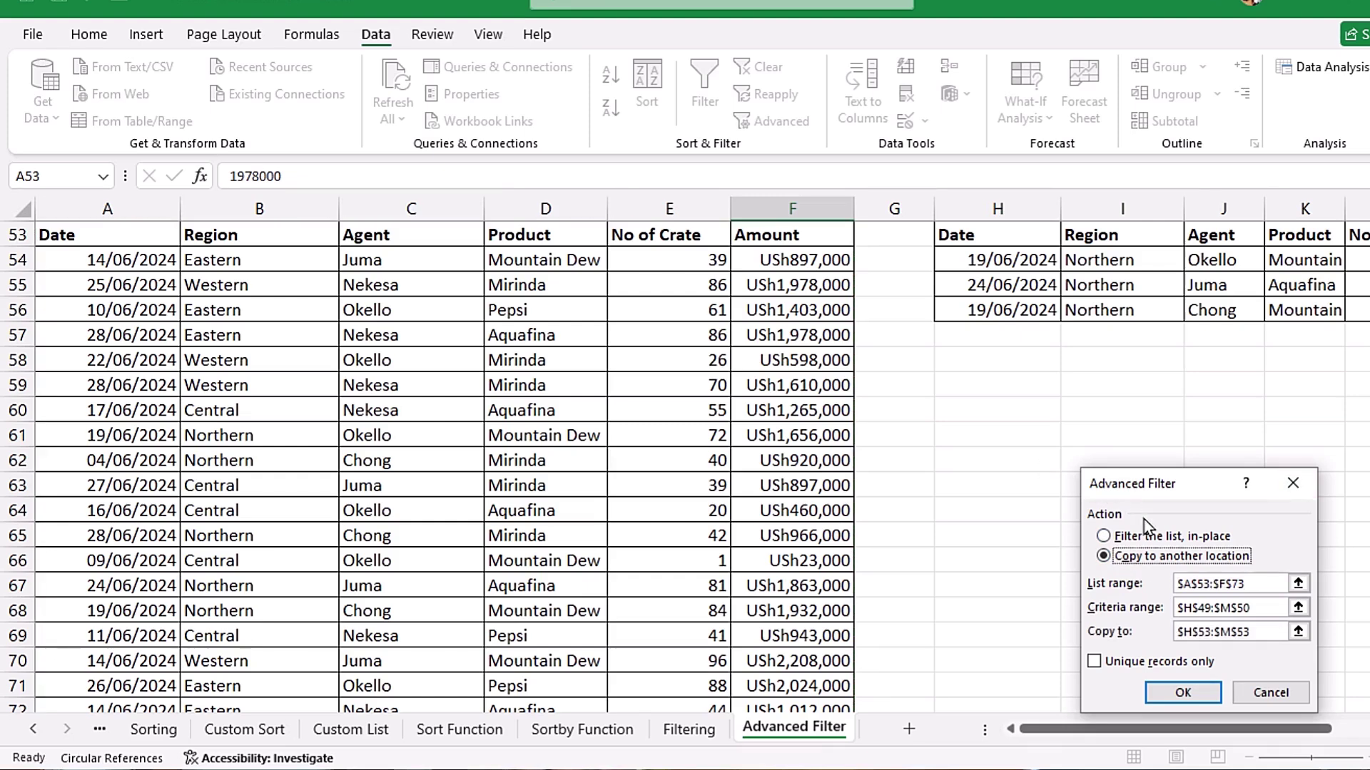
Step: Set the list range of the Advanced Filter to the fourth sales table, A78:F98
key("Tab")
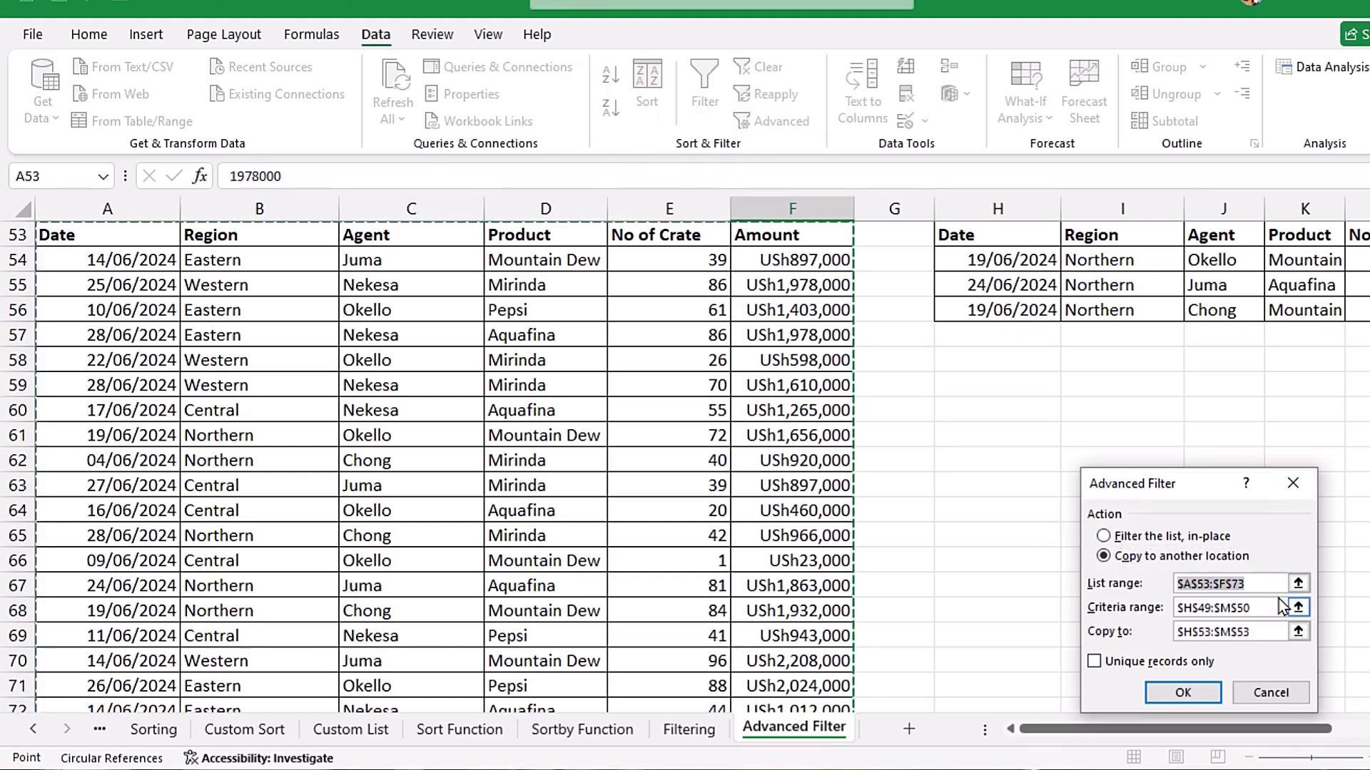
key("Delete")
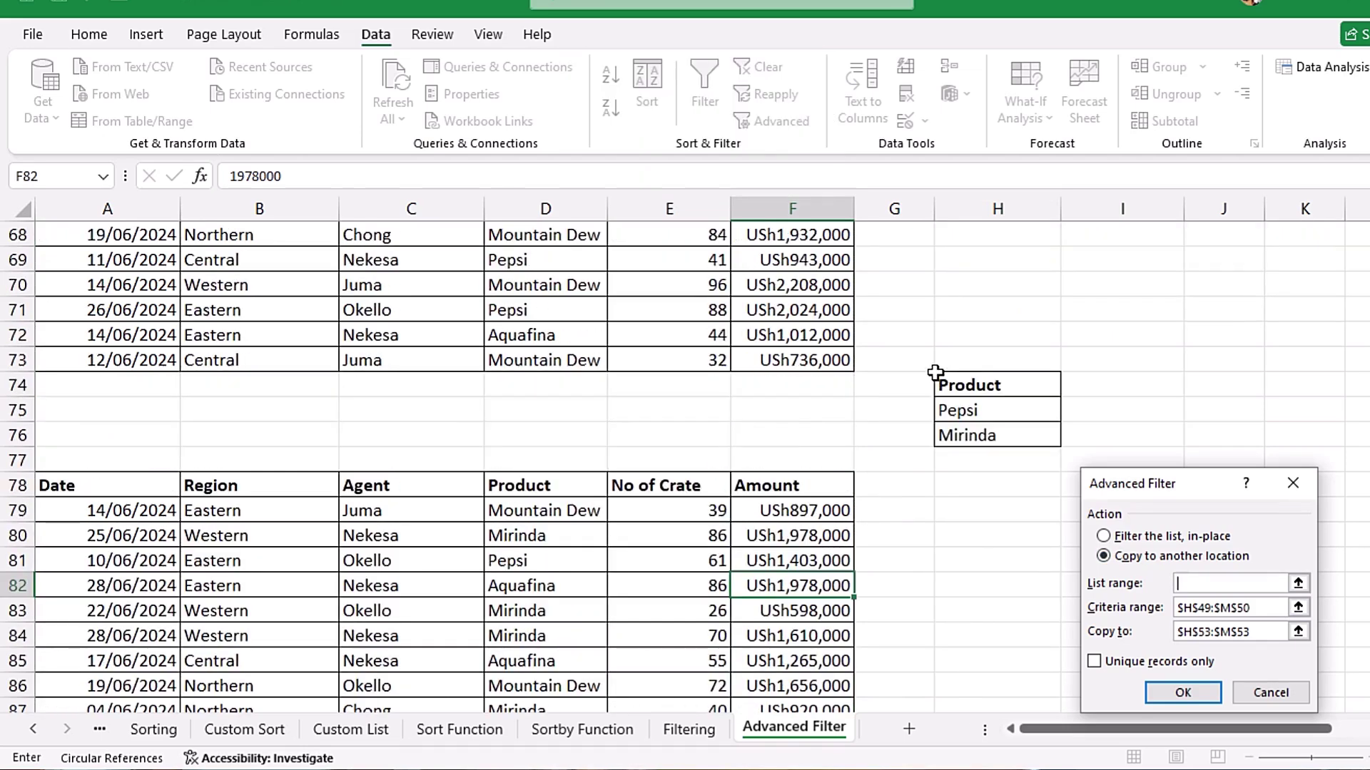
scroll(942, 371, "down", 2)
left_click(91, 338)
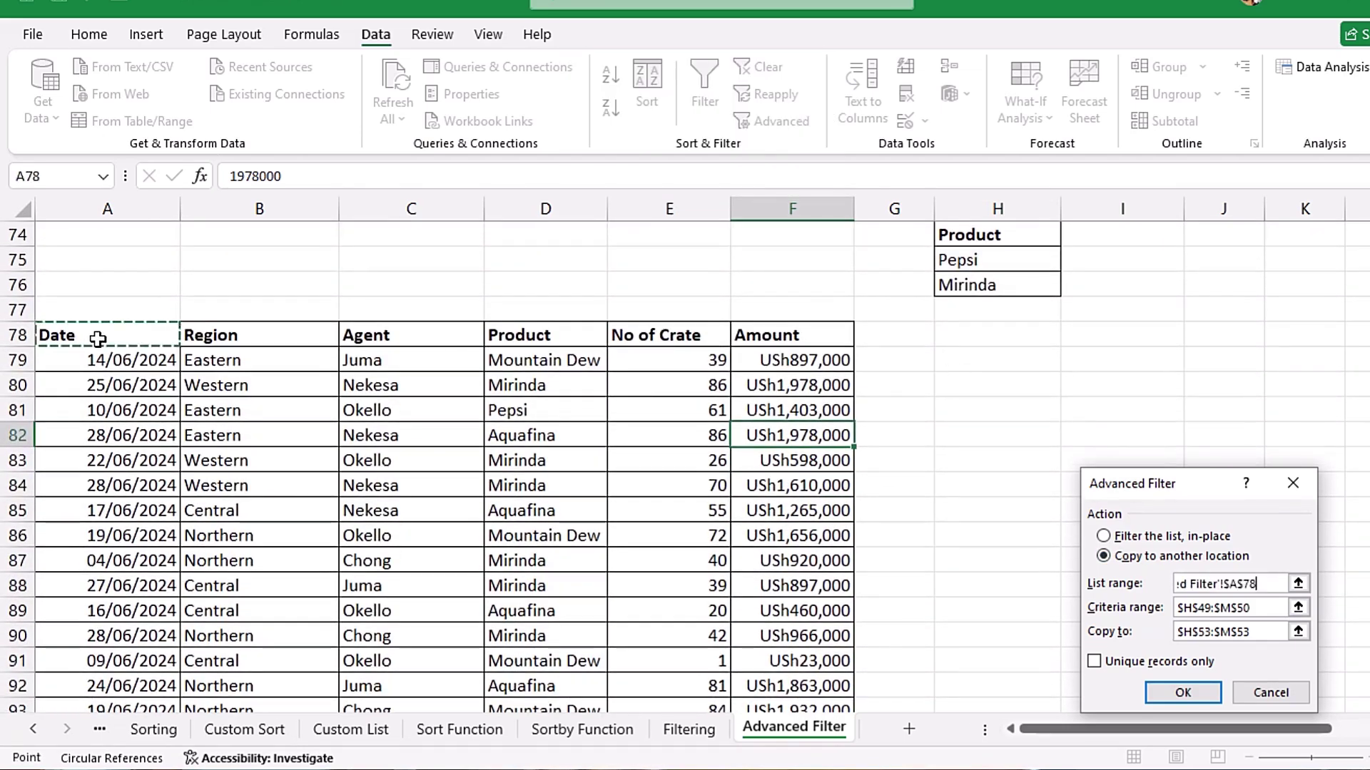
key("ctrl+shift+Down")
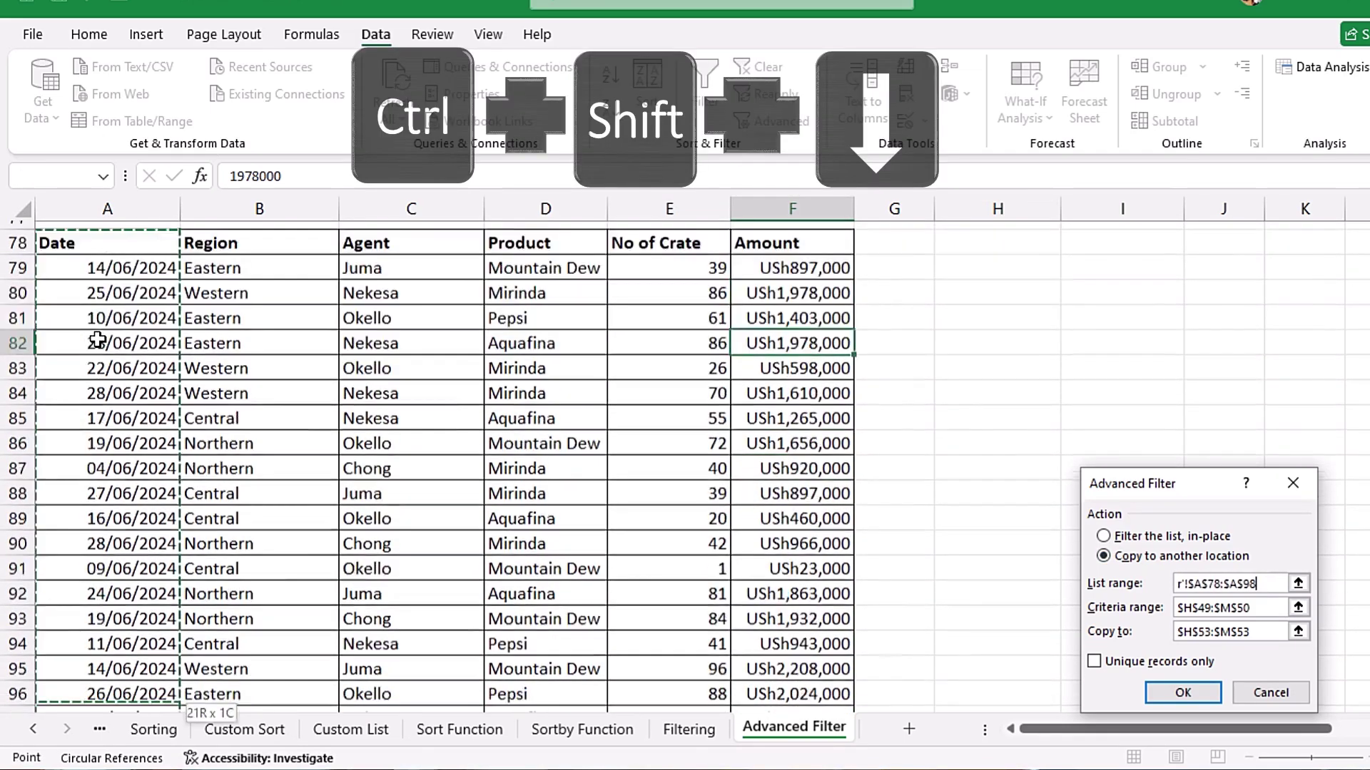
key("ctrl+shift+Right")
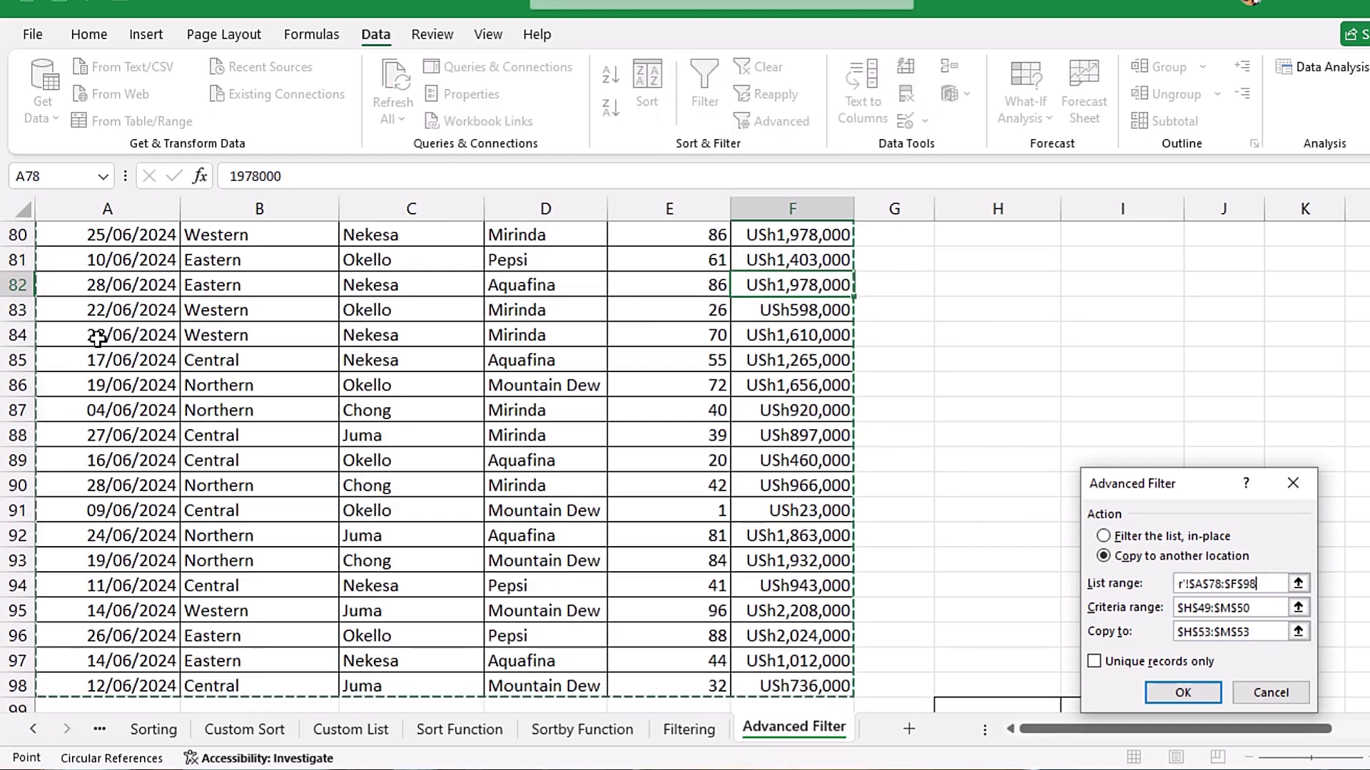
Step: Set the criteria range to the Product criteria H74:H76, covering Pepsi and Mirinda
key("Tab")
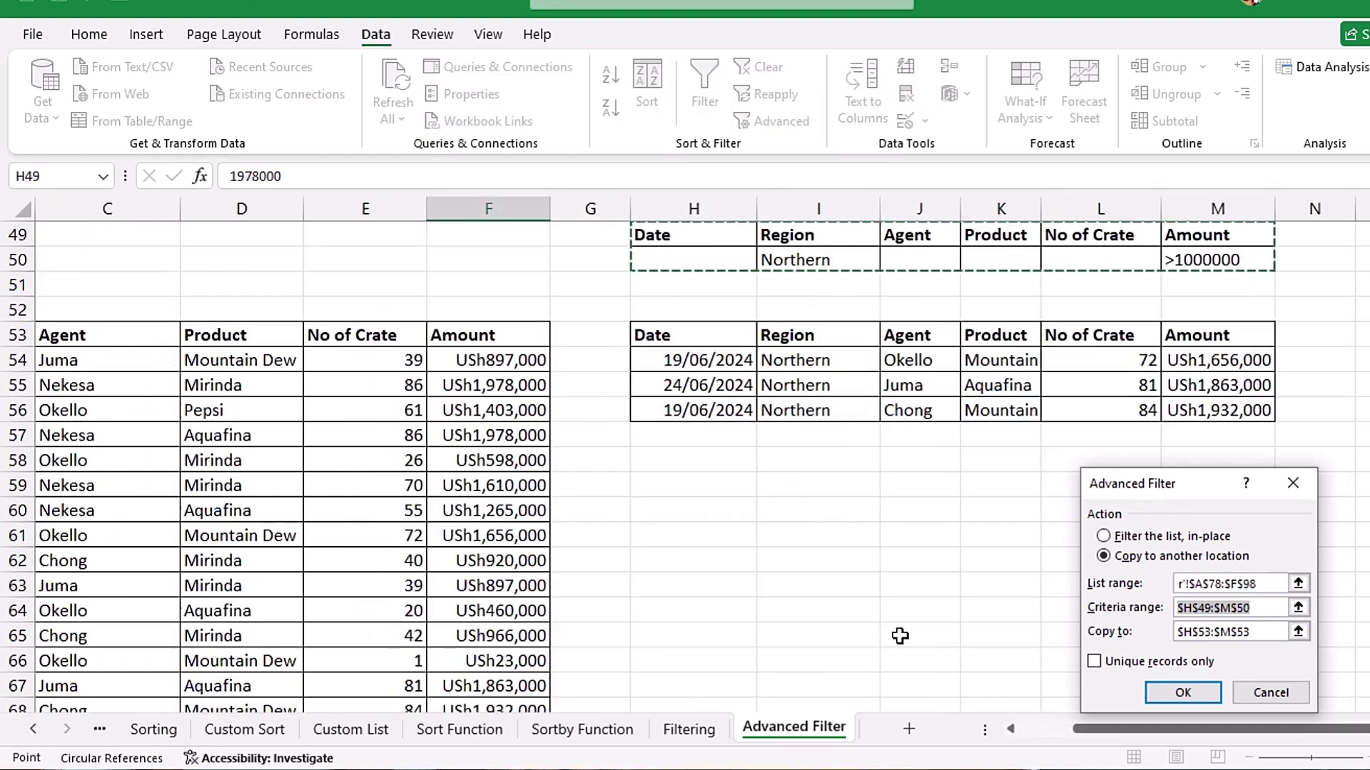
scroll(735, 477, "down", 2)
scroll(735, 477, "down", 5)
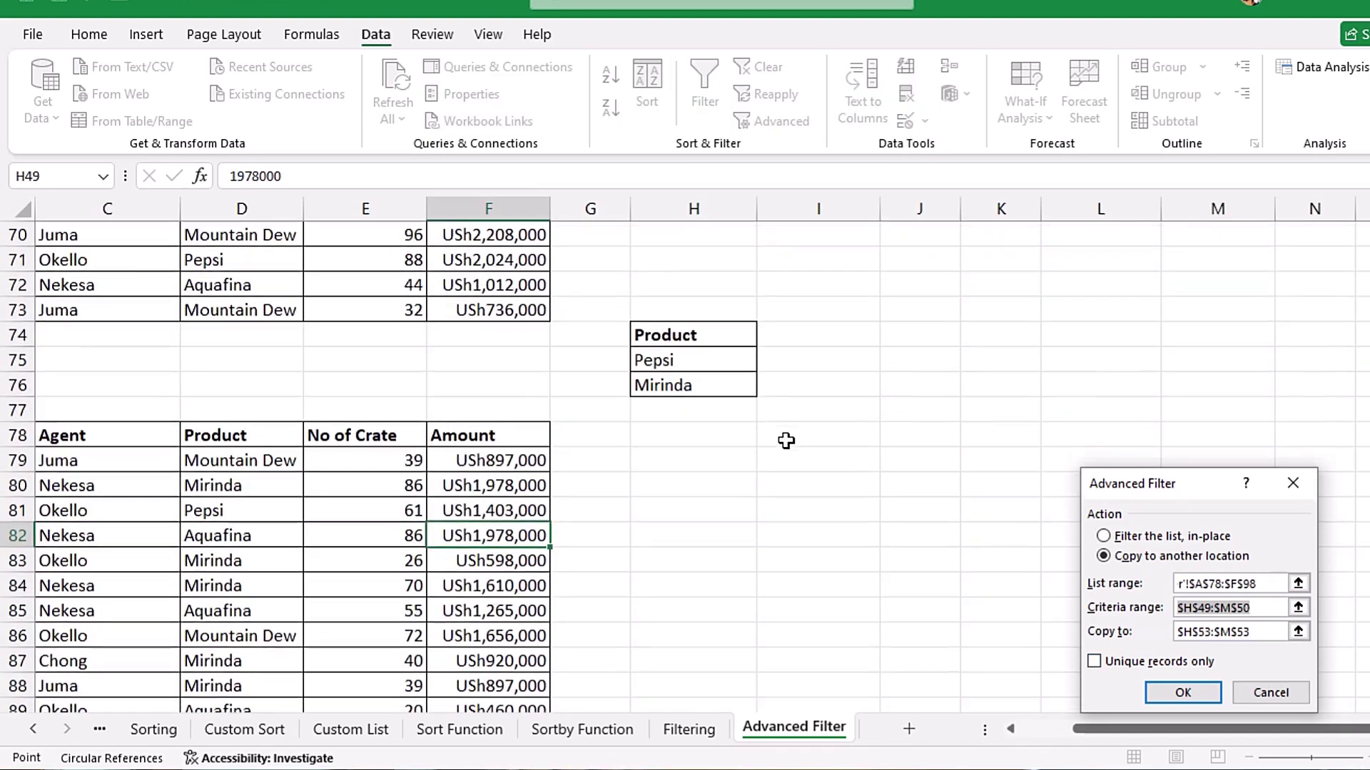
key("Delete")
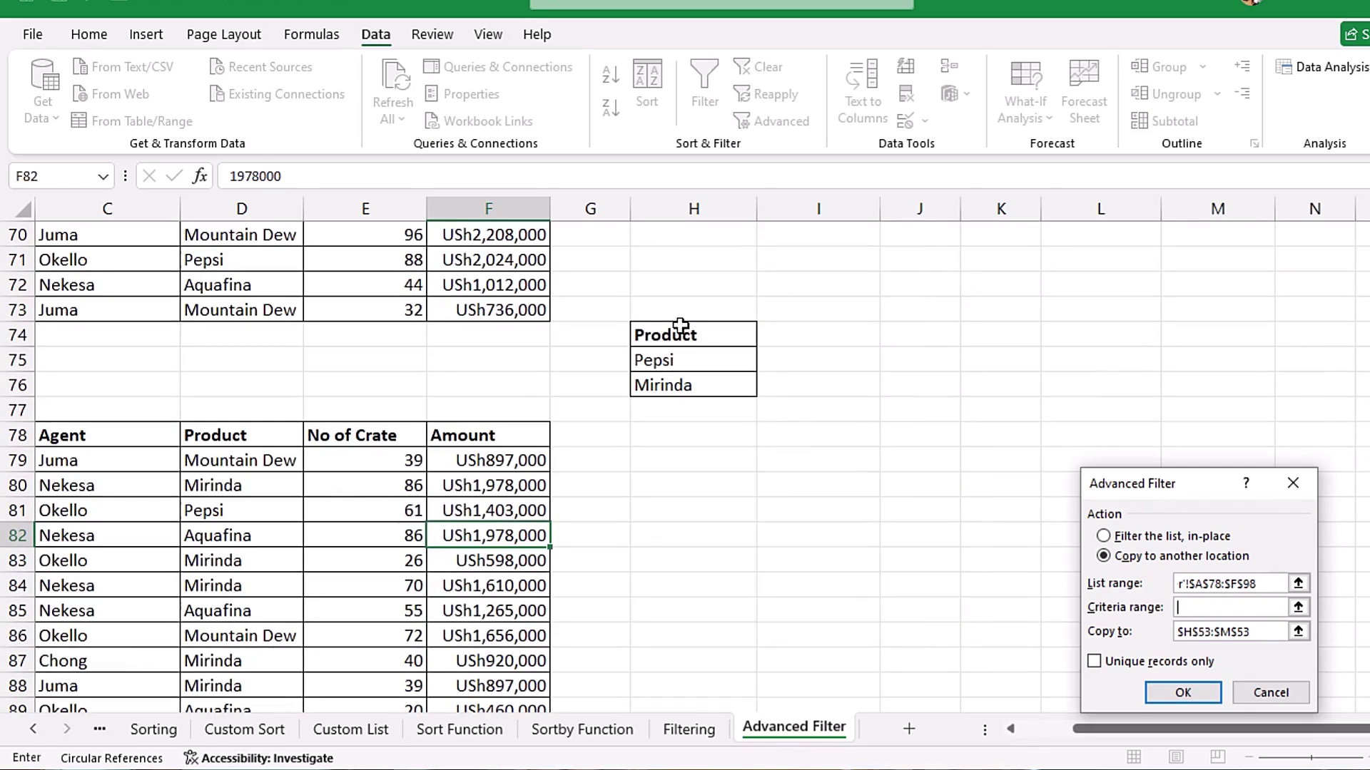
left_click_drag(678, 334, 660, 385)
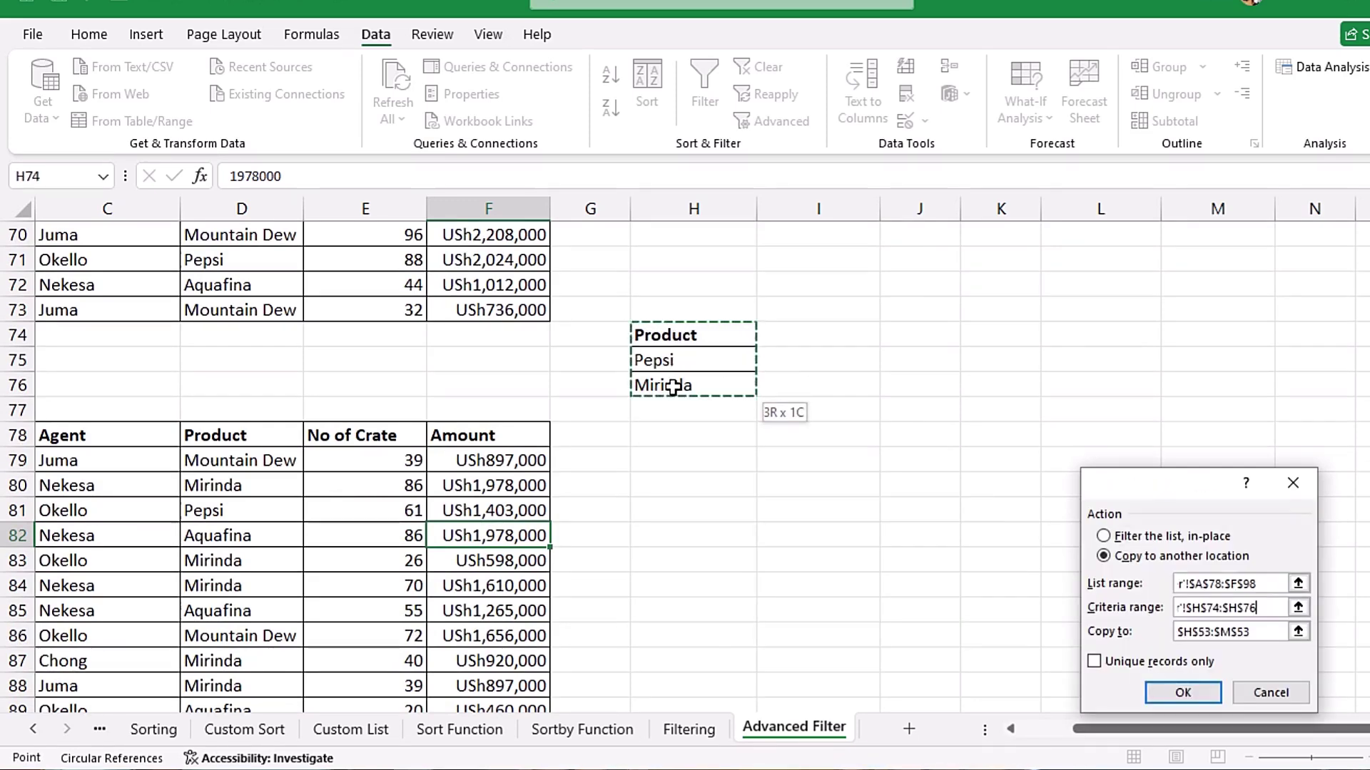
Step: Replace the copy destination with cell H78 and run the Advanced Filter on the fourth sales table
key("Tab")
key("Delete")
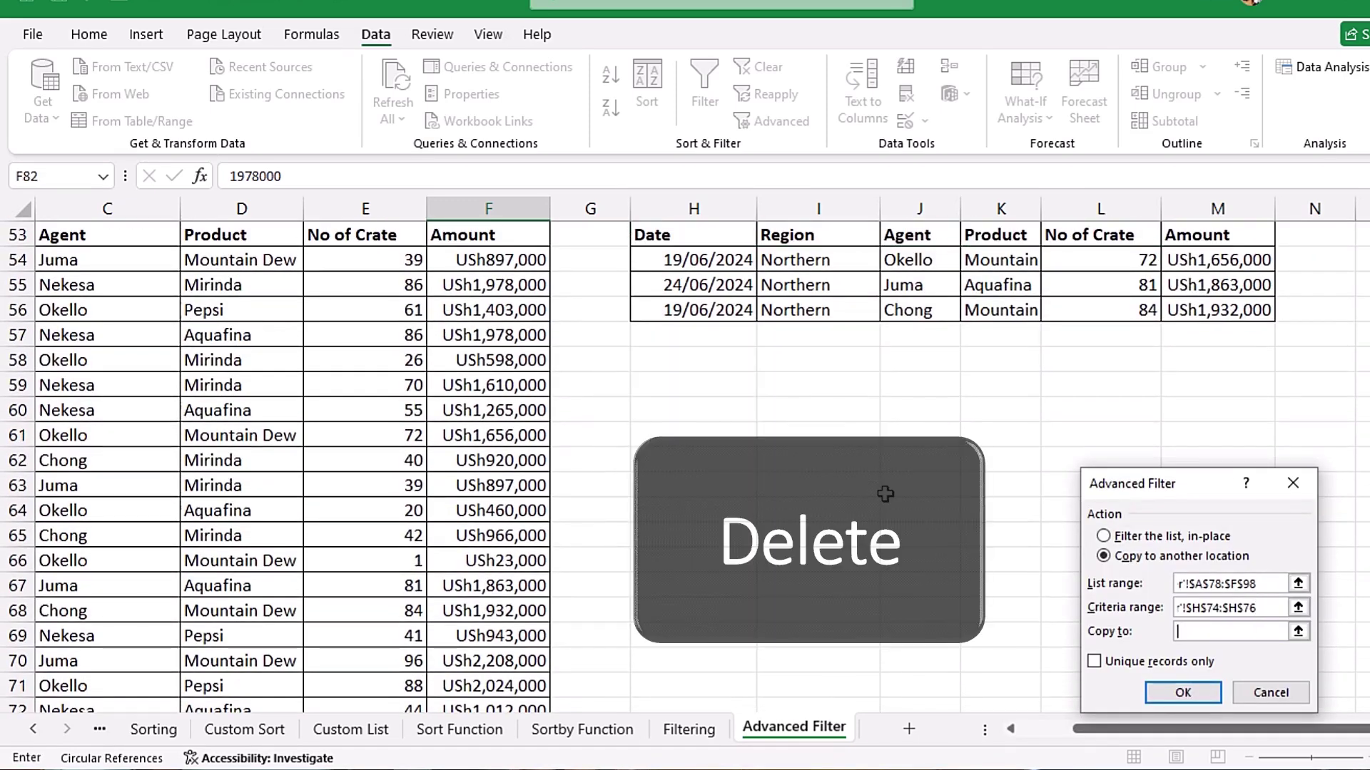
scroll(877, 407, "down", 6)
left_click(693, 408)
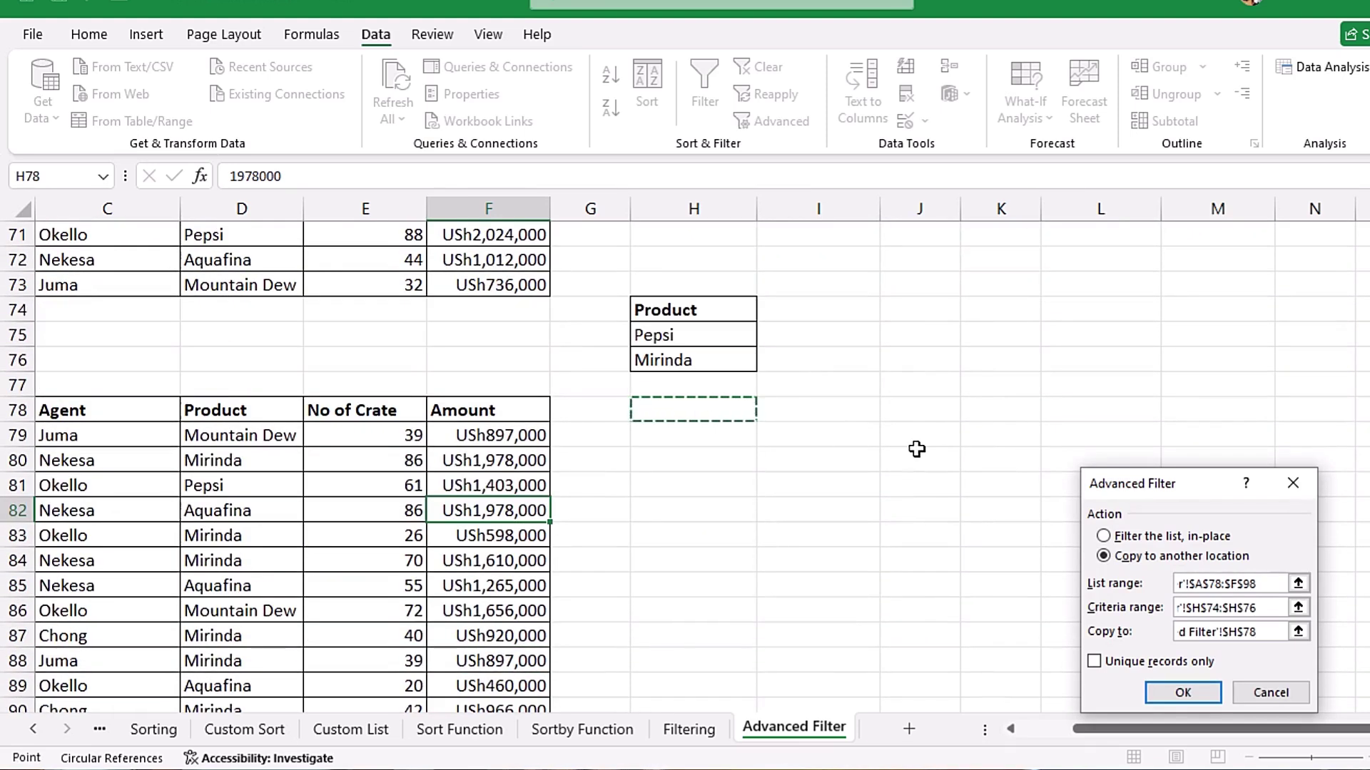
left_click(1181, 694)
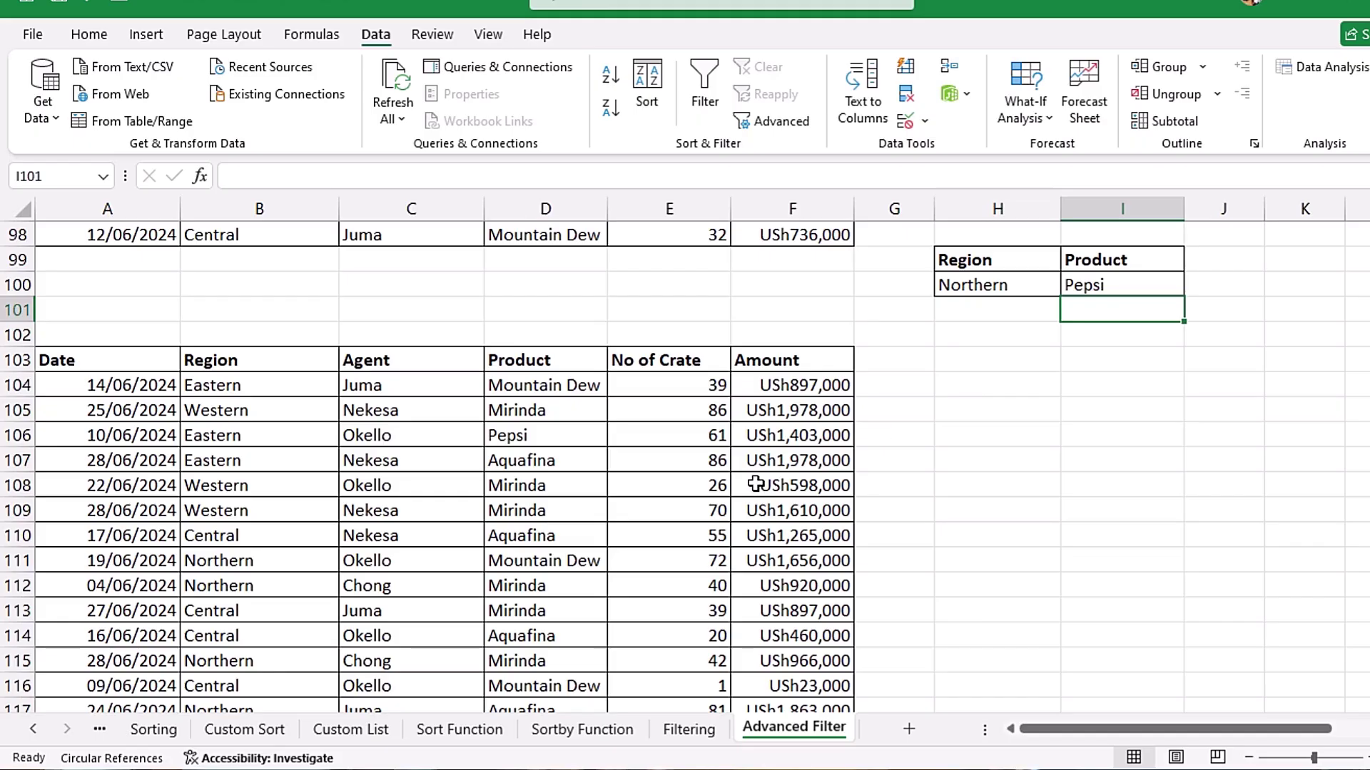
Step: Start an Advanced Filter from the fifth sales table, headed in row 103, and set it to copy to another location
left_click(755, 485)
key("alt")
key("a")
key("q")
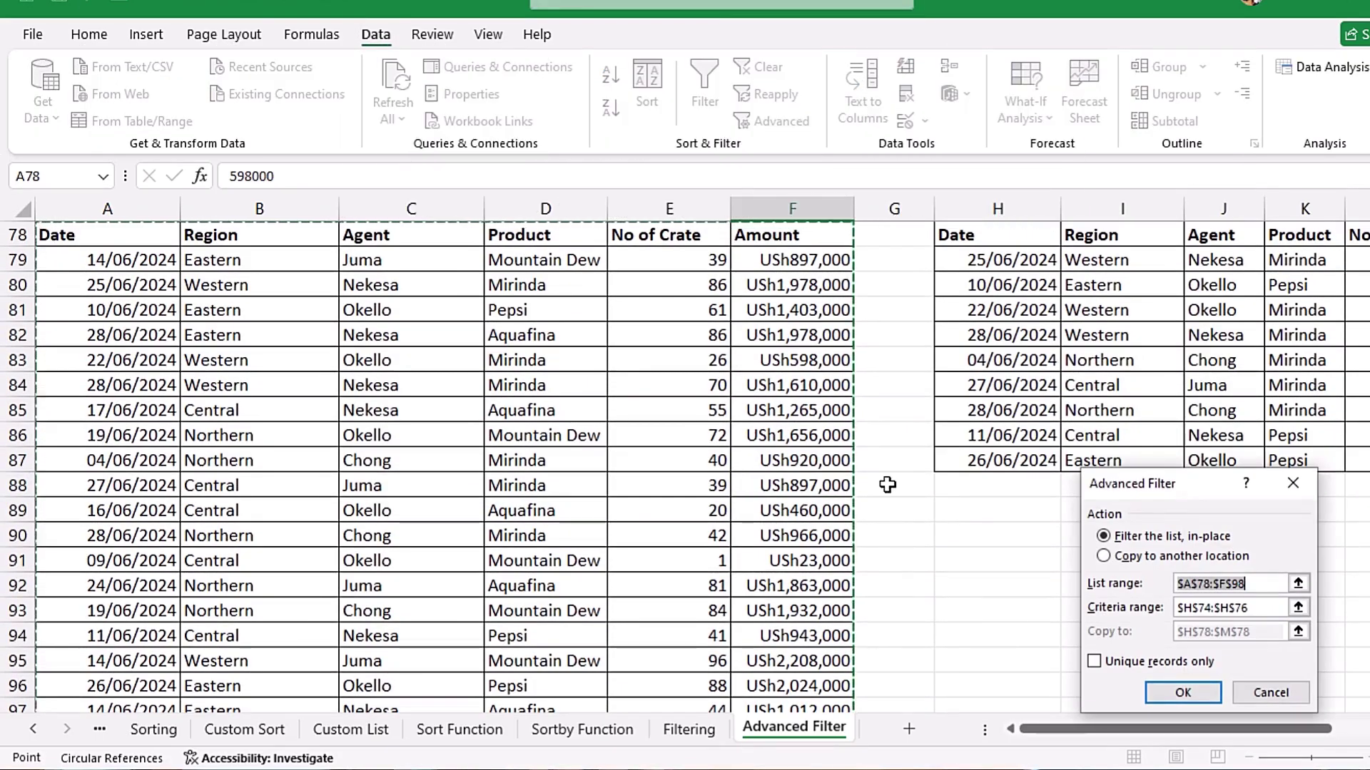
left_click(1139, 558)
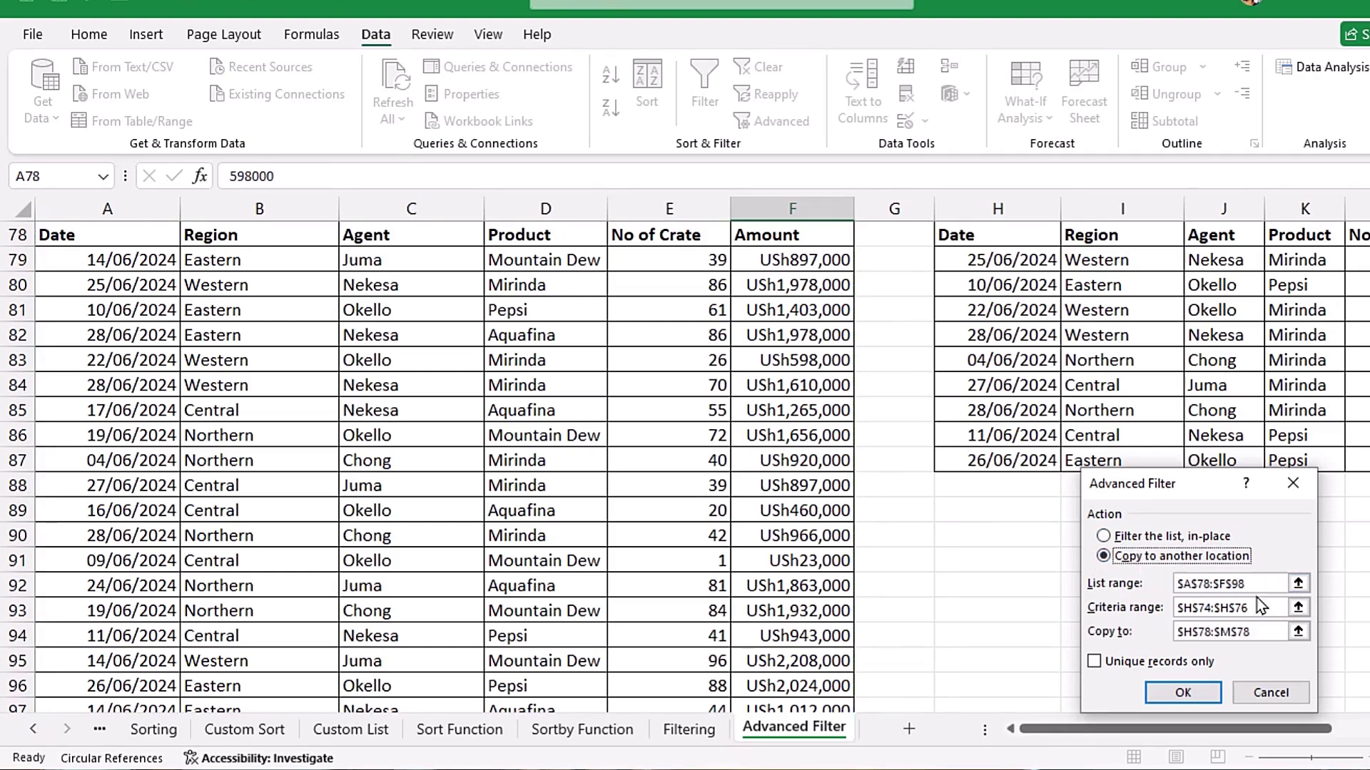
Step: Set the list range of the Advanced Filter to the fifth sales table, A103:F123
key("Tab")
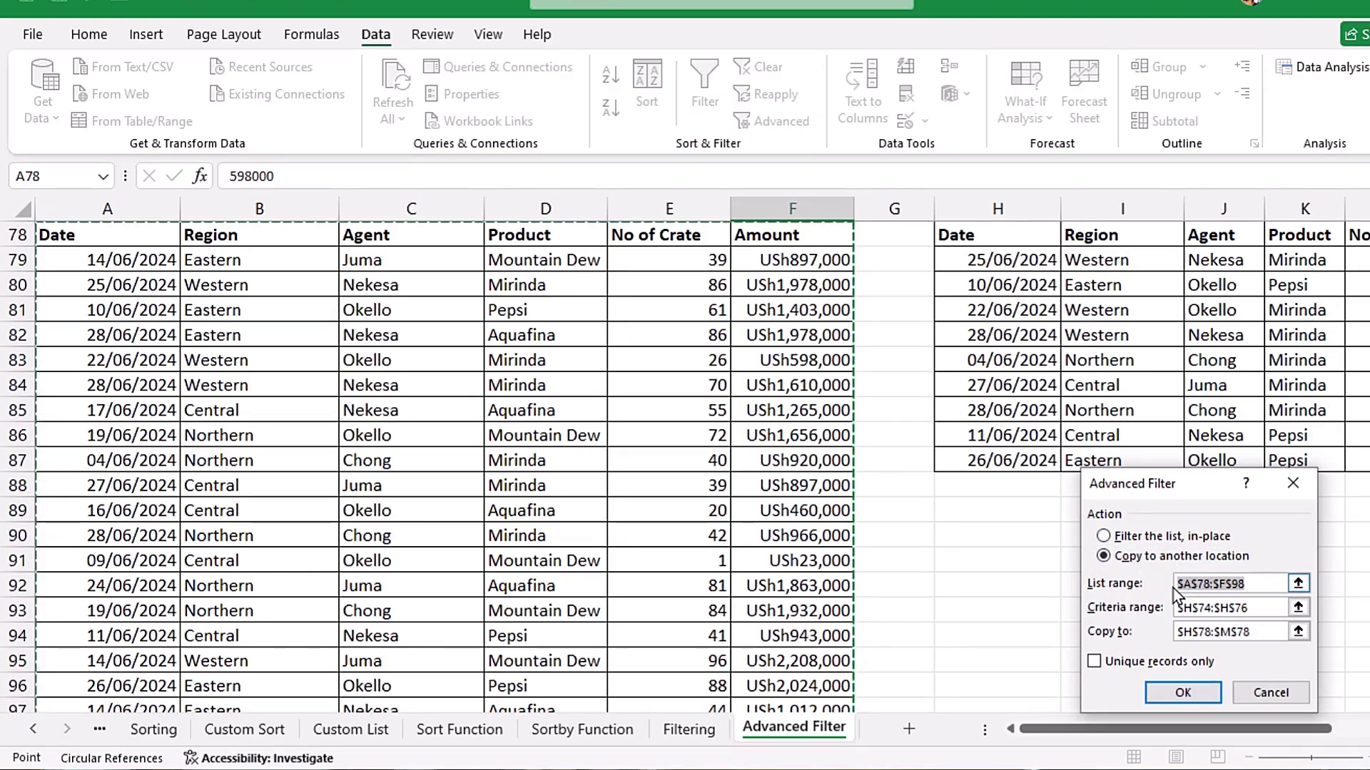
key("Delete")
scroll(920, 443, "down", 8)
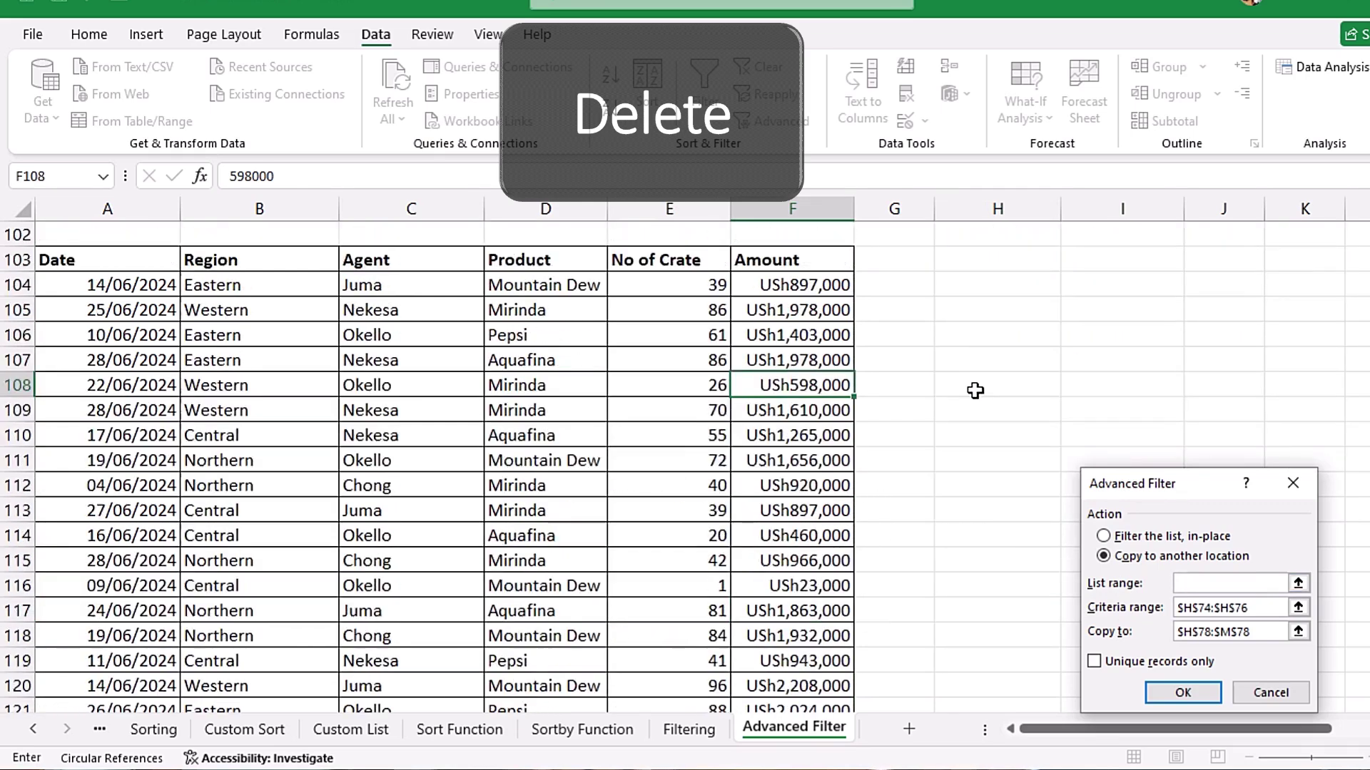
scroll(975, 391, "down", 1)
scroll(973, 391, "up", 3)
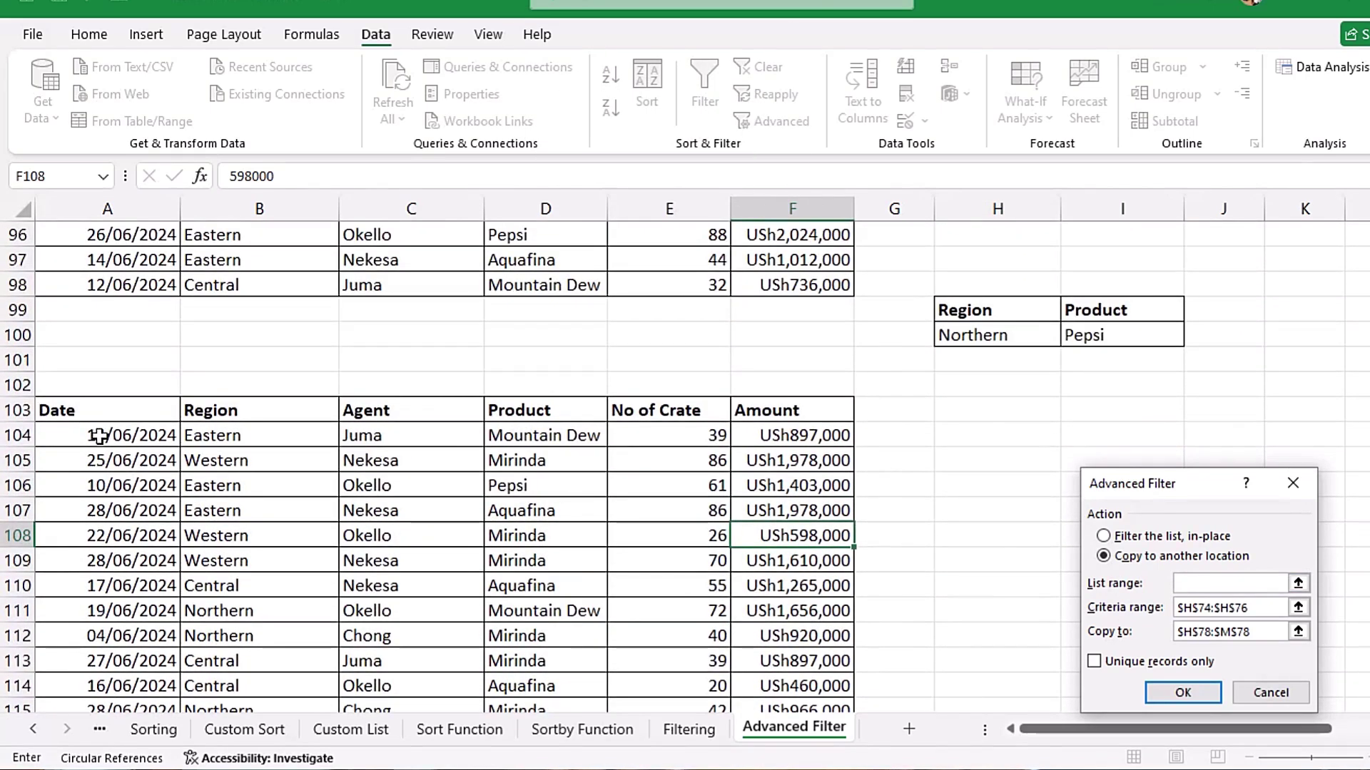
left_click(100, 413)
key("ctrl+shift+Down")
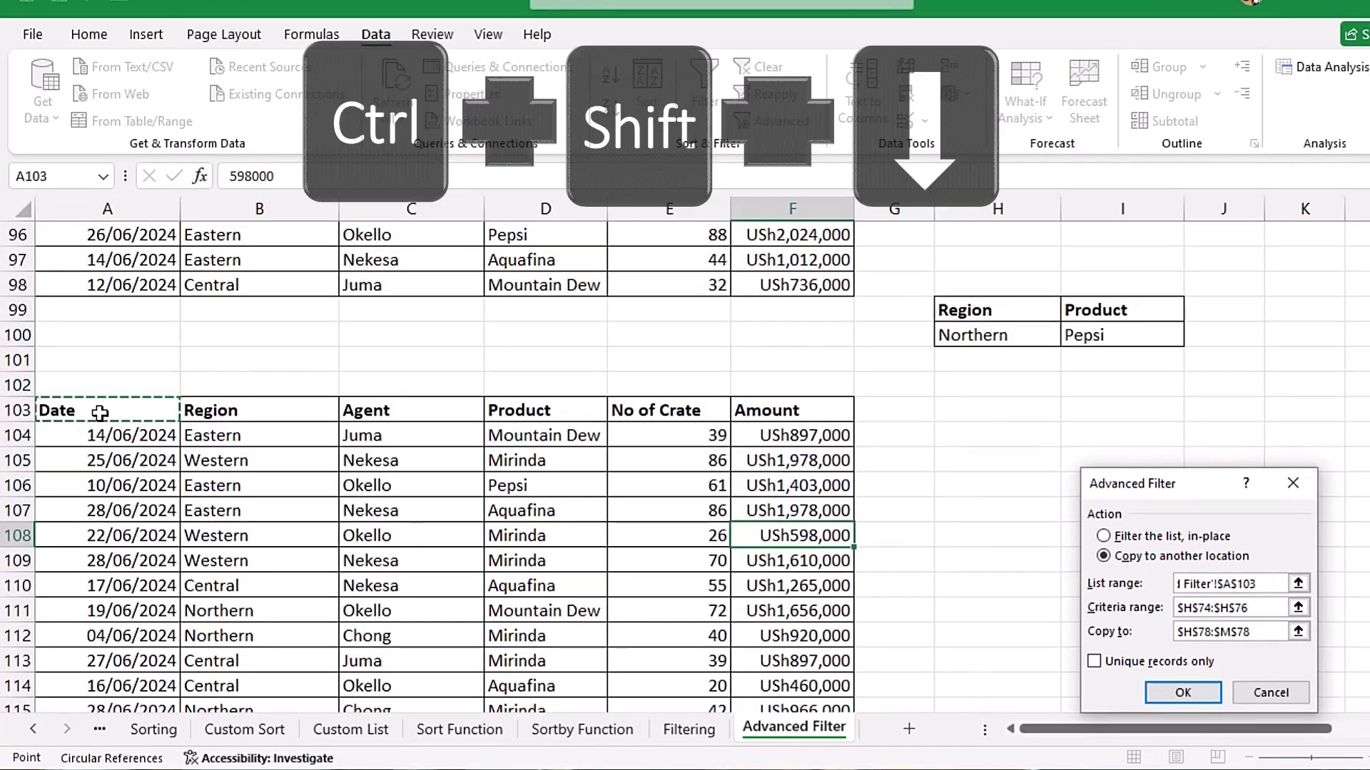
key("ctrl+shift+Right")
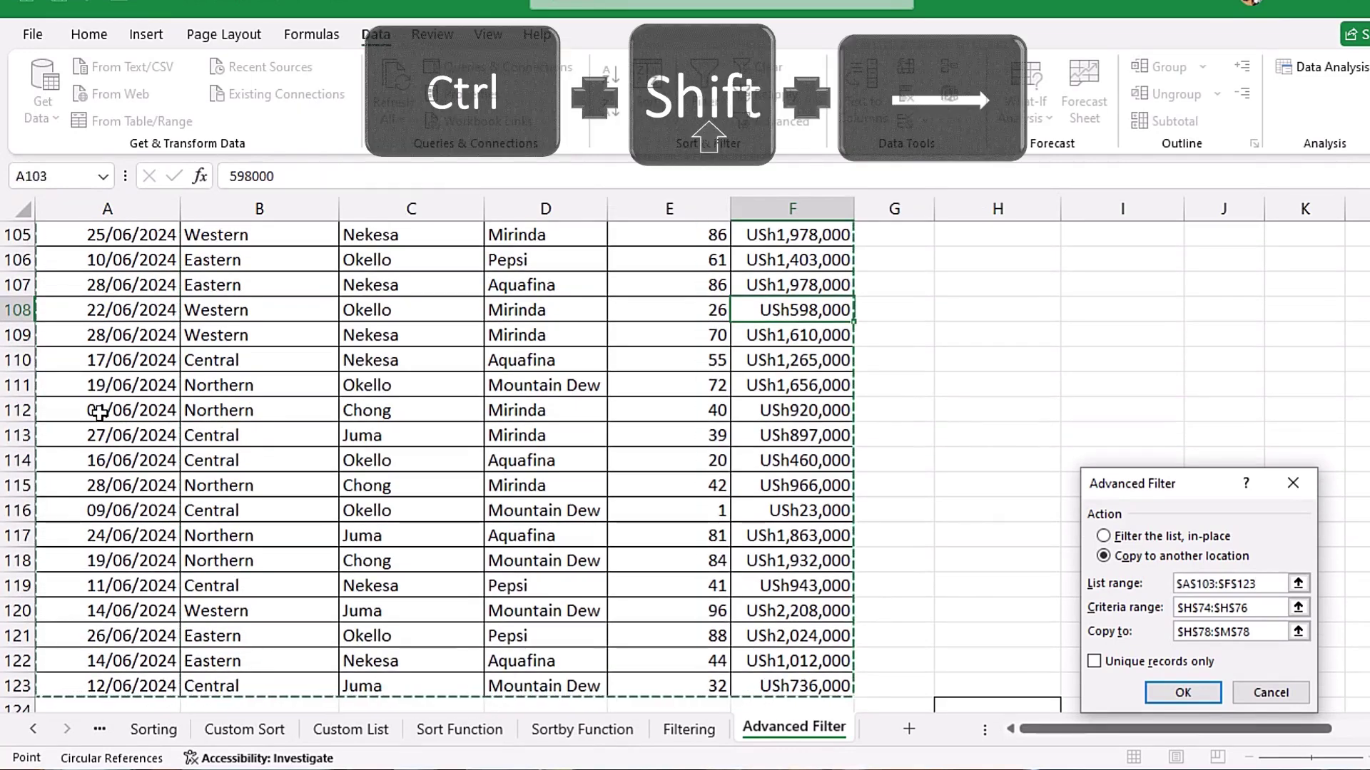
Step: Replace the Advanced Filter's criteria range with the Region and Product criteria H99:I100, covering Northern and Pepsi
key("Tab")
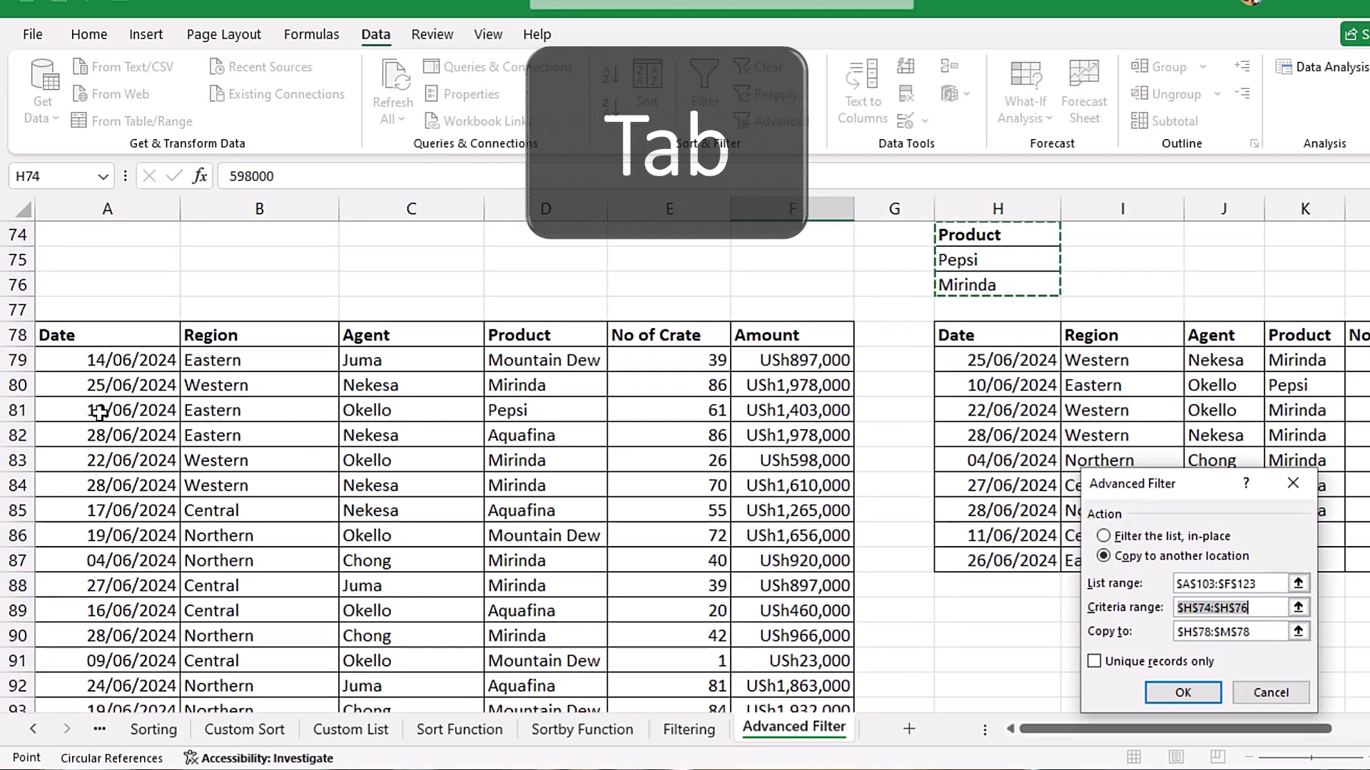
scroll(944, 430, "down", 4)
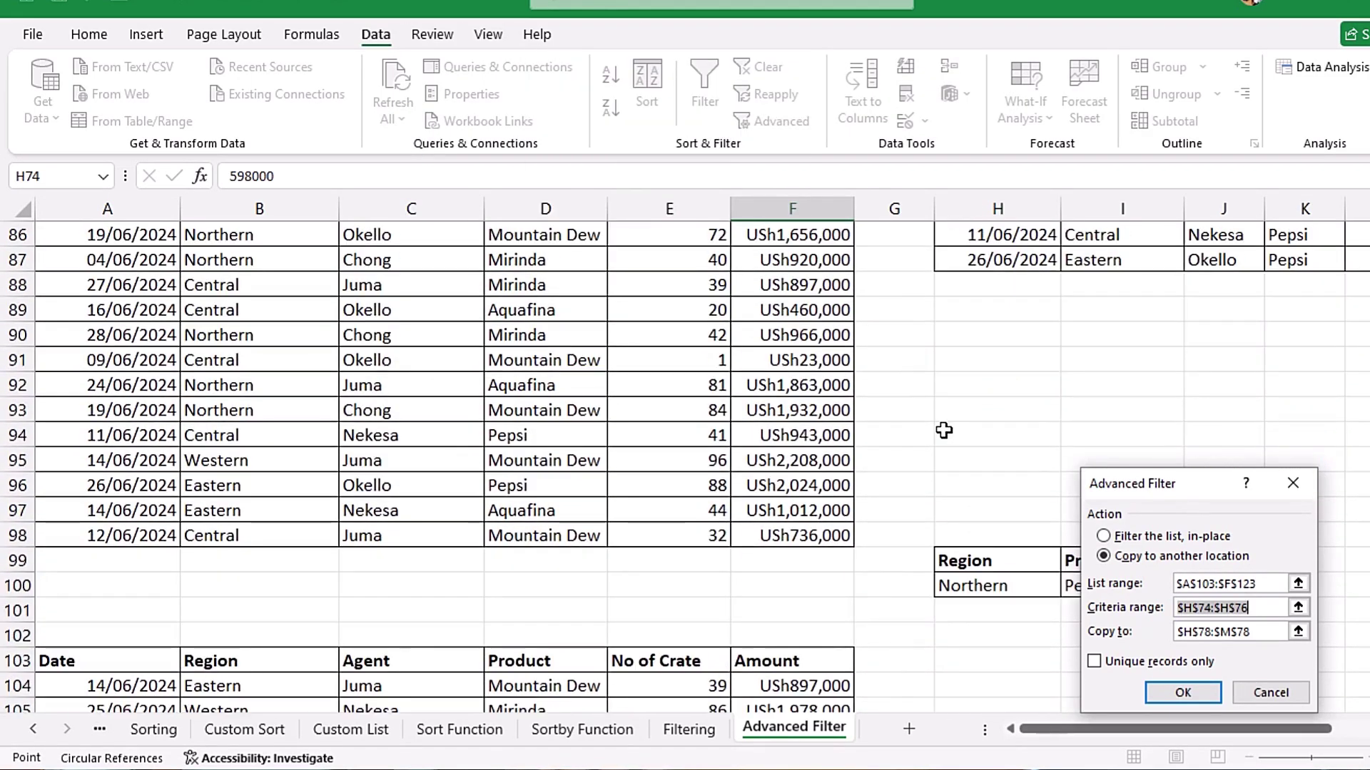
key("Delete")
scroll(944, 431, "down", 2)
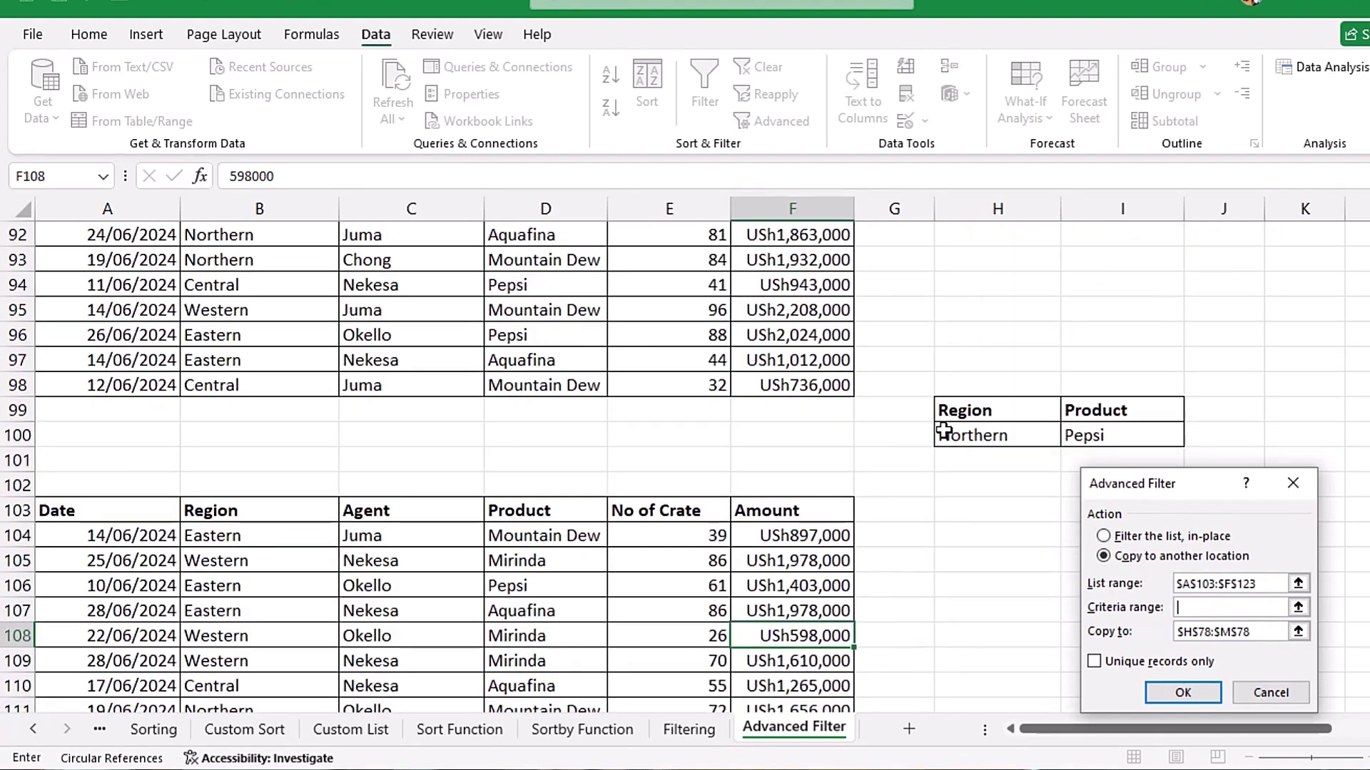
left_click_drag(944, 412, 1085, 434)
Step: Replace the copy destination with cell H103 and run the Advanced Filter on the fifth sales table
key("Tab")
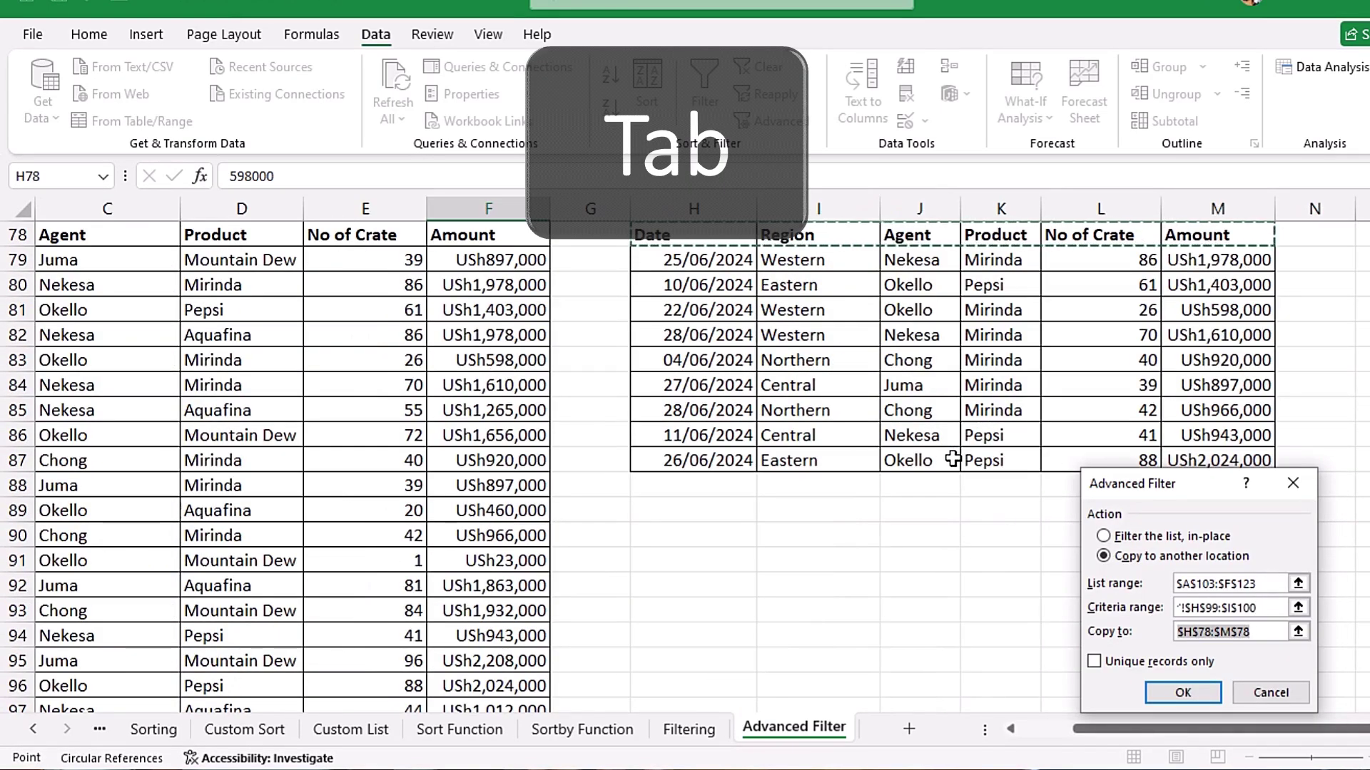
key("Delete")
scroll(1013, 393, "down", 6)
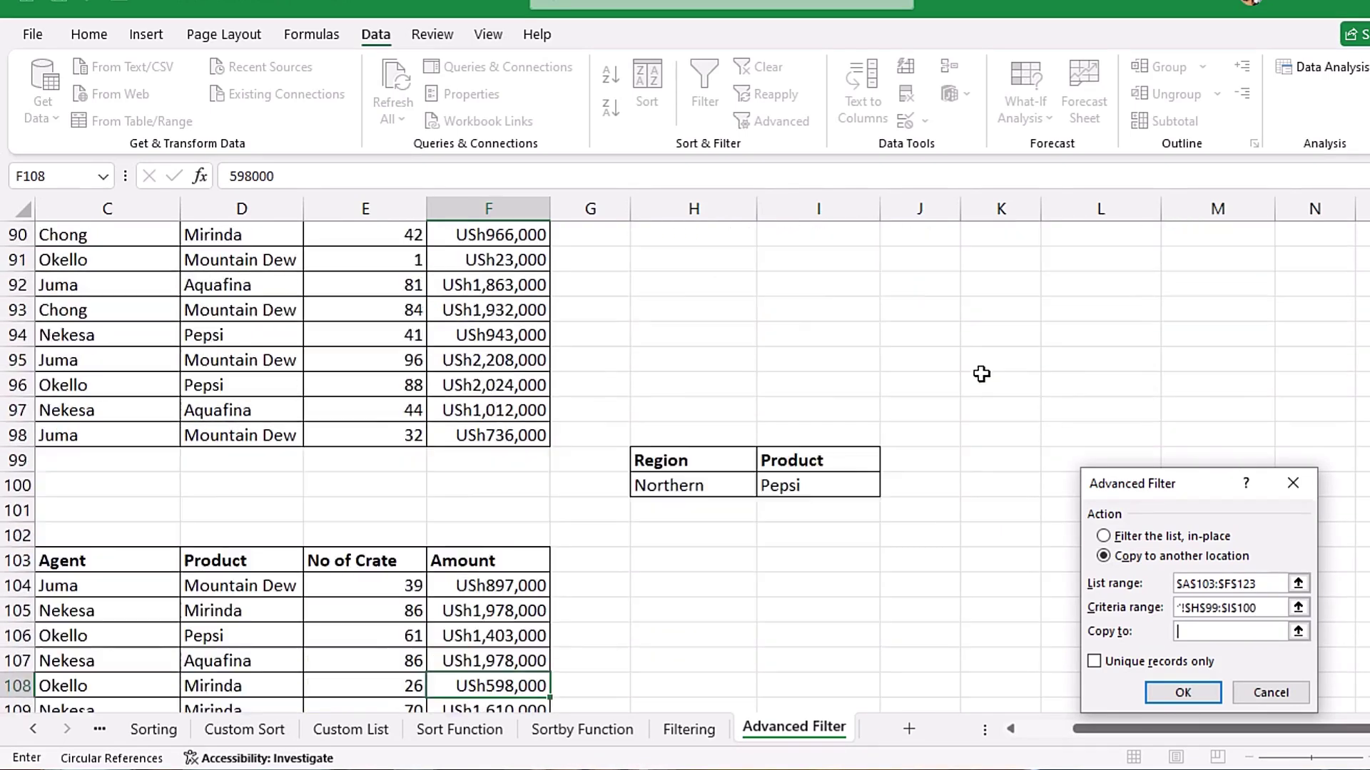
left_click(689, 419)
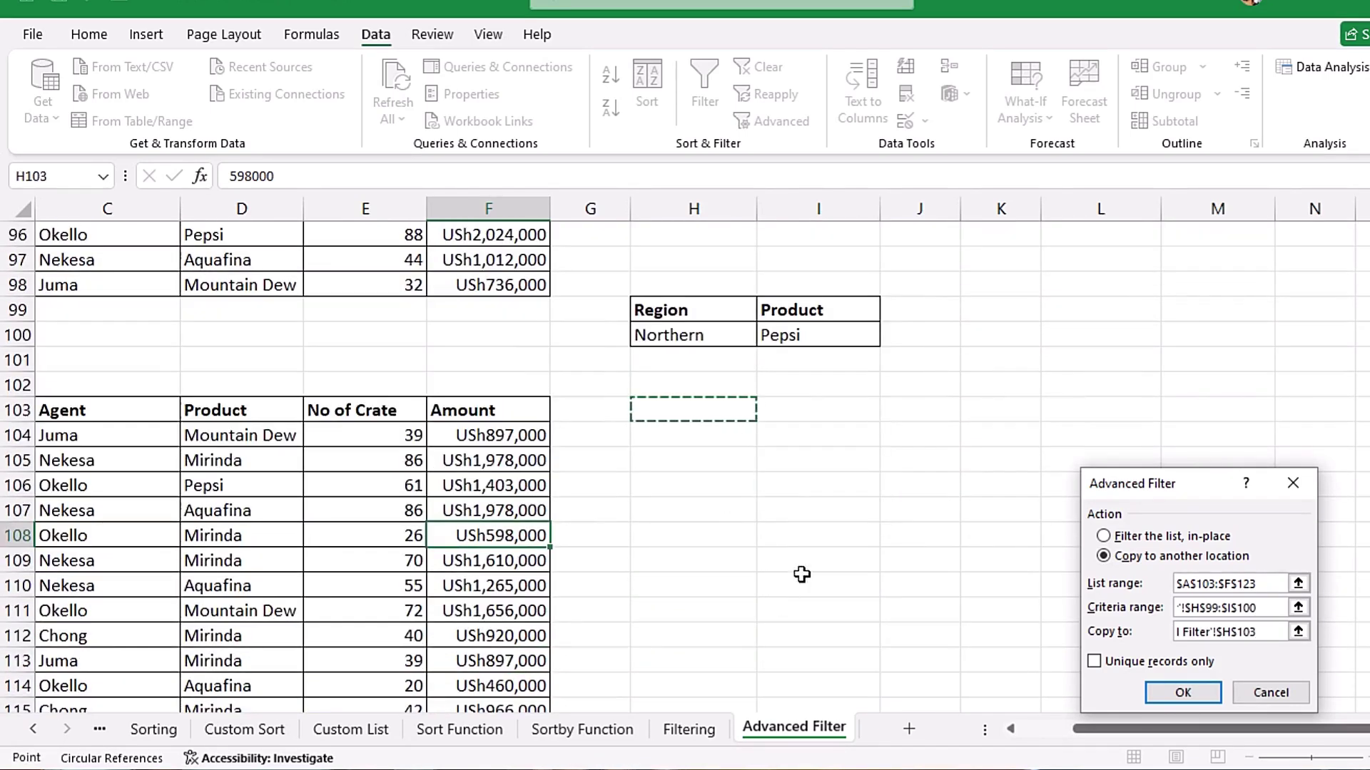
left_click(1177, 694)
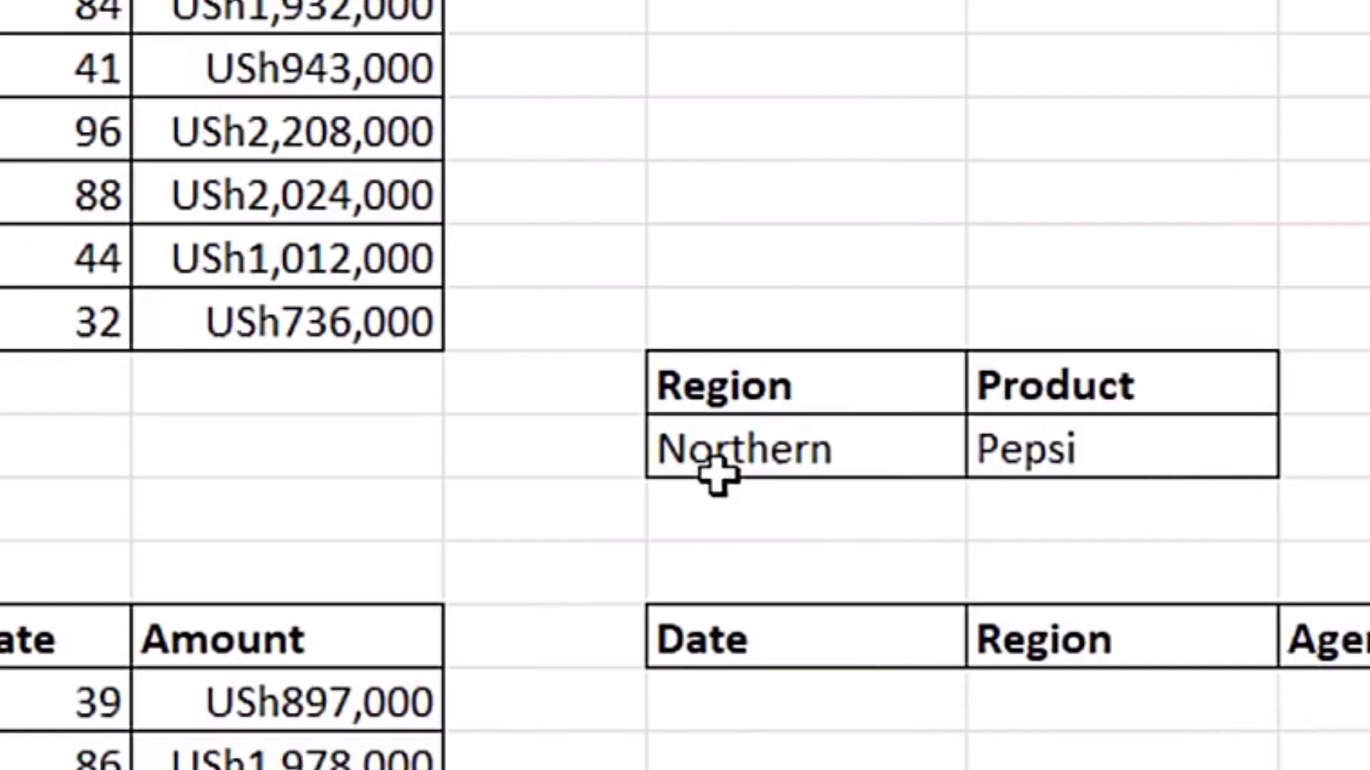
Step: Change the Region criterion in H100 above the fifth table's results to Eastern
left_click(714, 446)
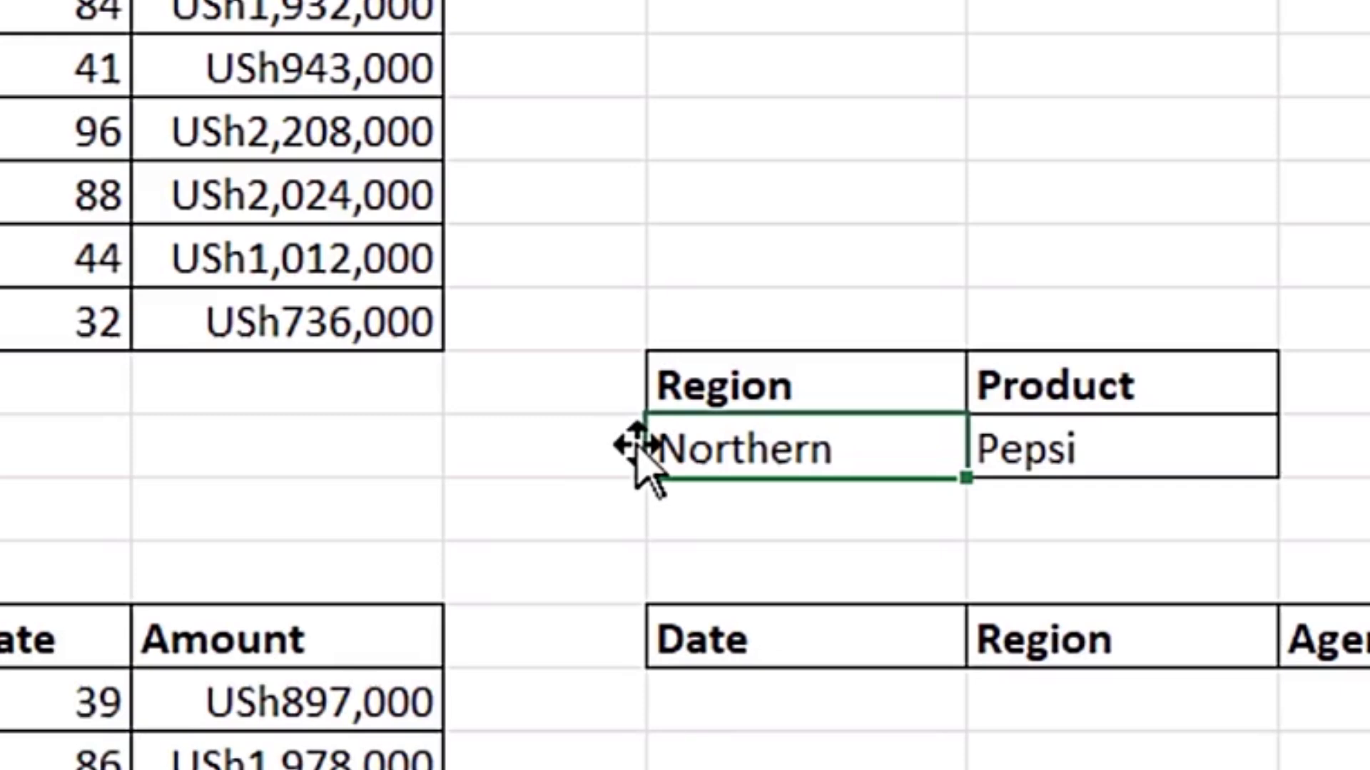
type("Eastern")
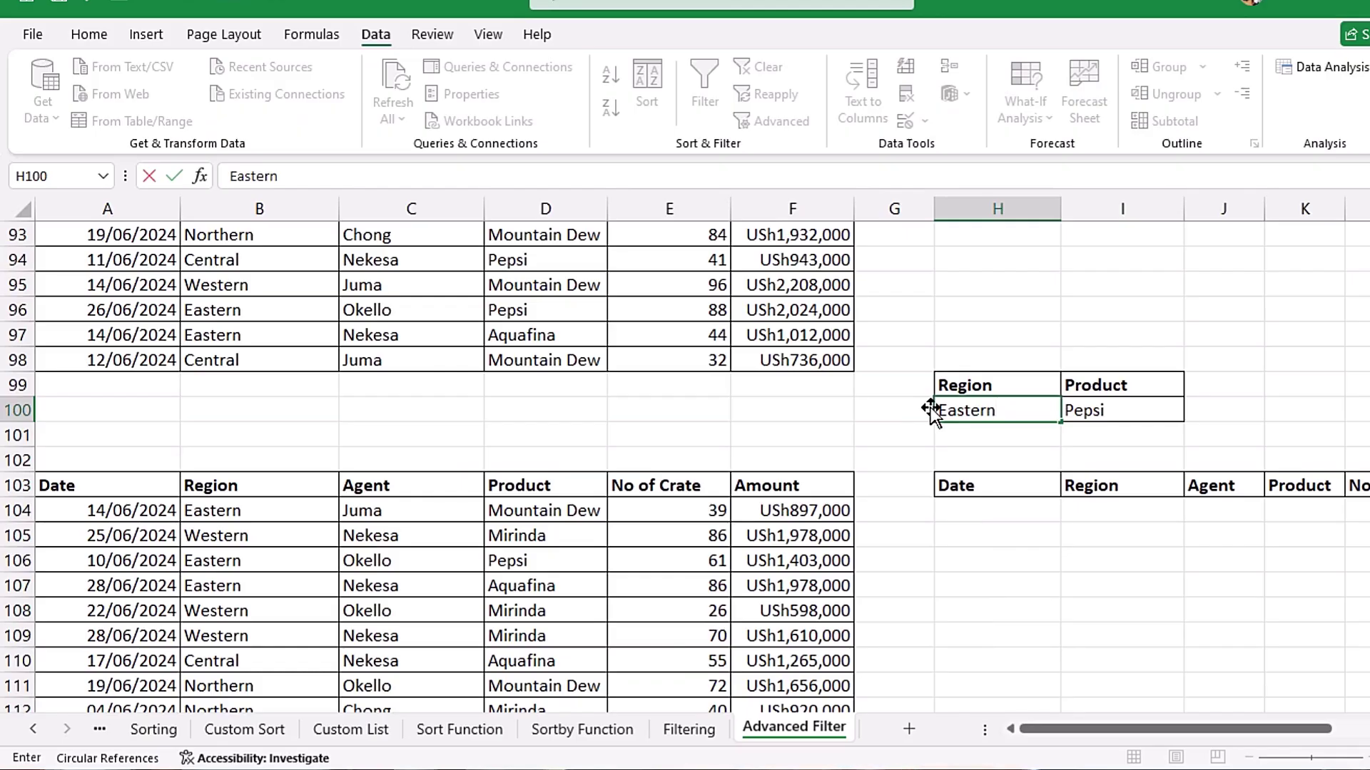
key("Return")
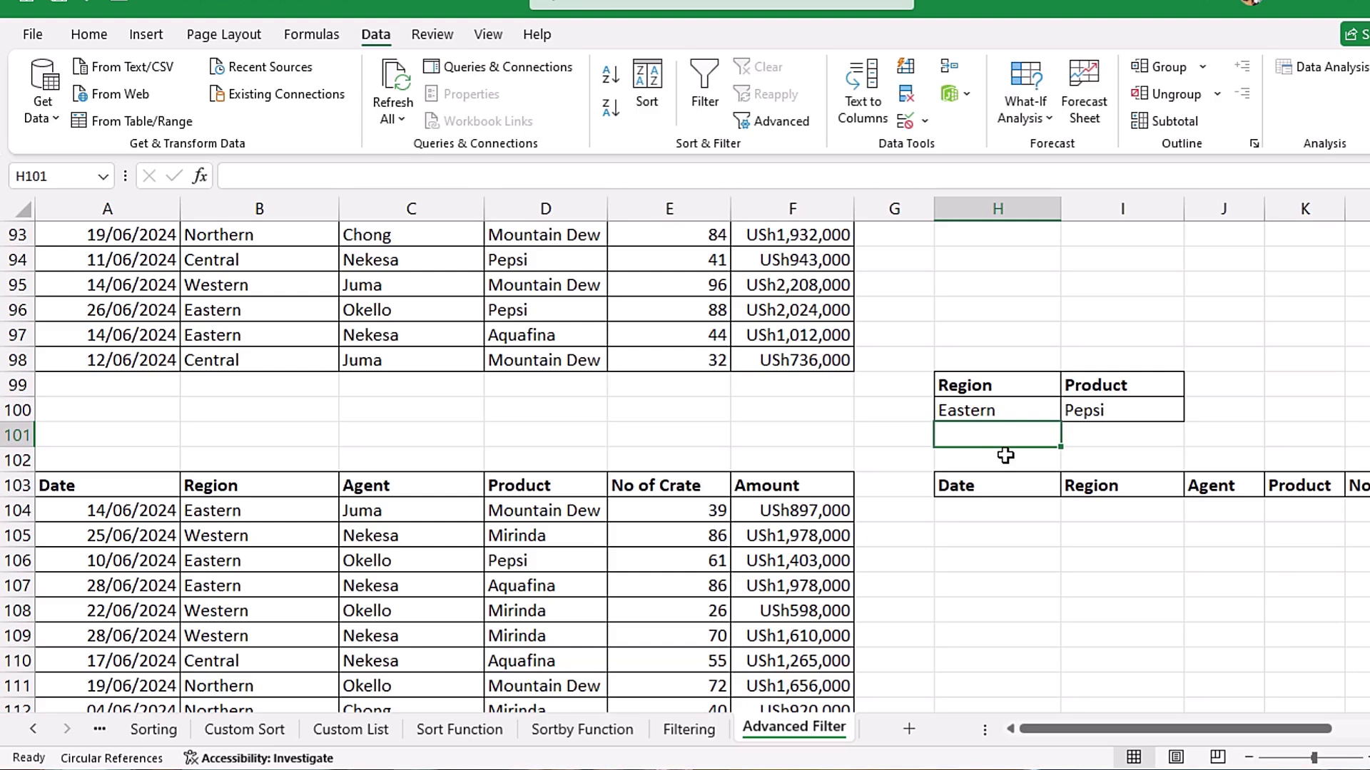
Step: Rerun the Advanced Filter on the fifth sales table with the same ranges, copying the results to another location
left_click(823, 569)
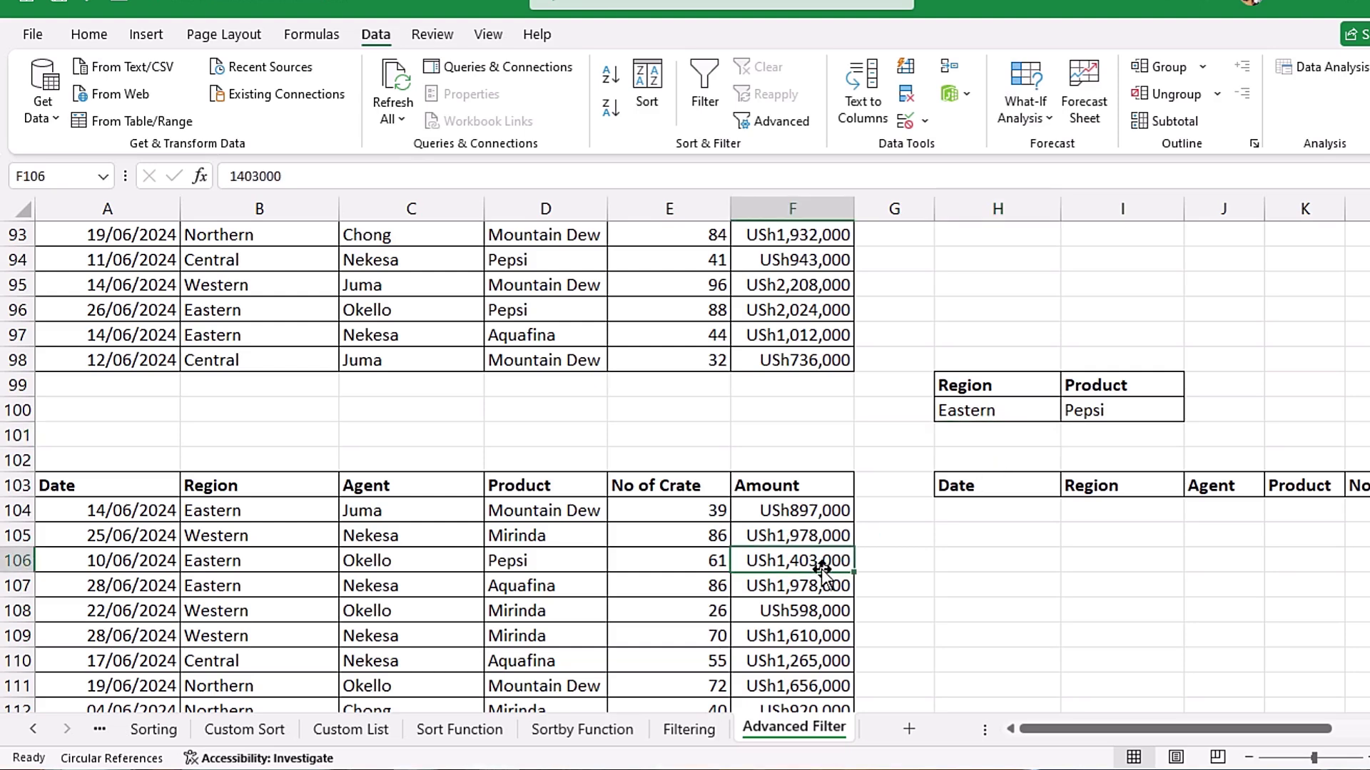
key("alt")
key("a")
key("q")
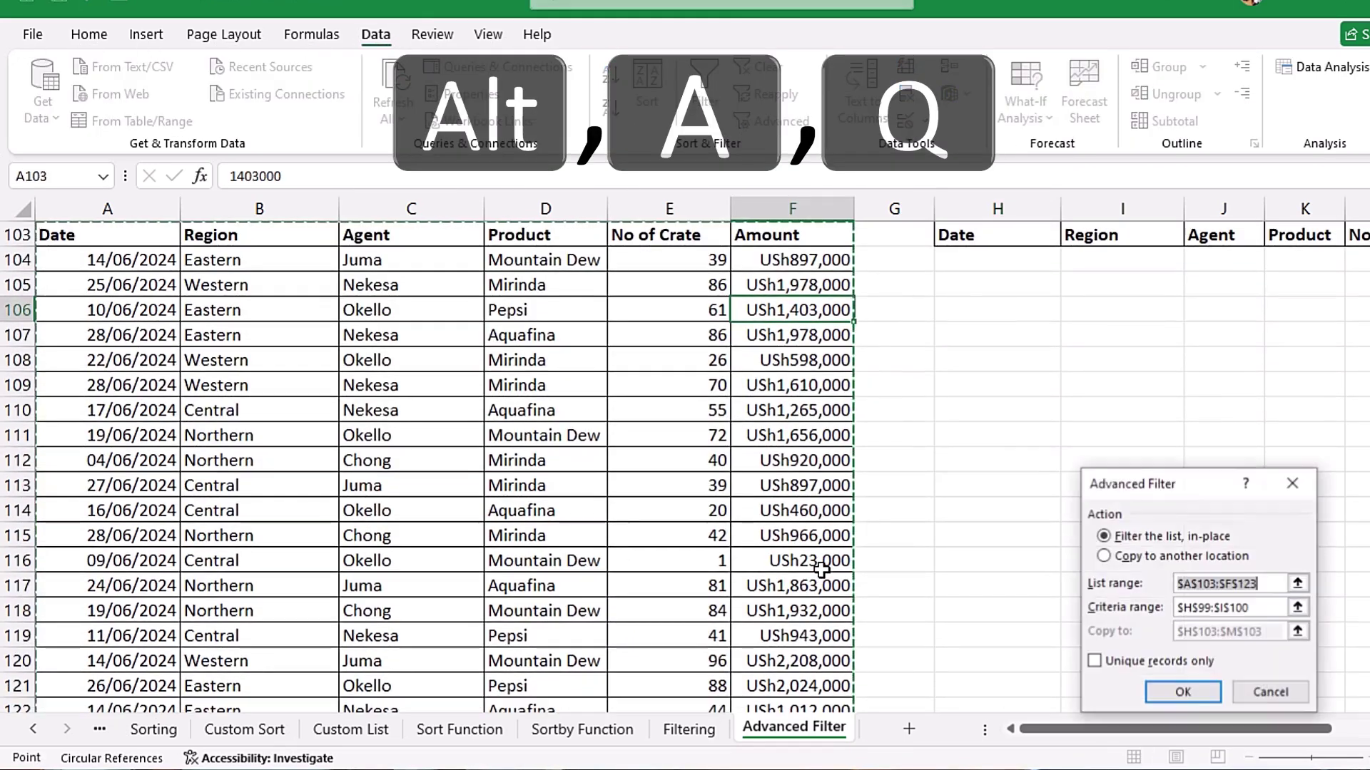
left_click(1141, 556)
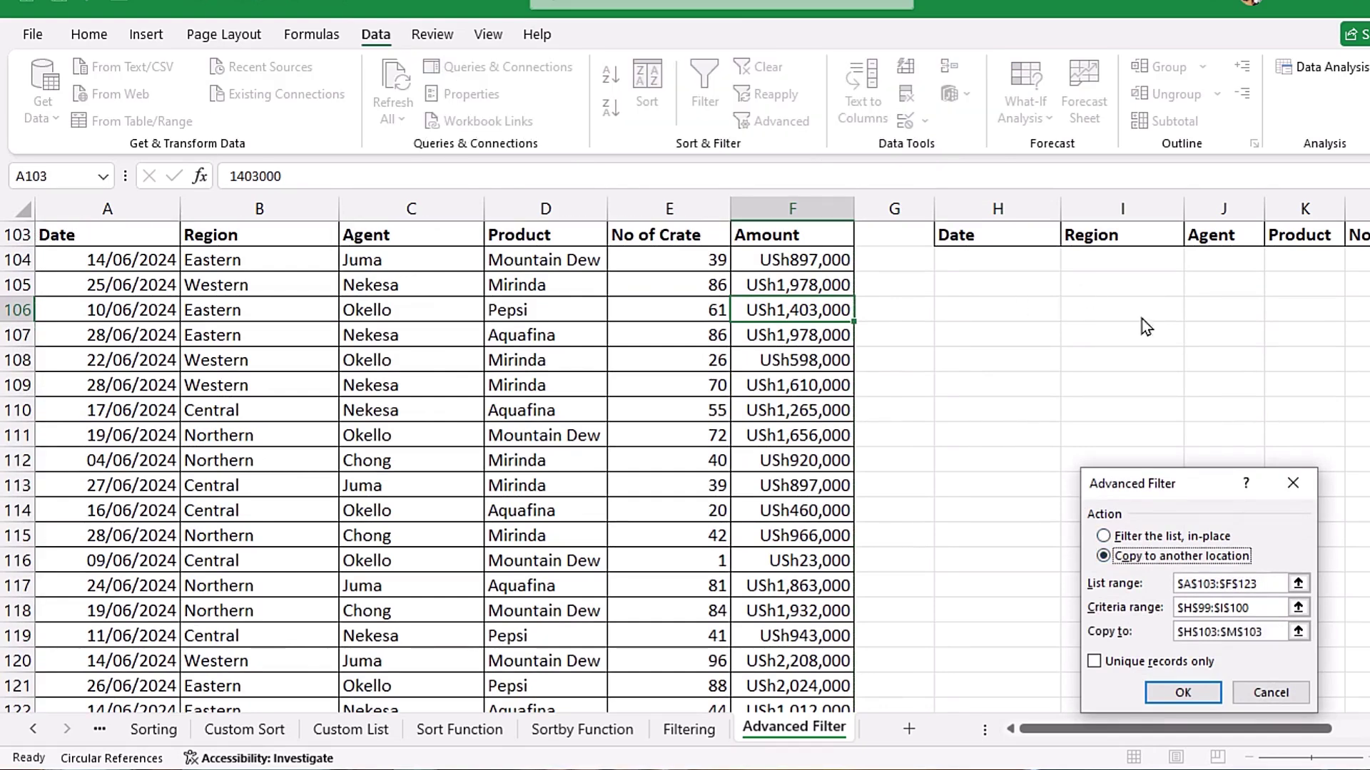
left_click(1184, 693)
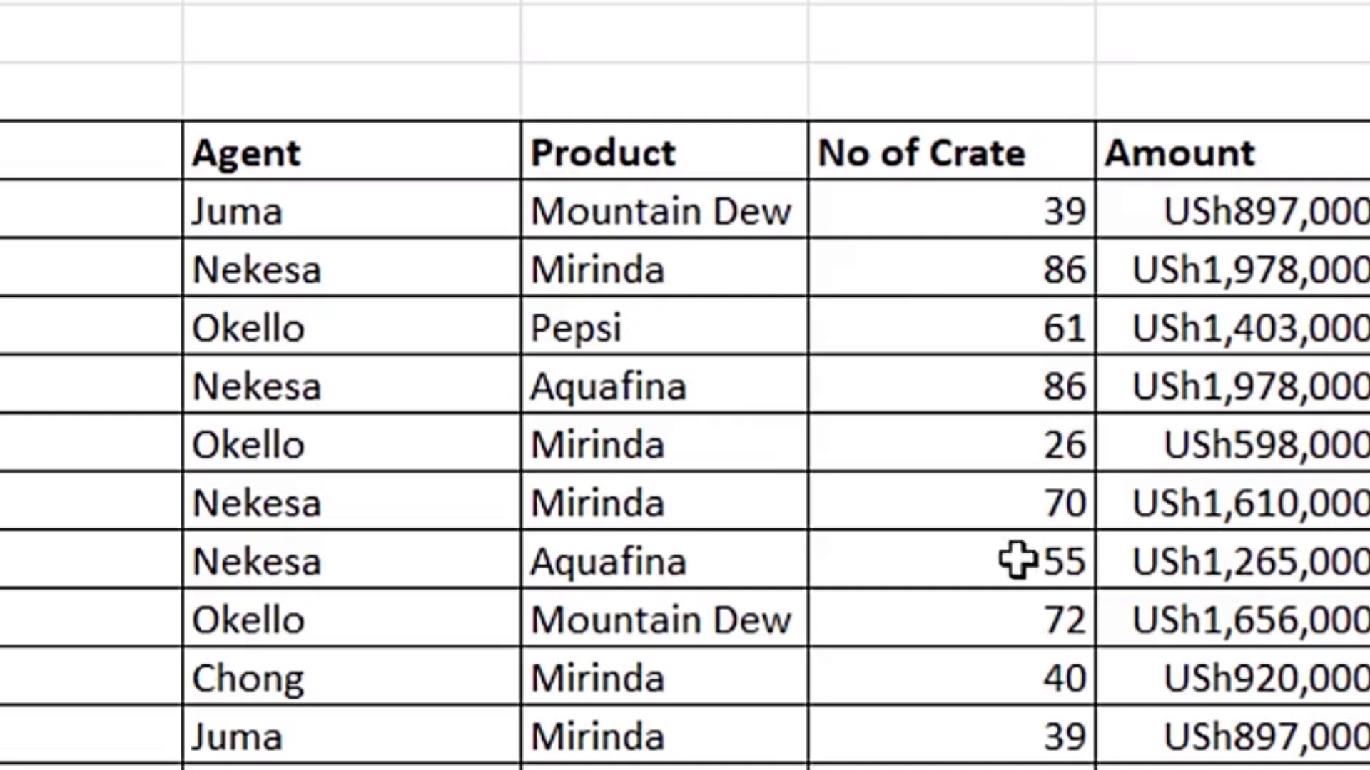
Step: Start an Advanced Filter from the sixth sales table, headed in row 128, and set it to copy to another location
left_click(723, 466)
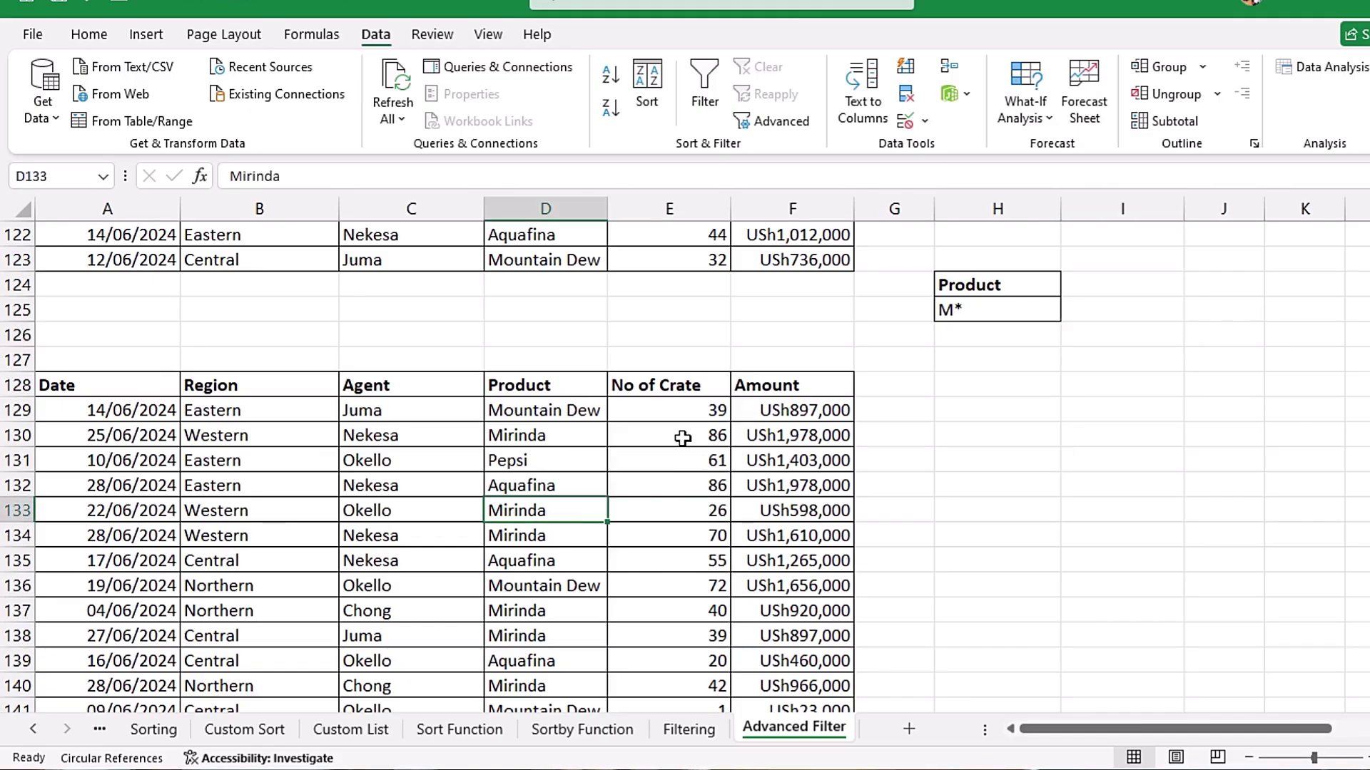
key("alt")
key("a")
key("q")
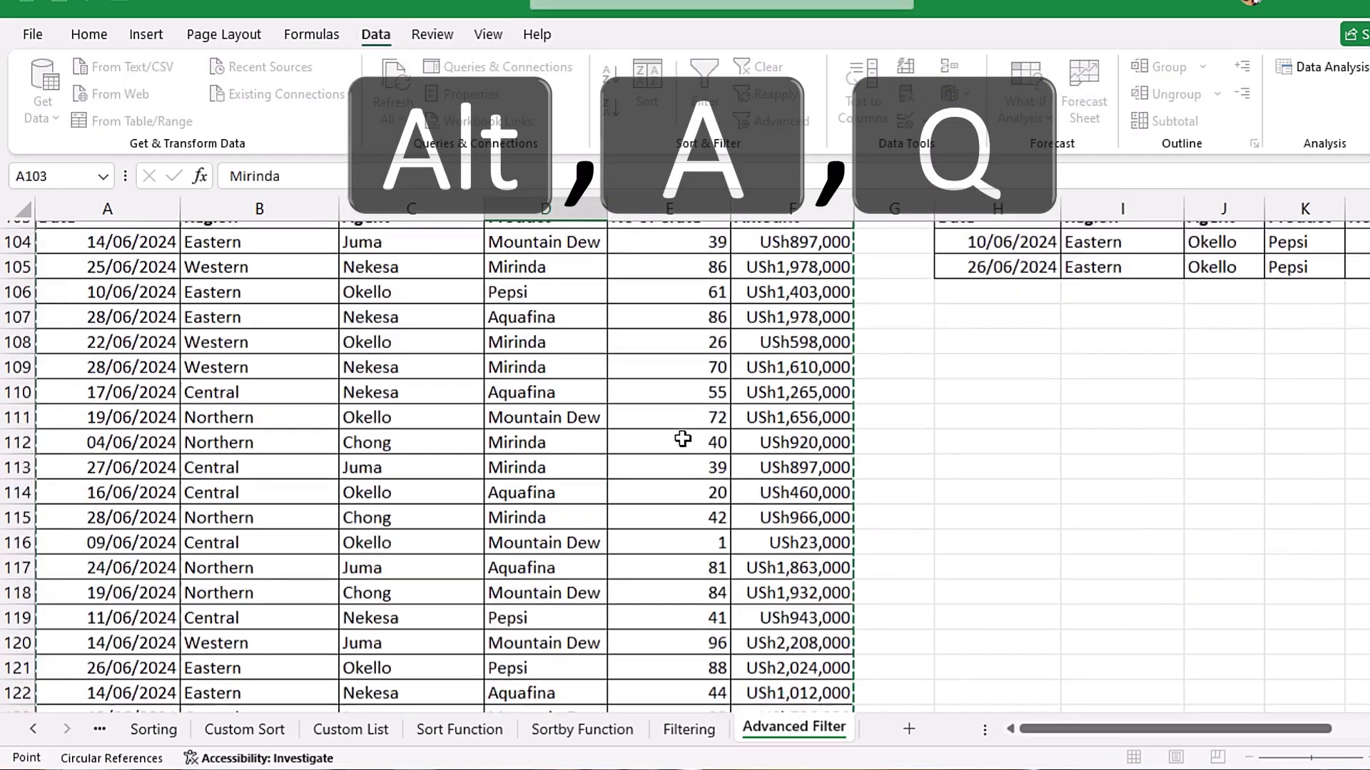
left_click(1104, 557)
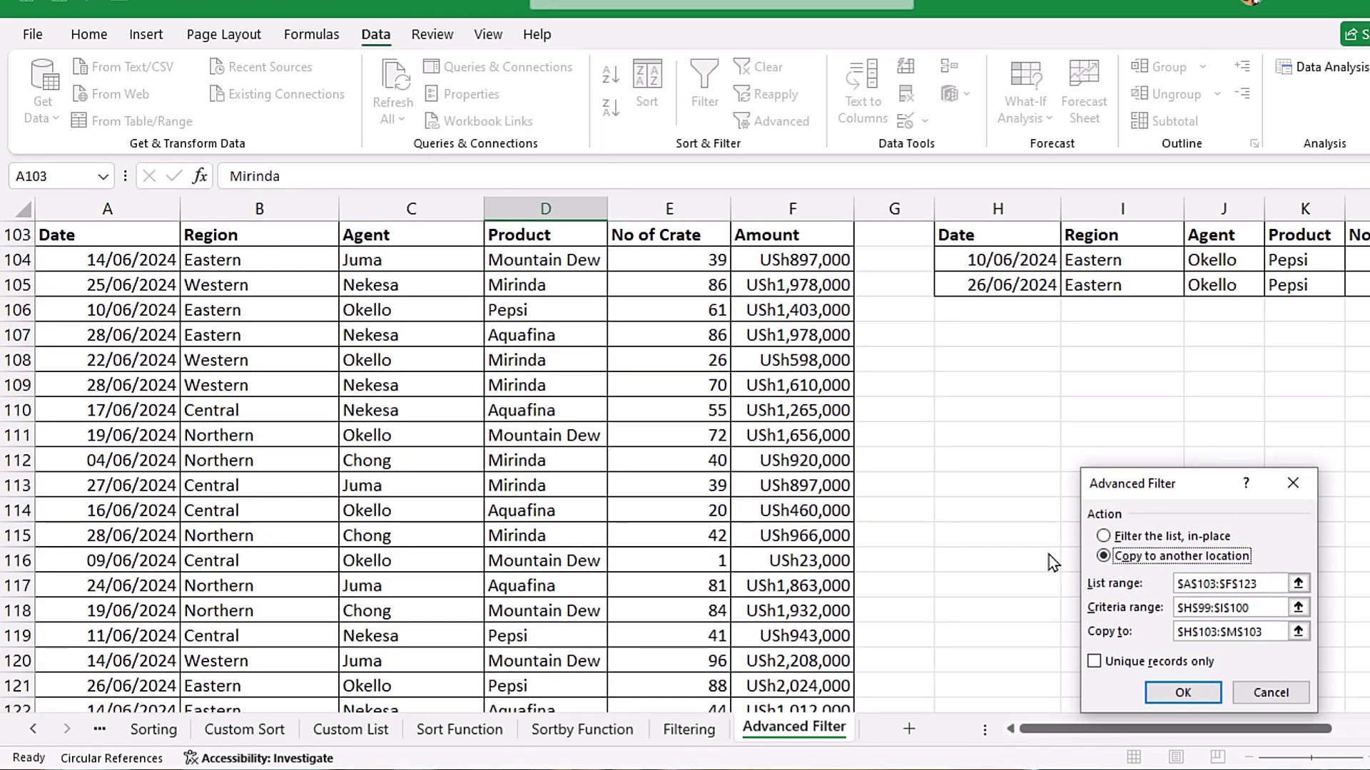
Step: Set the list range of the Advanced Filter to the sixth sales table, A128:F148
key("Tab")
key("Delete")
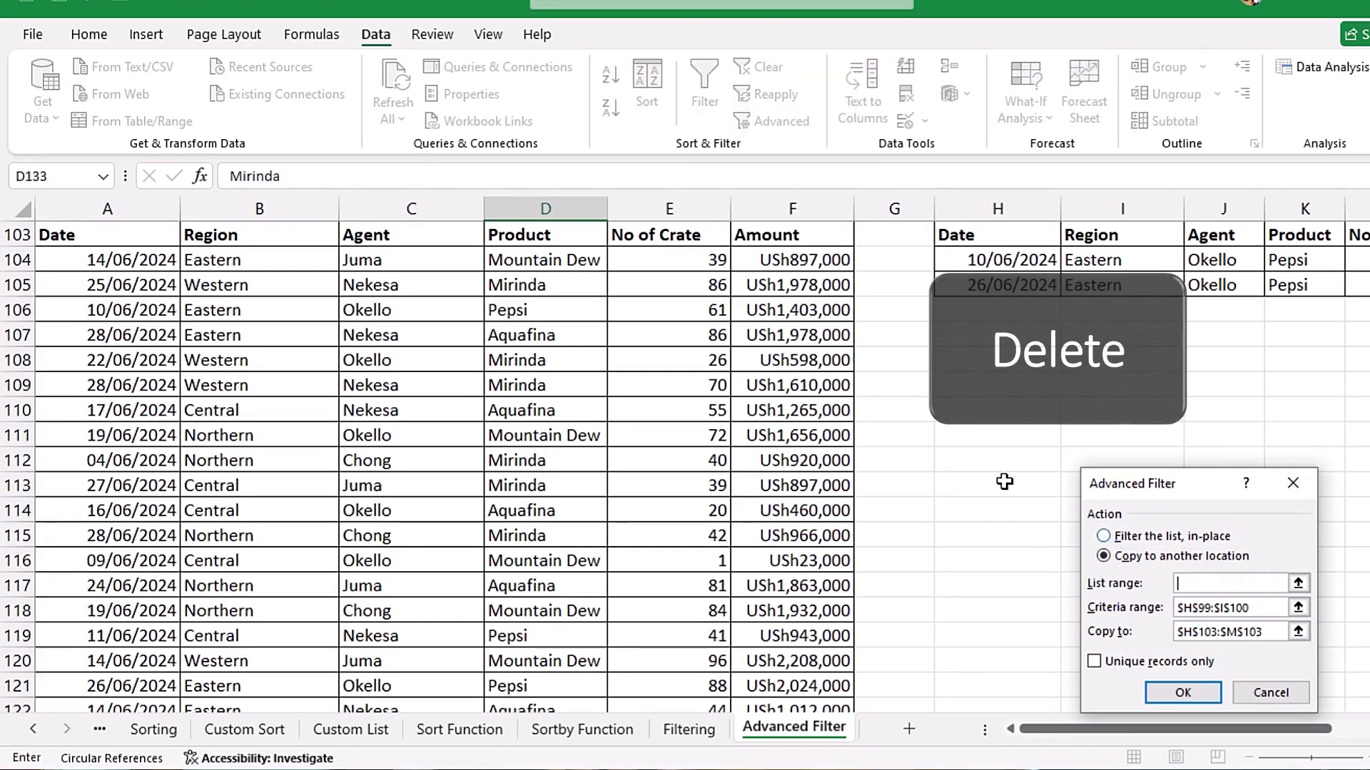
scroll(974, 414, "down", 5)
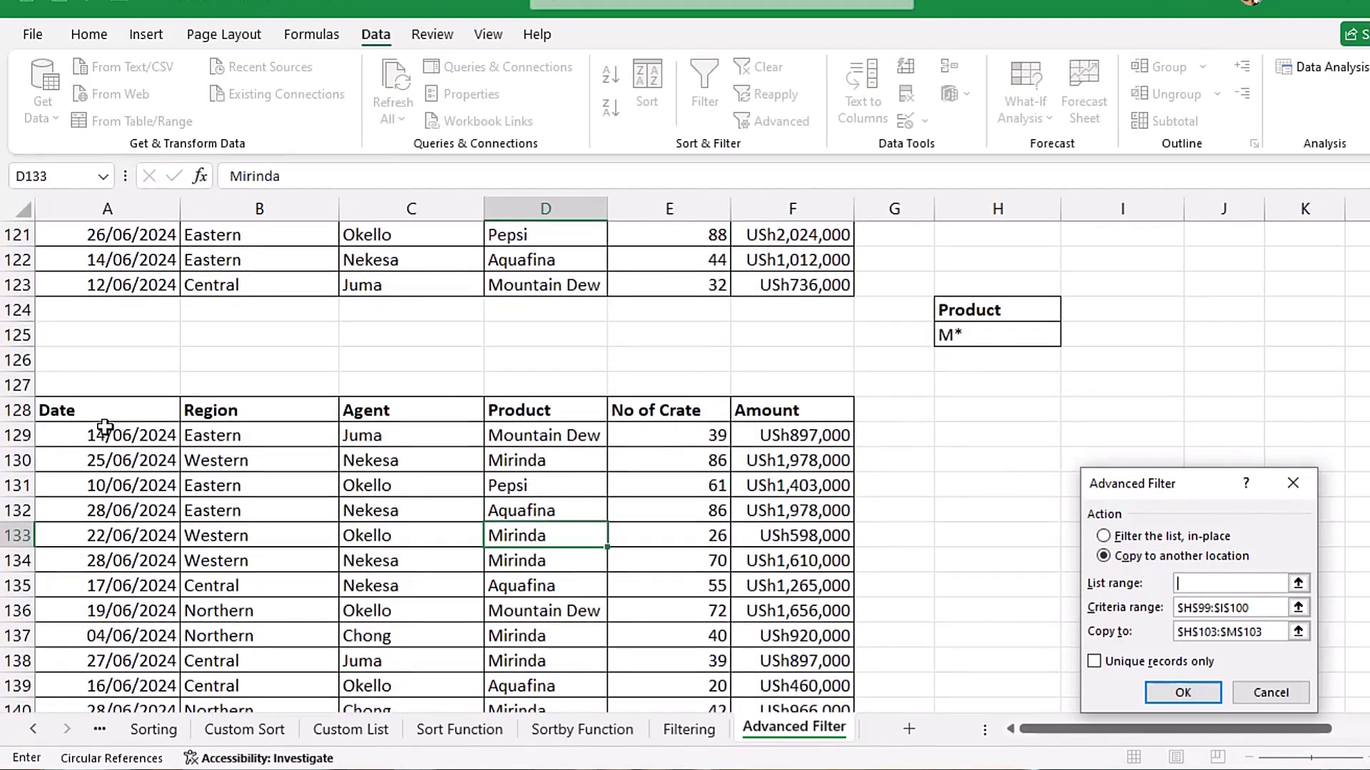
left_click(107, 432)
left_click(108, 411)
key("ctrl+shift+Down")
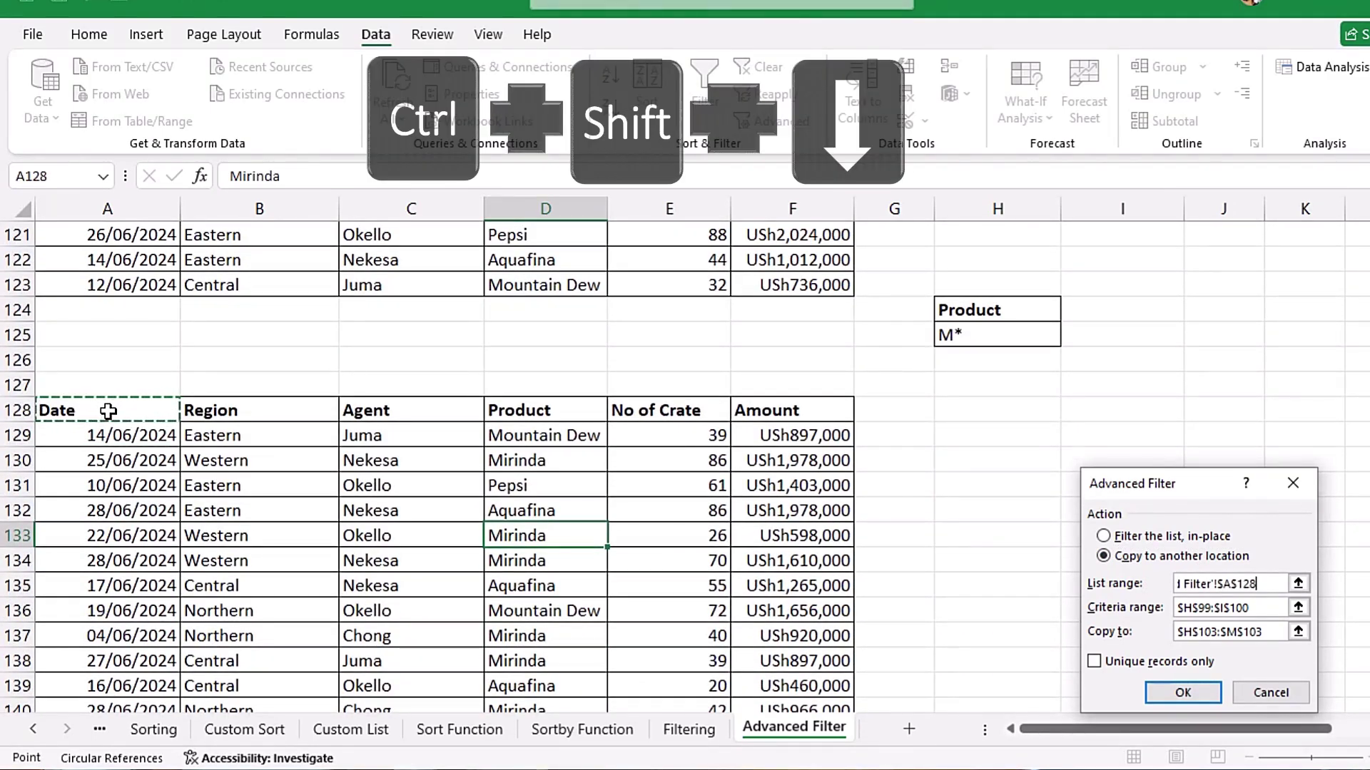
key("ctrl+shift+Right")
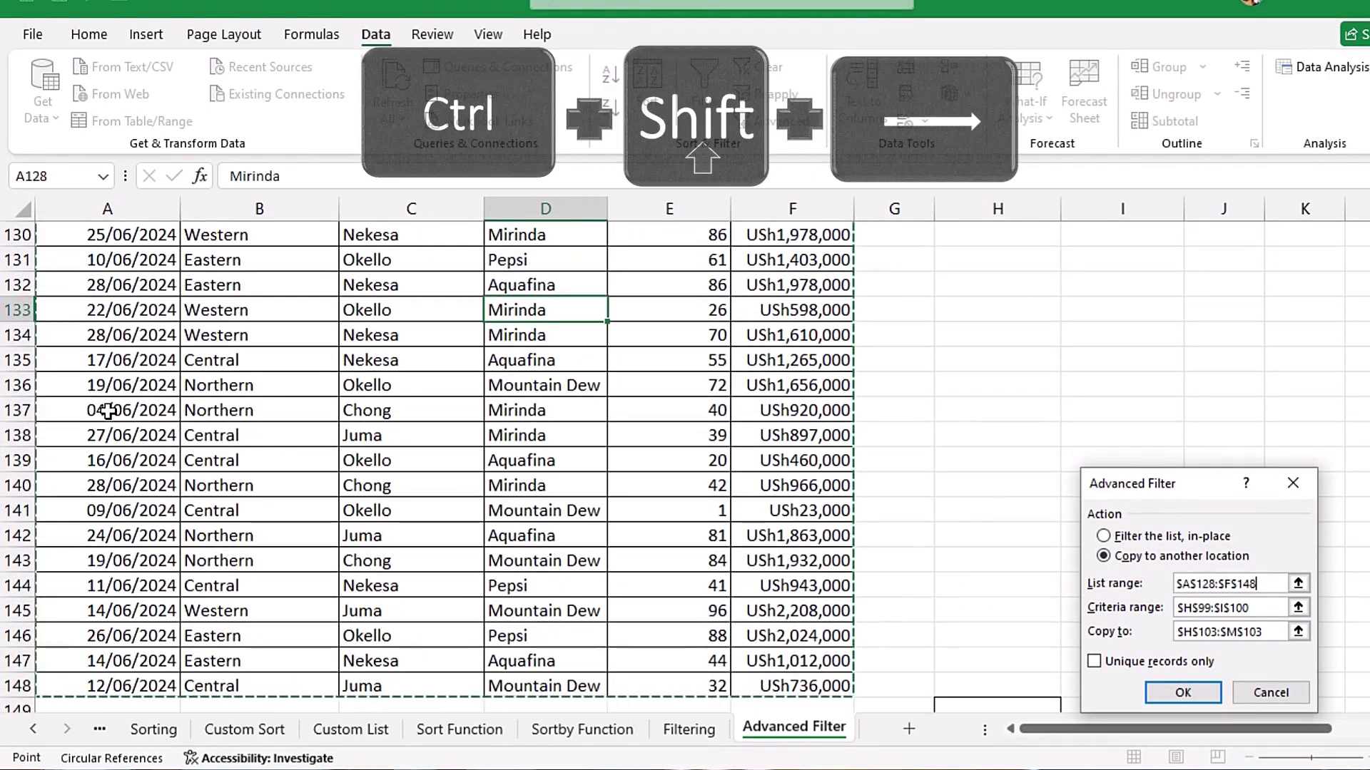
Step: Set the criteria range to the wildcard Product criterion M* in H124:H125
key("Tab")
key("Delete")
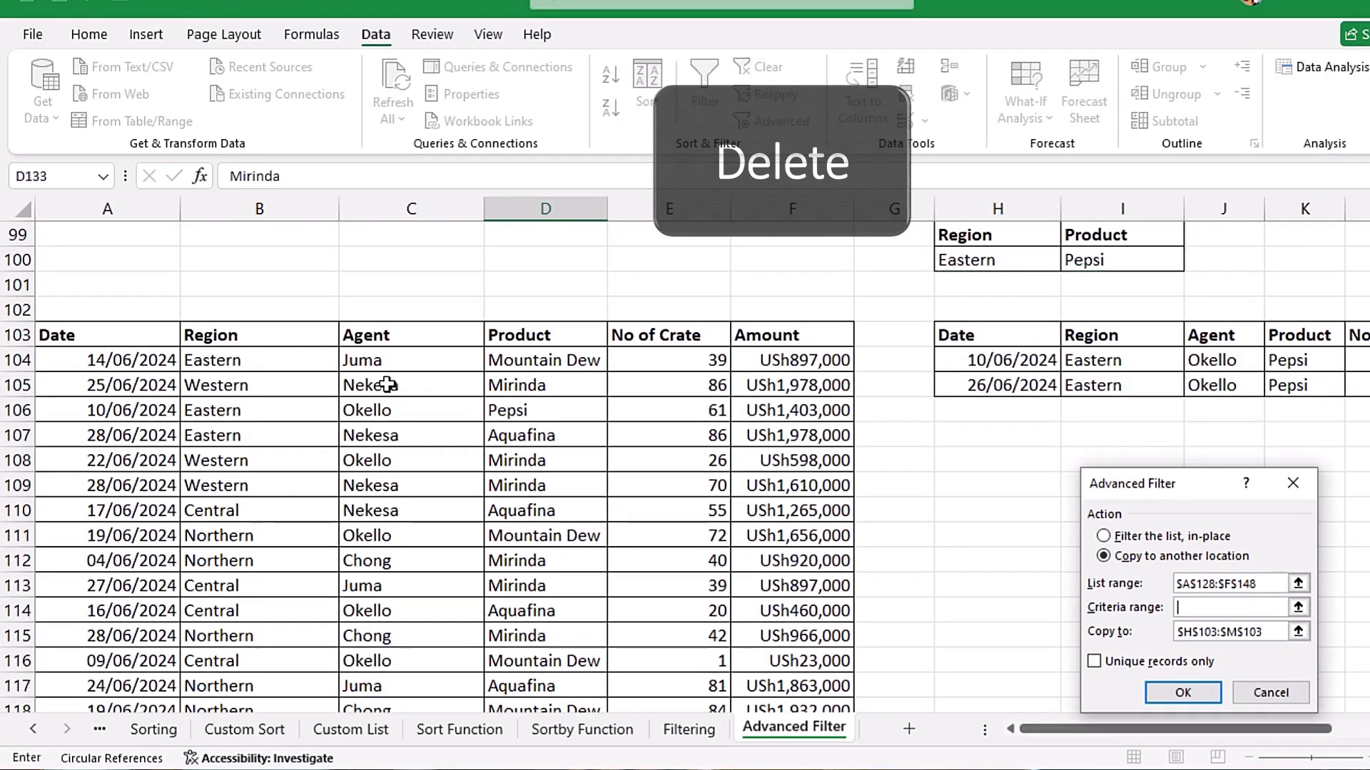
scroll(1019, 563, "down", 2)
scroll(974, 456, "down", 3)
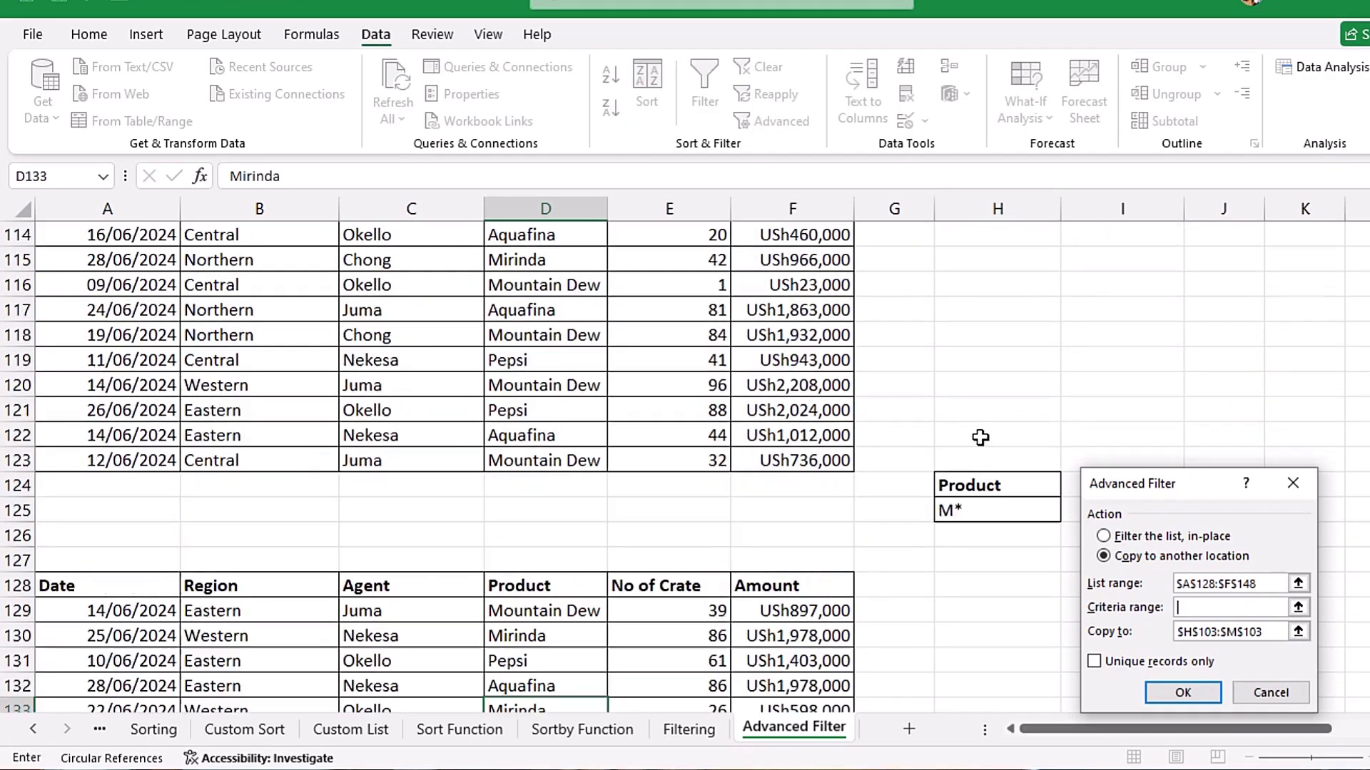
left_click_drag(990, 478, 992, 514)
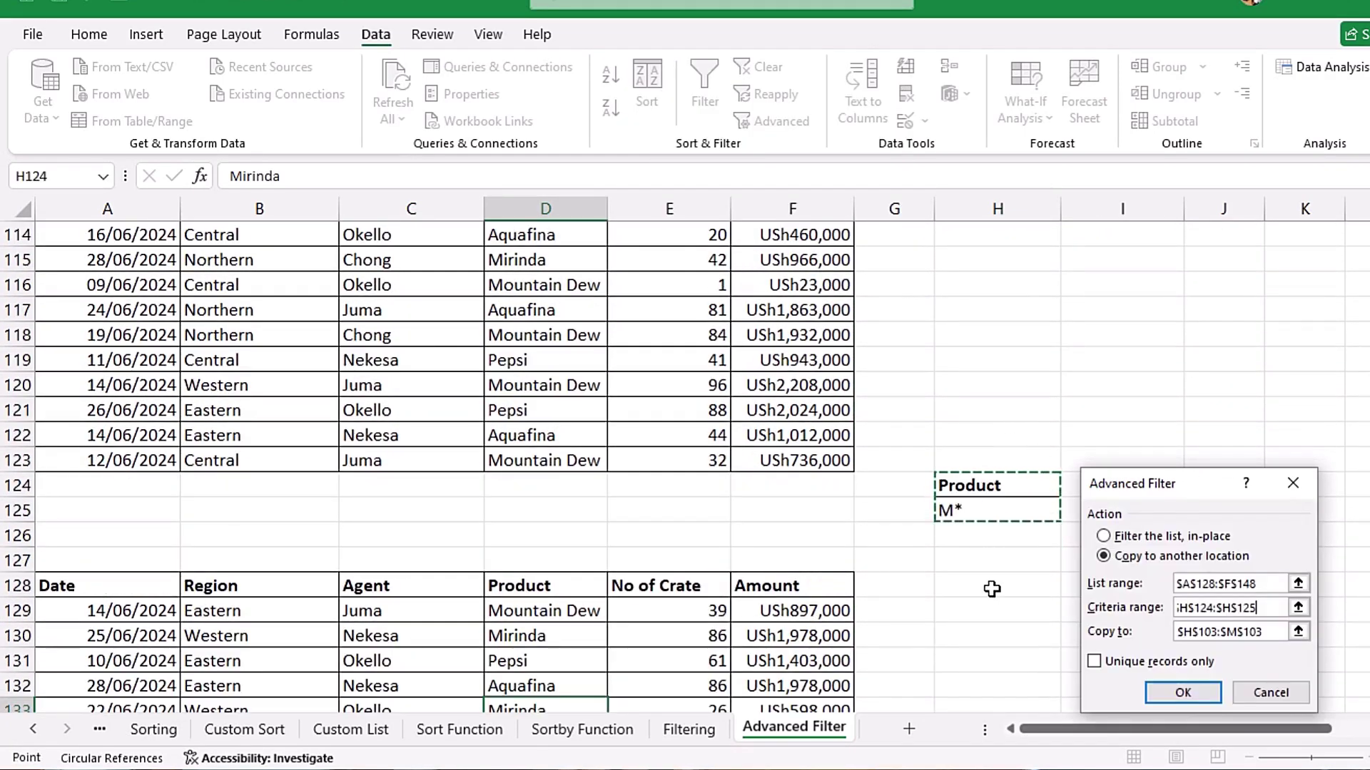
Step: Replace the copy destination with cell H128 and run the Advanced Filter on the sixth sales table
key("Tab")
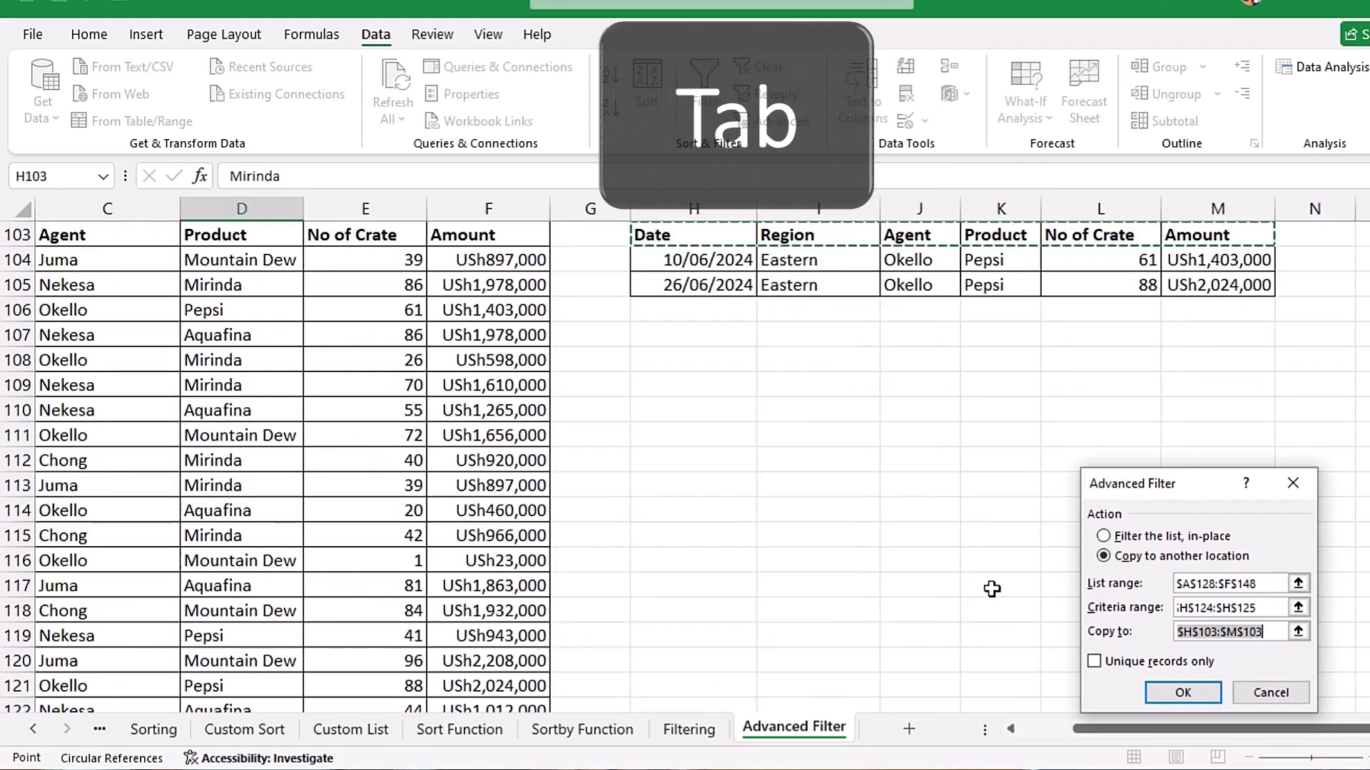
key("Delete")
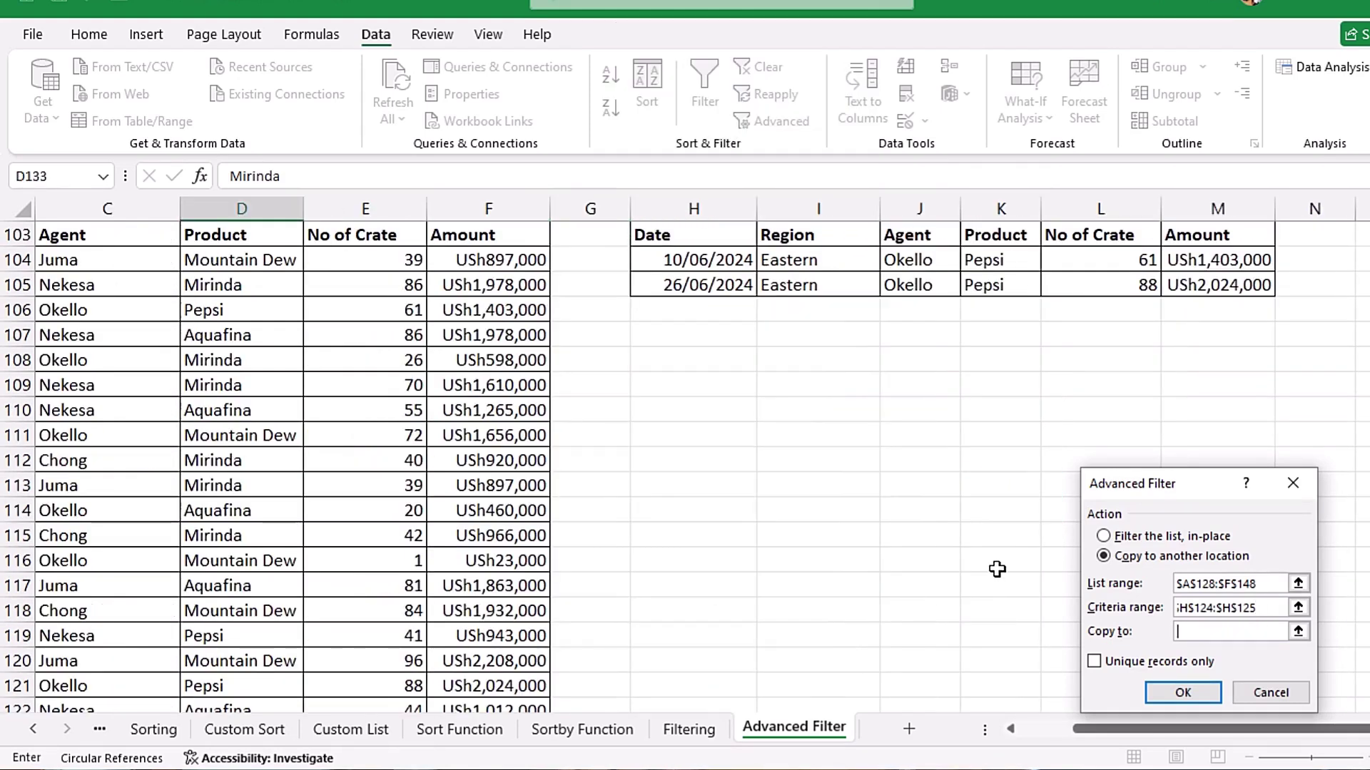
scroll(997, 569, "down", 1)
scroll(996, 569, "down", 7)
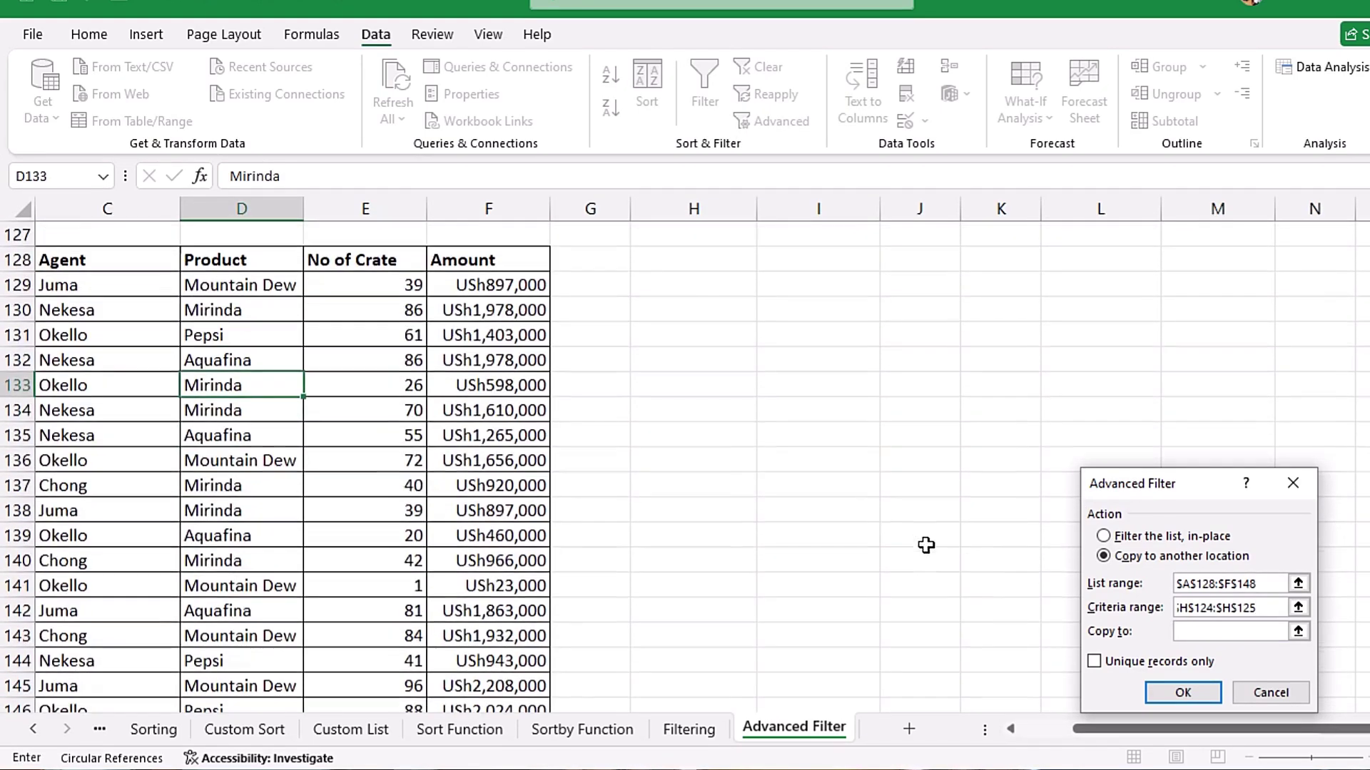
left_click(681, 264)
left_click(1183, 692)
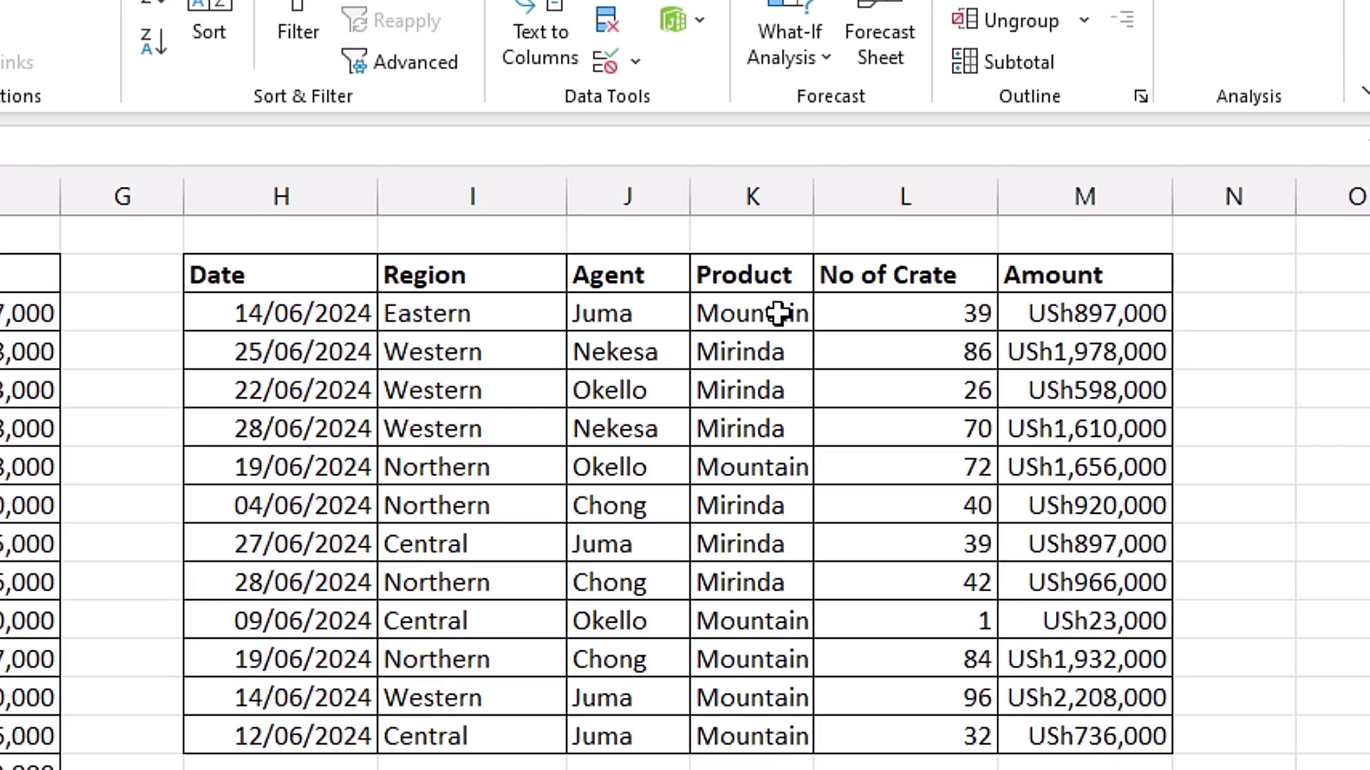
Step: Check the Product column of the rows extracted from the sixth sales table
left_click_drag(778, 313, 764, 728)
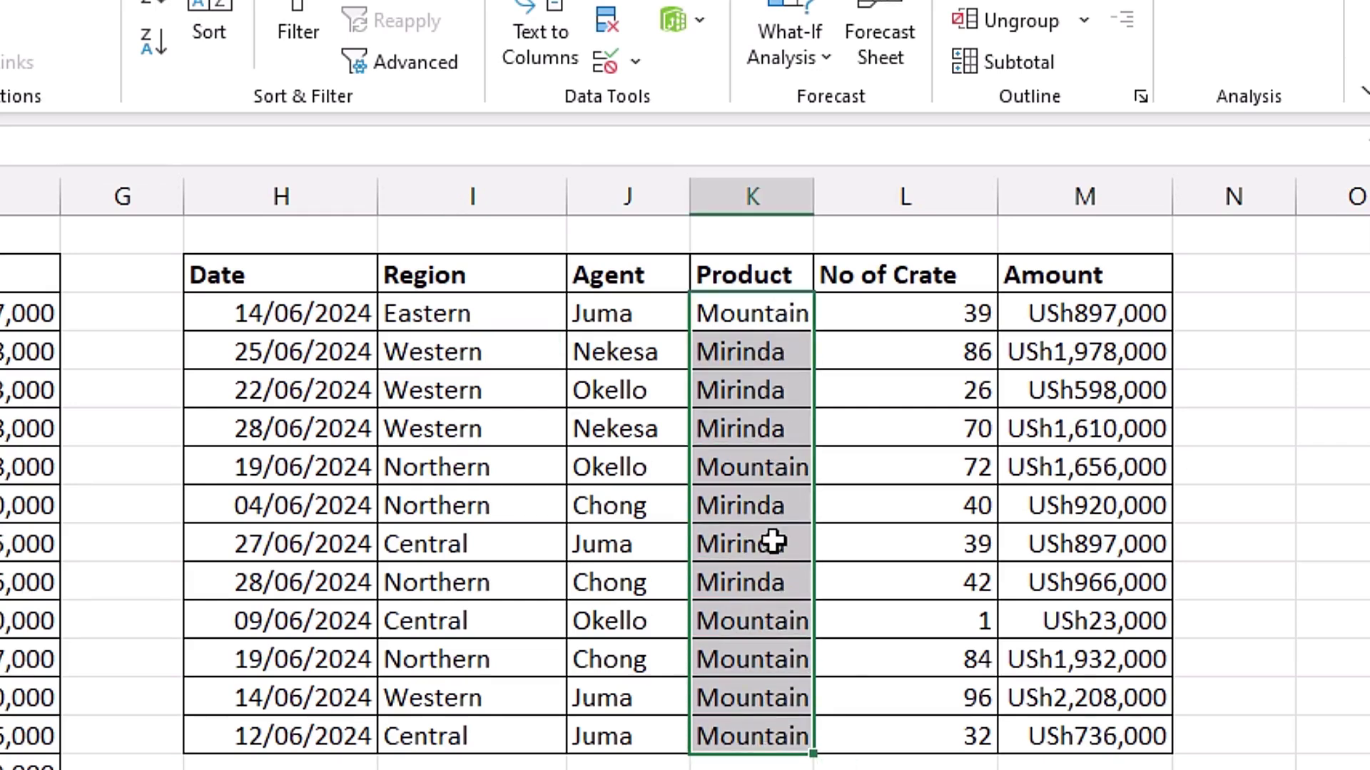
scroll(774, 542, "up", 2)
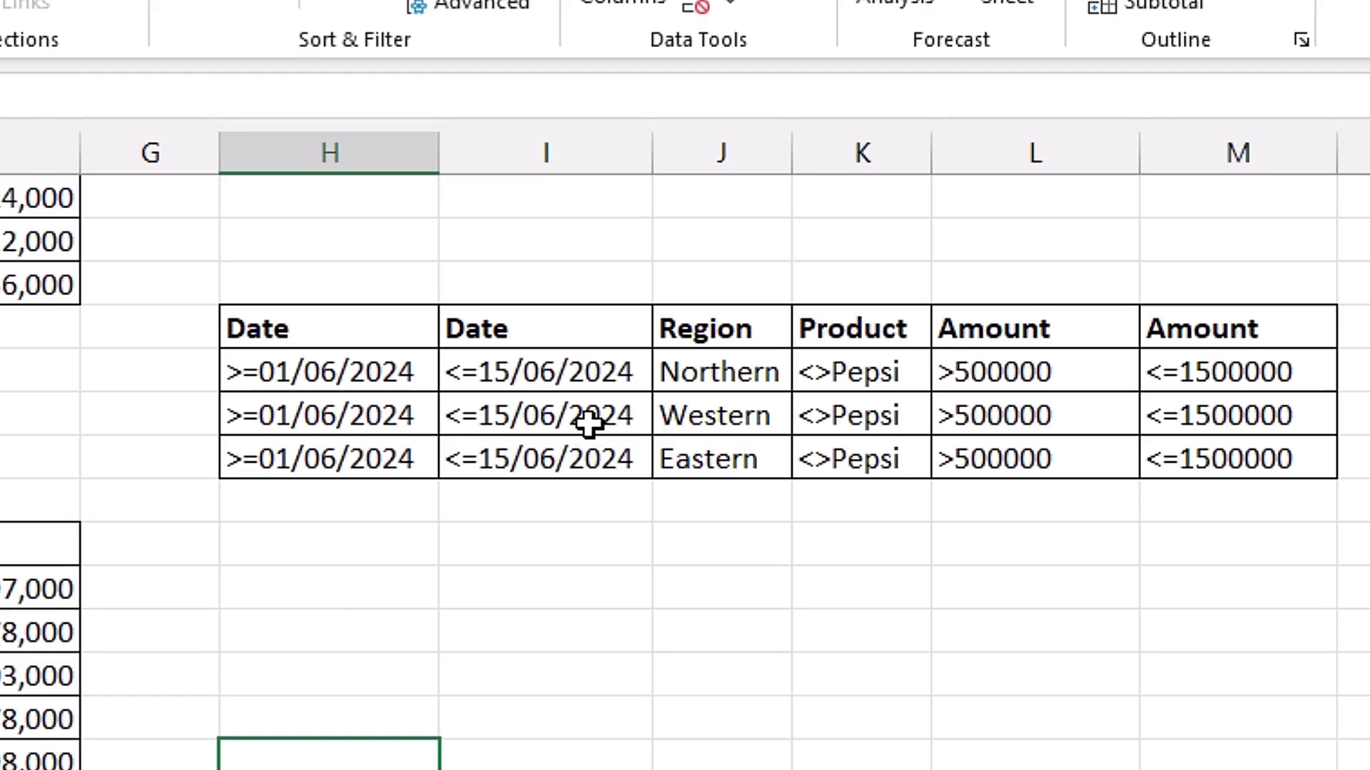
Step: Examine the Product and Region conditions in the criteria block H149:M152 for the last sales table
key("Up")
key("Up")
key("Up")
key("Up")
key("Up")
key("Up")
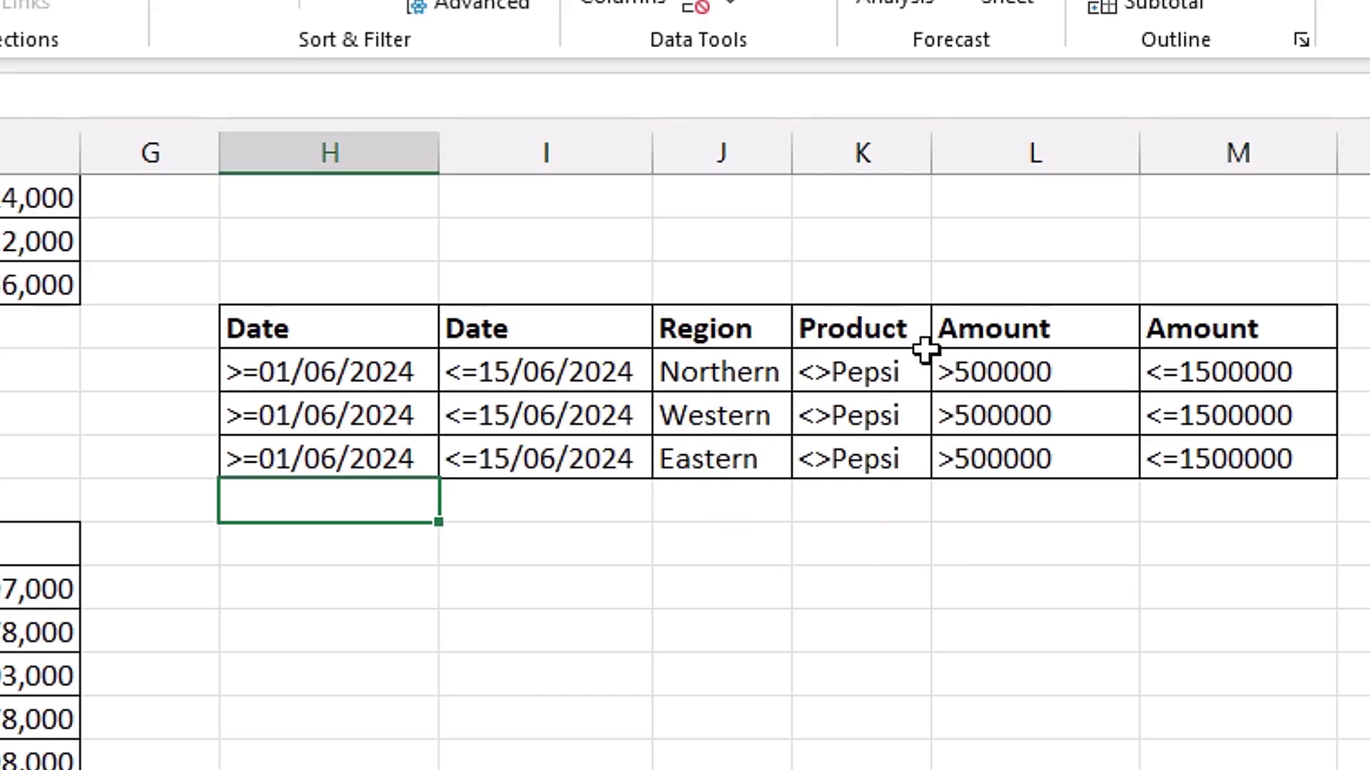
left_click(880, 373)
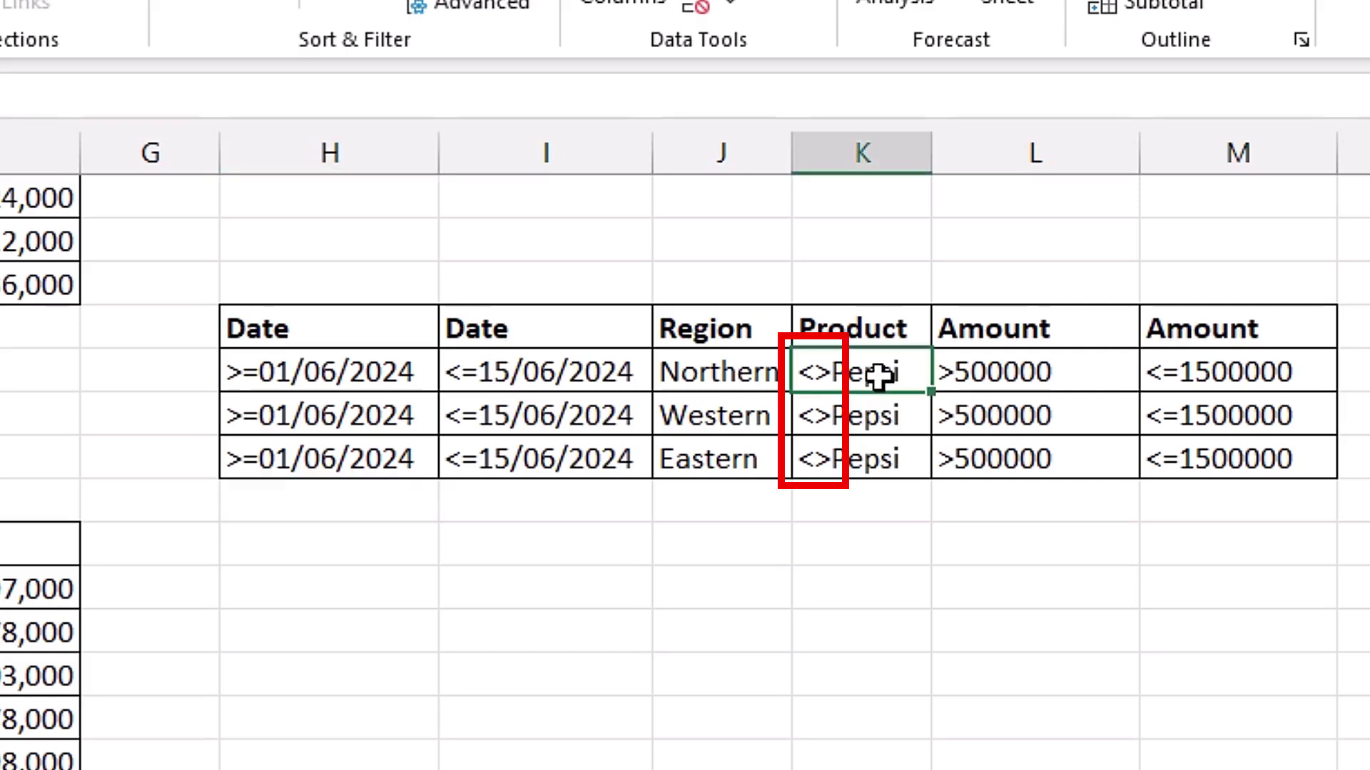
left_click(896, 601)
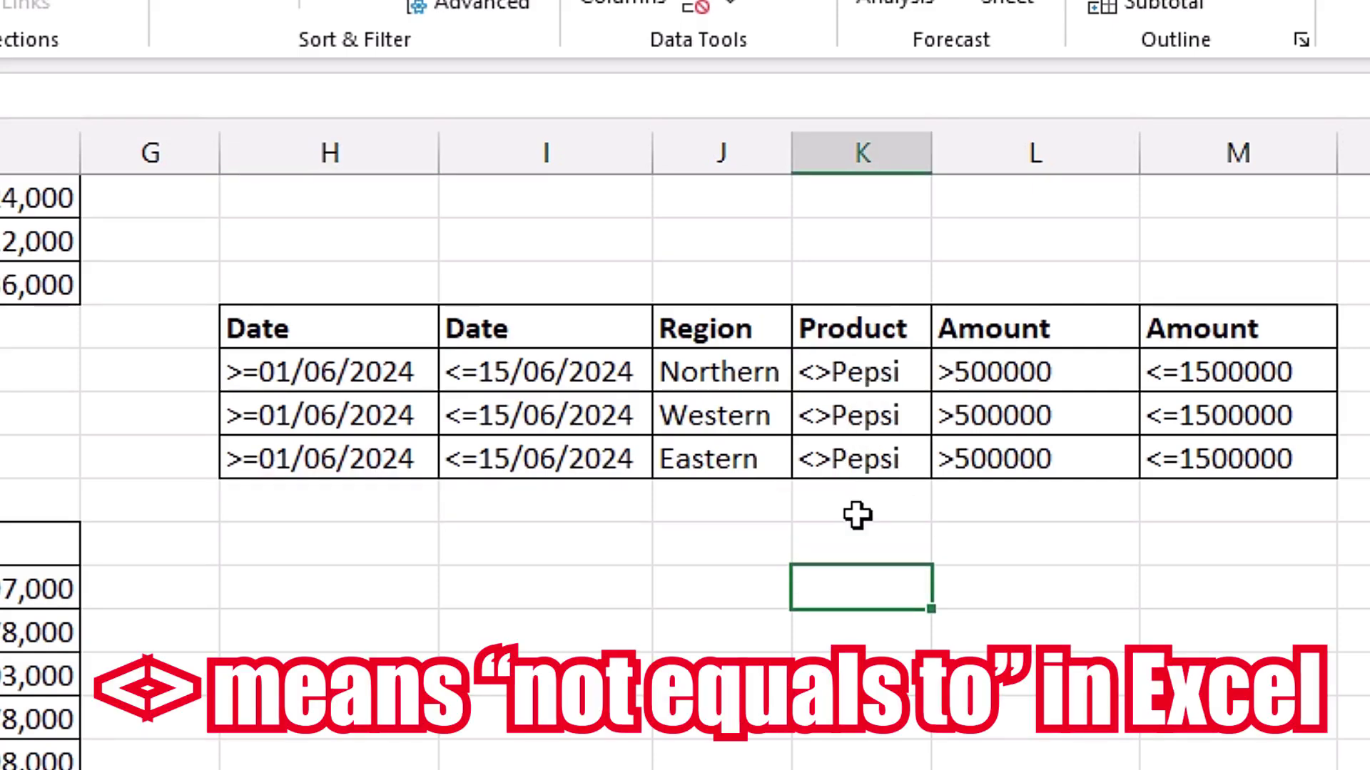
left_click(849, 380)
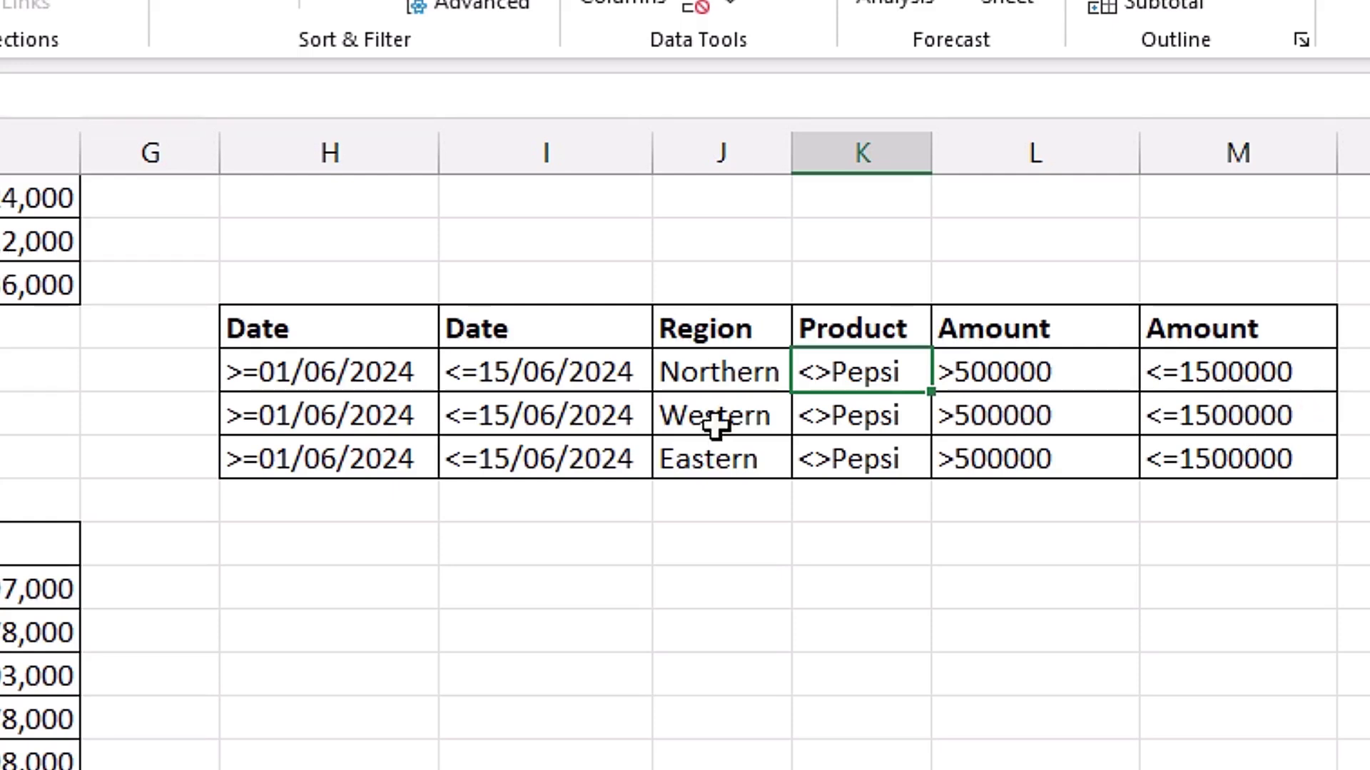
left_click_drag(725, 379, 706, 451)
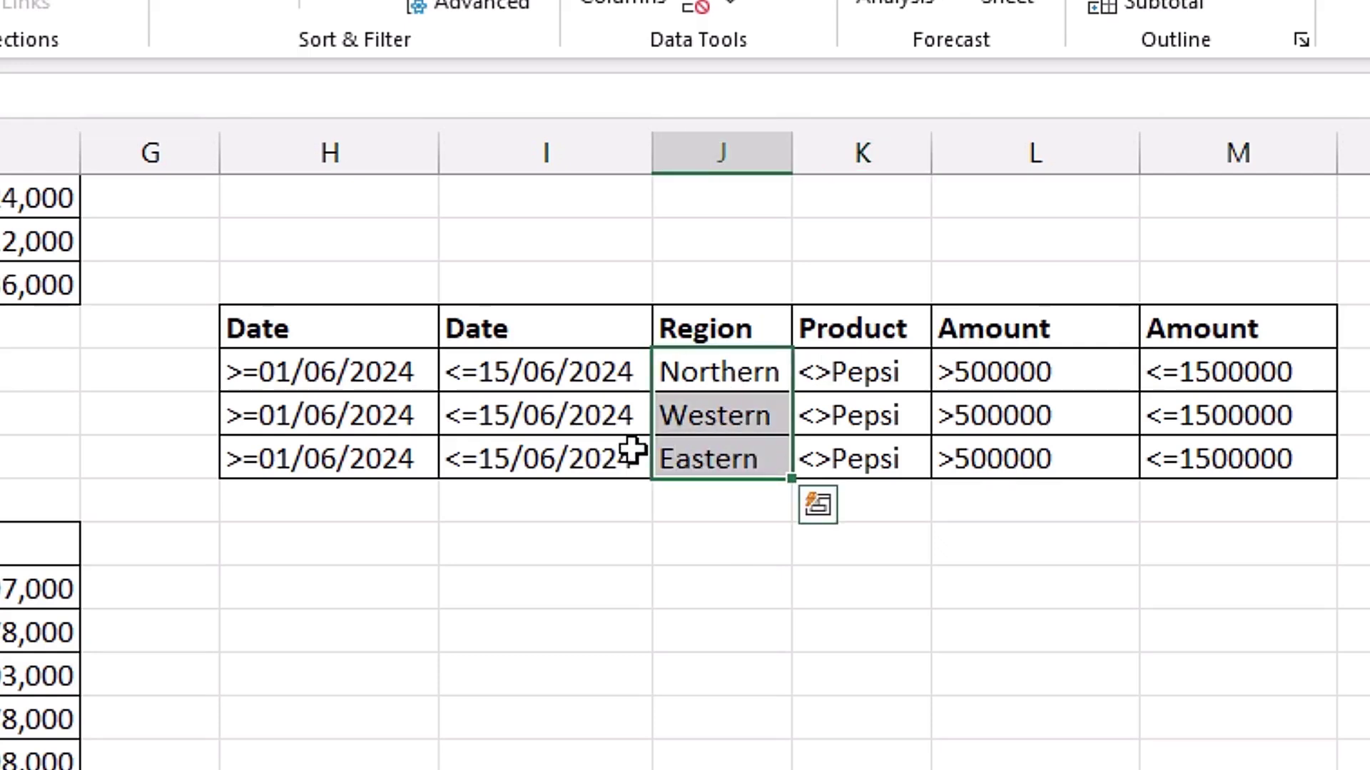
Step: Examine the start and end date conditions in the criteria block H173:M176 beside the last sales table
mouse_move(275, 408)
left_mouse_down()
mouse_move(542, 425)
mouse_move(550, 480)
mouse_move(548, 460)
left_mouse_up()
left_click_drag(283, 371, 523, 371)
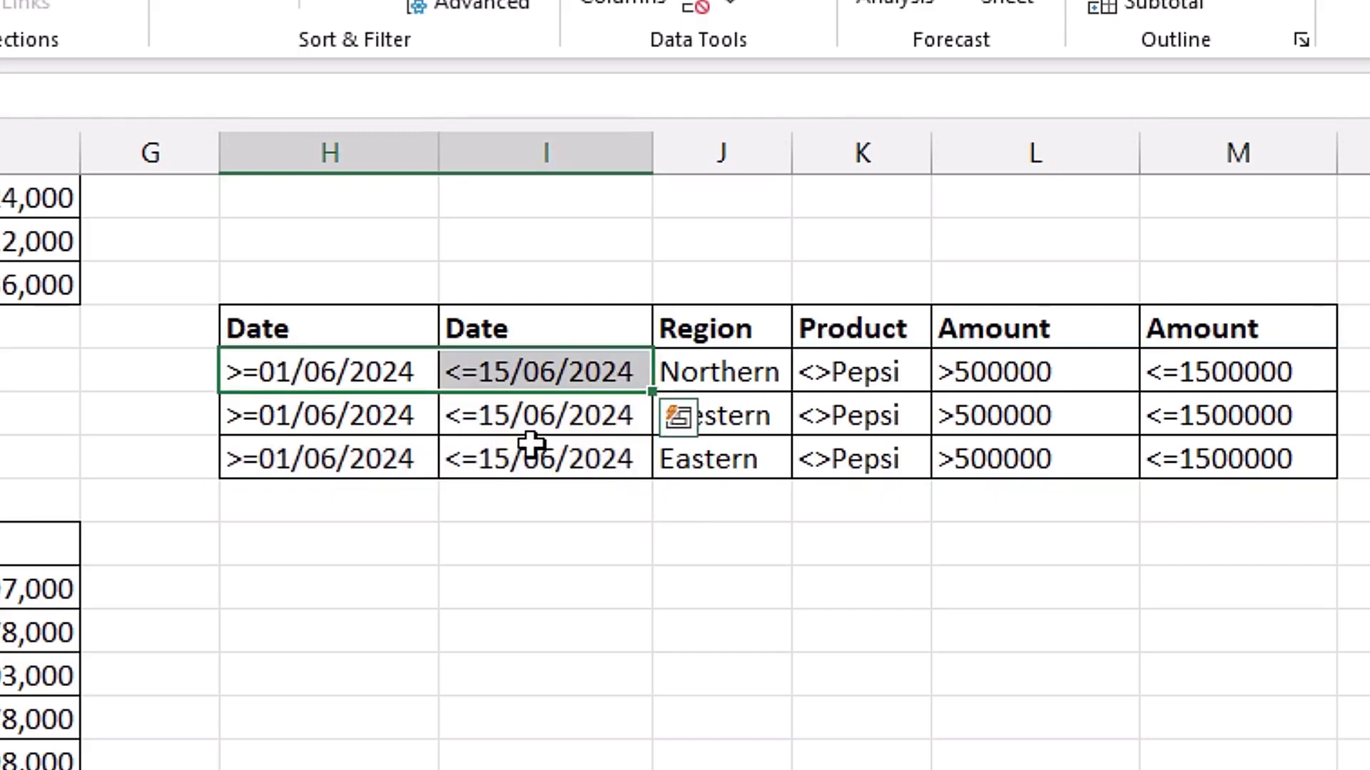
left_click(551, 575)
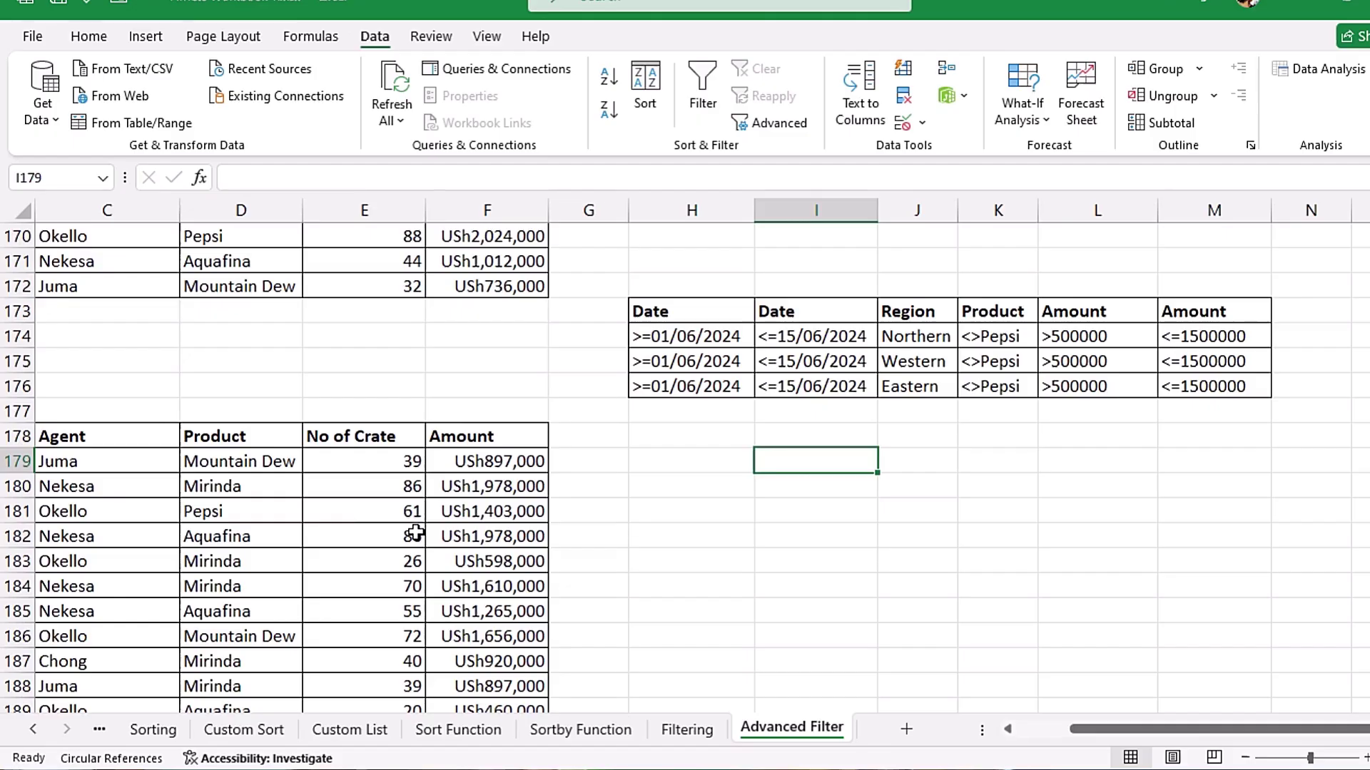
Step: Start an Advanced Filter from the sales table beginning at row 178 and choose to copy the results to another location
left_click(411, 535)
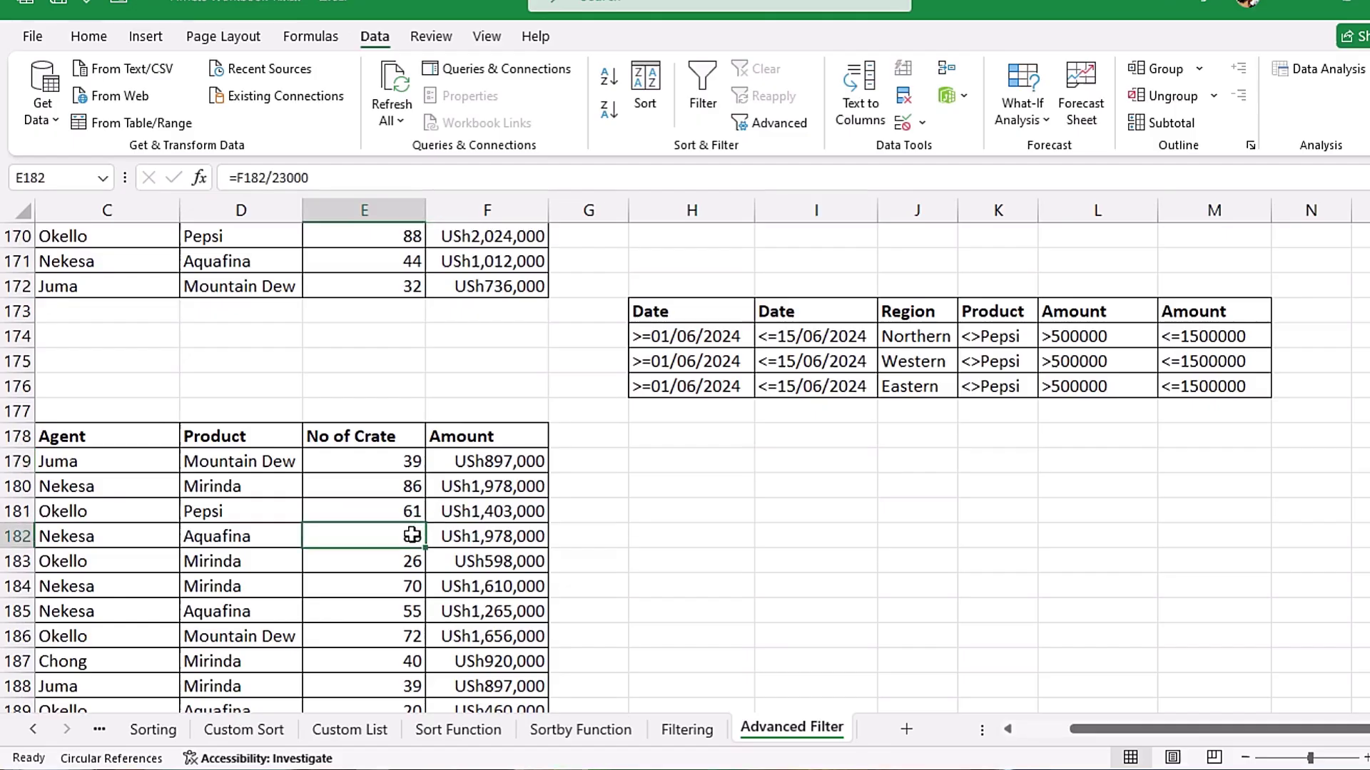
key("alt")
key("a")
key("q")
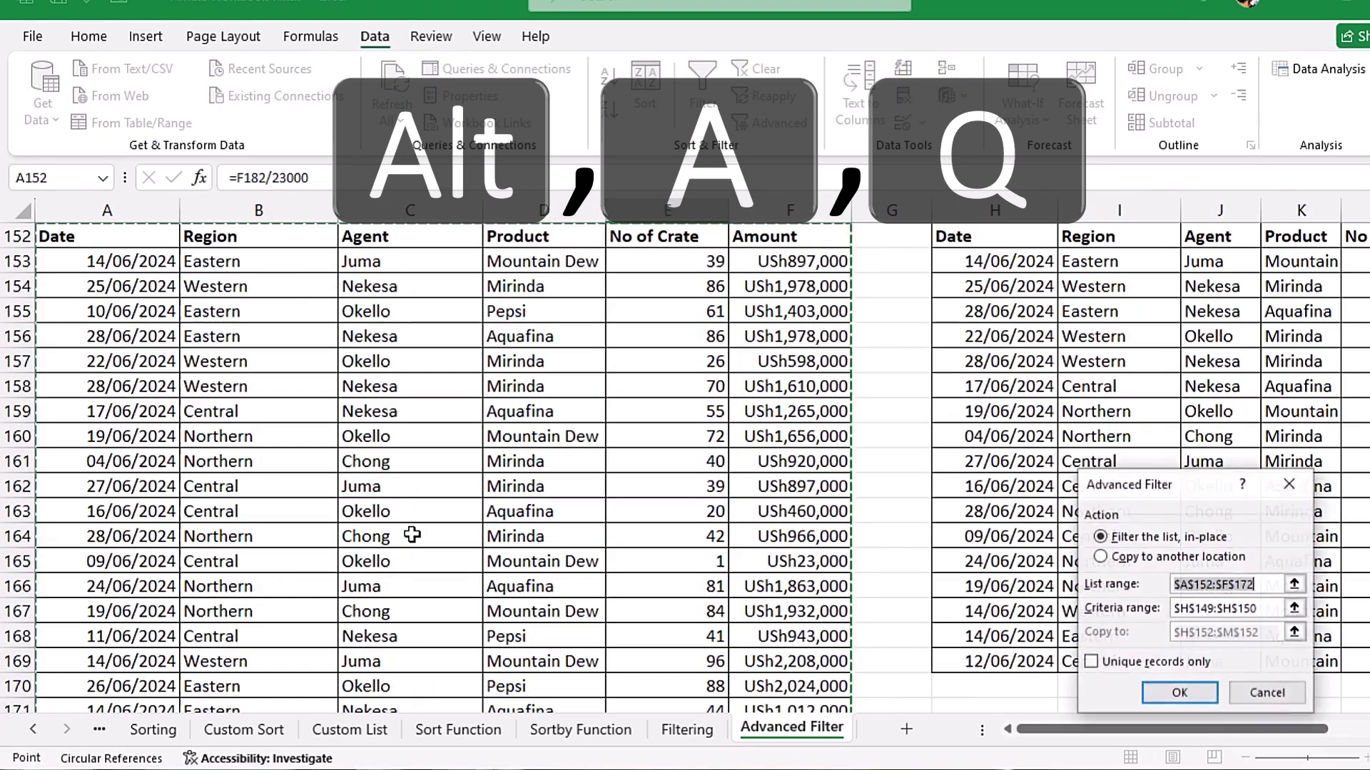
left_click(1101, 557)
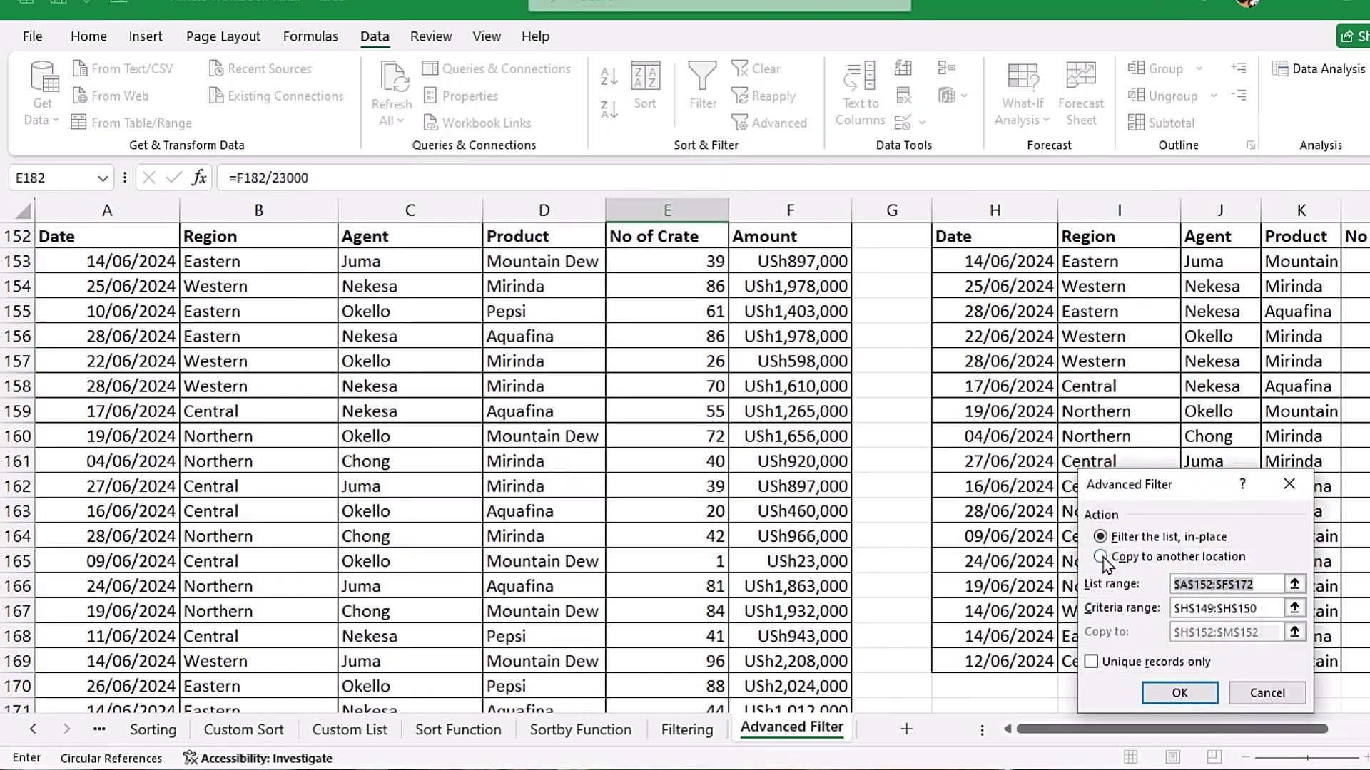
Step: Replace the list range with the whole last sales table, A178:F198
key("Tab")
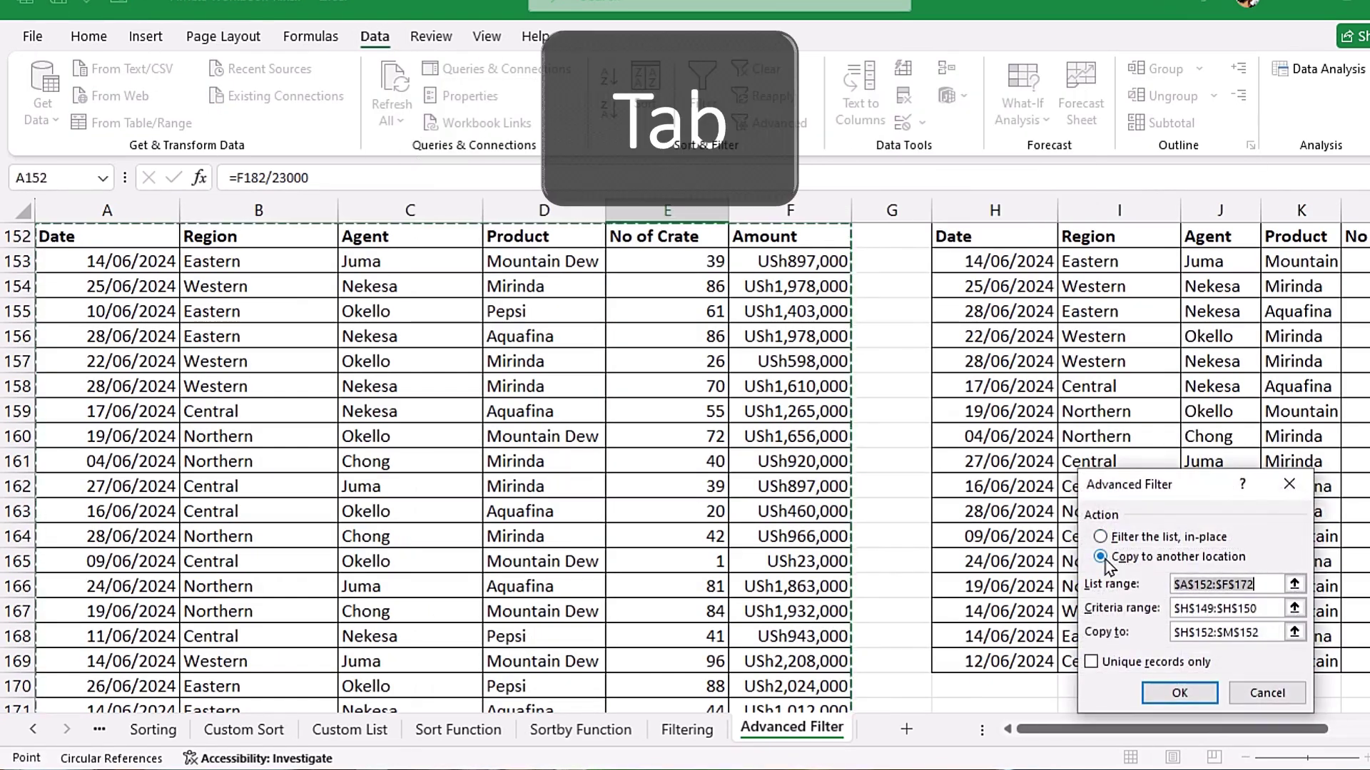
key("Delete")
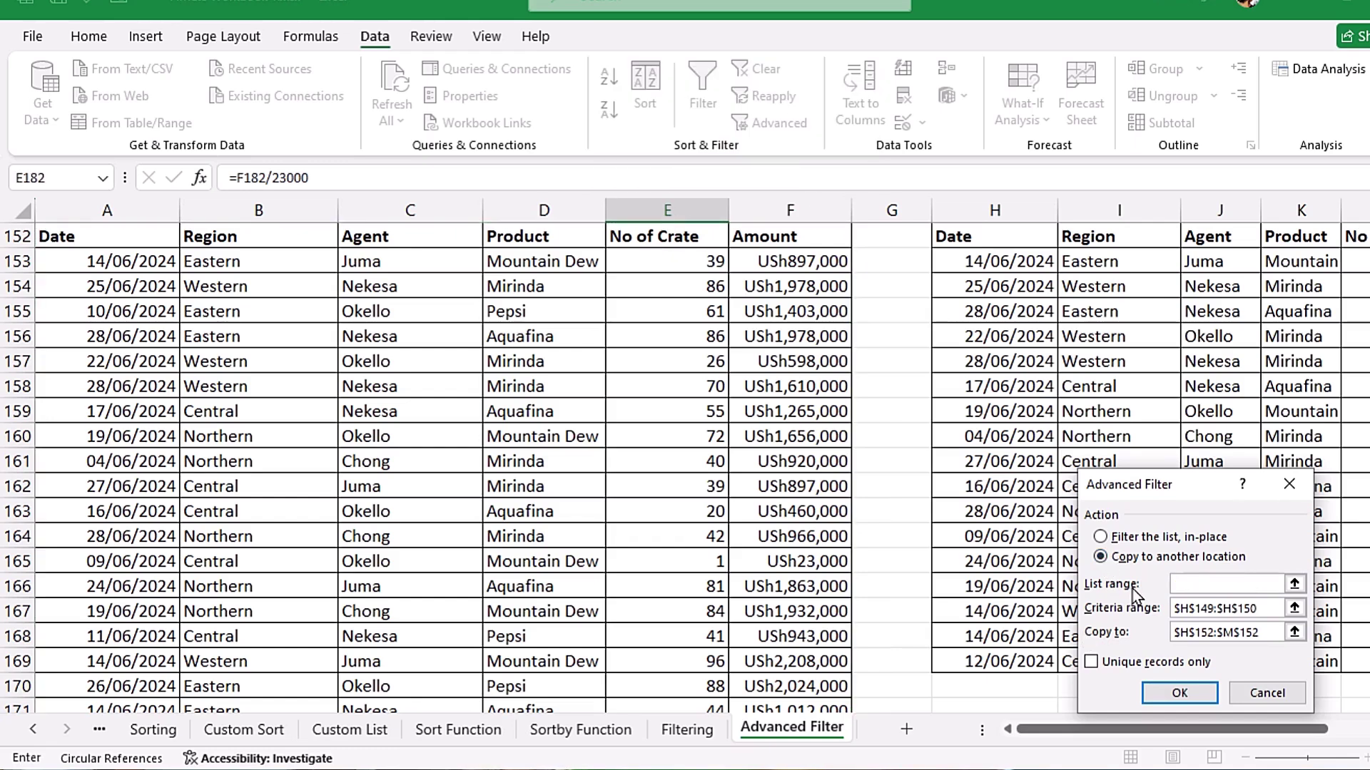
scroll(872, 413, "down", 7)
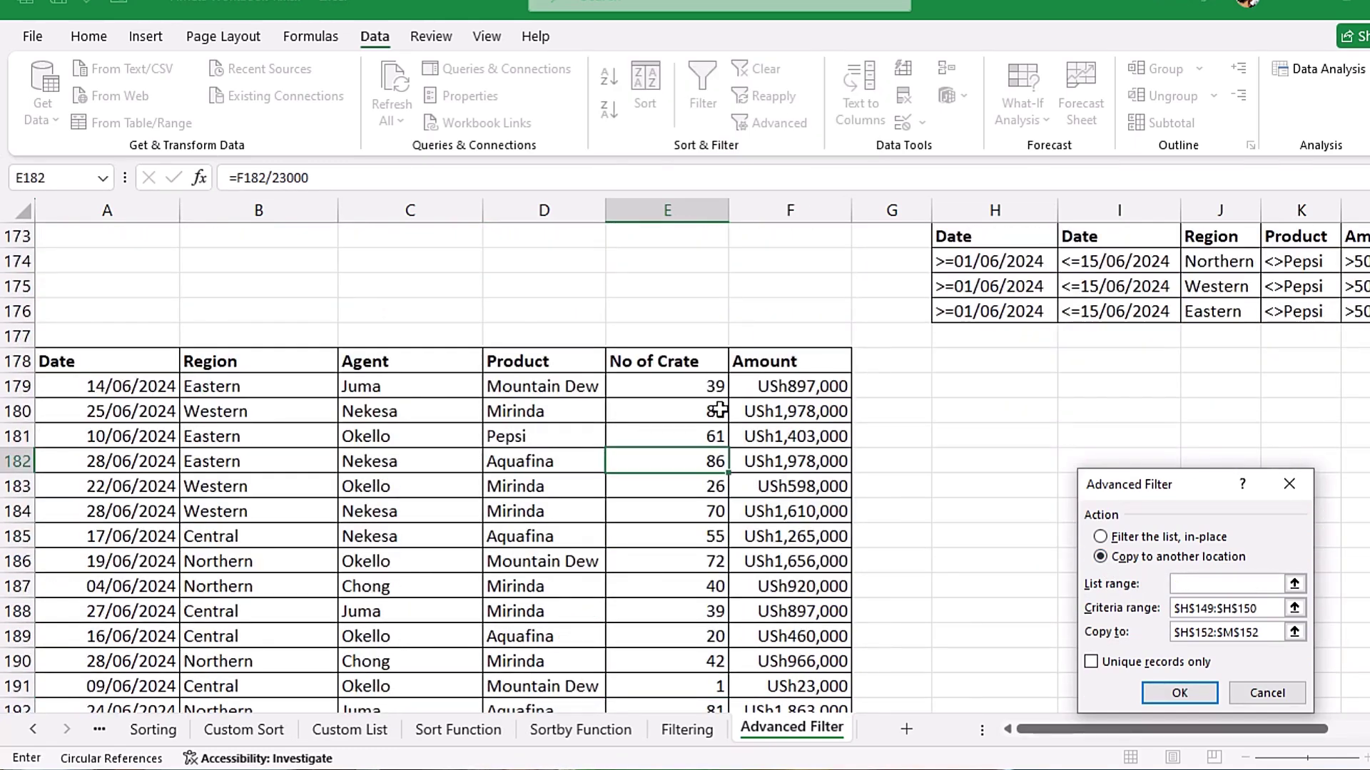
left_click(121, 364)
key("ctrl+shift+Down")
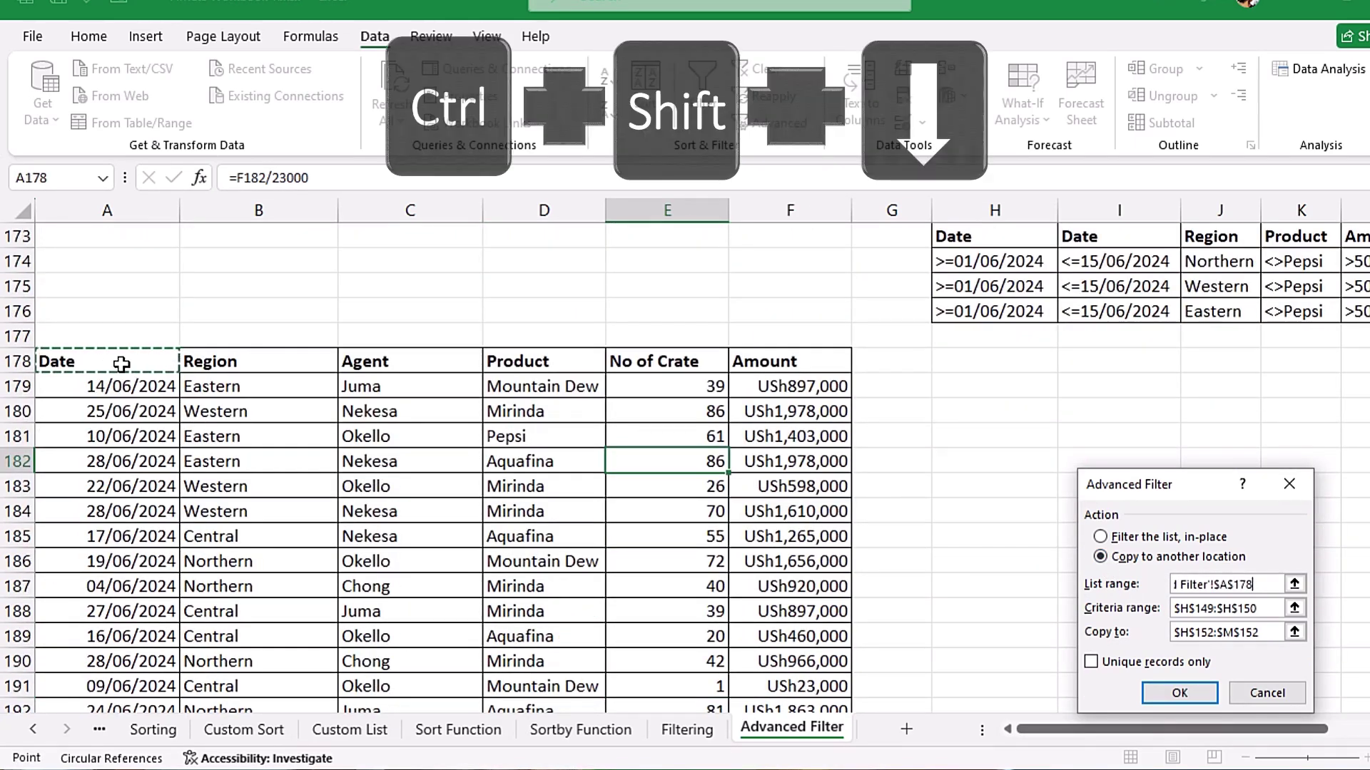
key("ctrl+shift+Right")
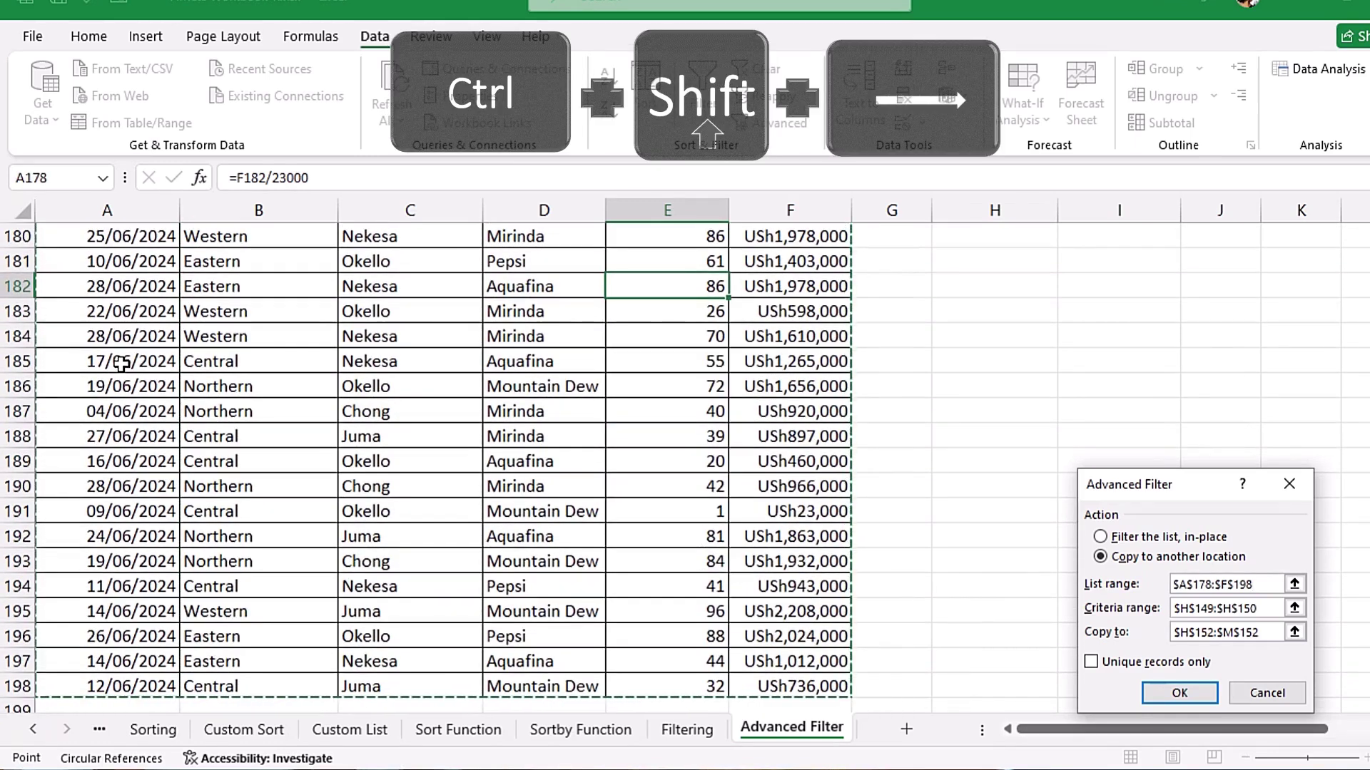
Step: Replace the criteria range with the combined date, region, product and amount conditions in H173:M176
key("Tab")
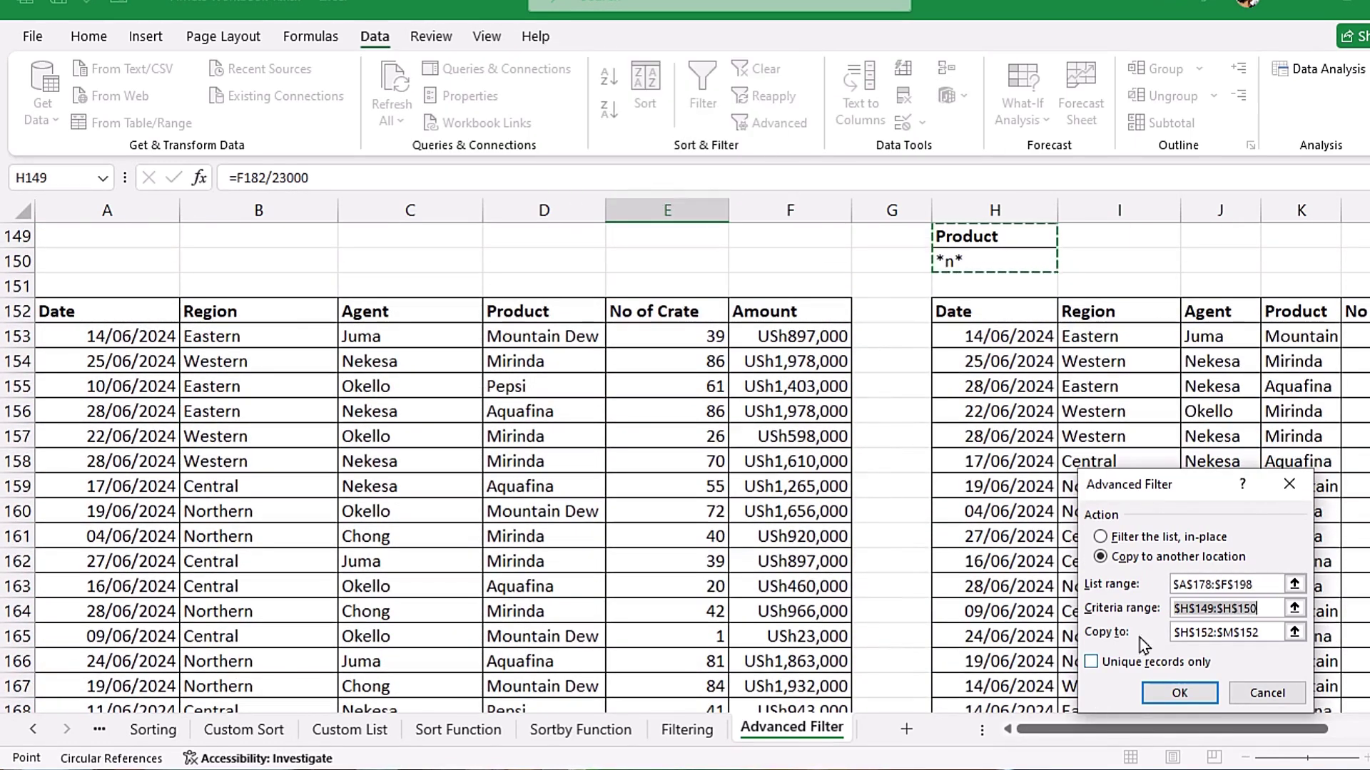
key("Delete")
scroll(884, 384, "down", 7)
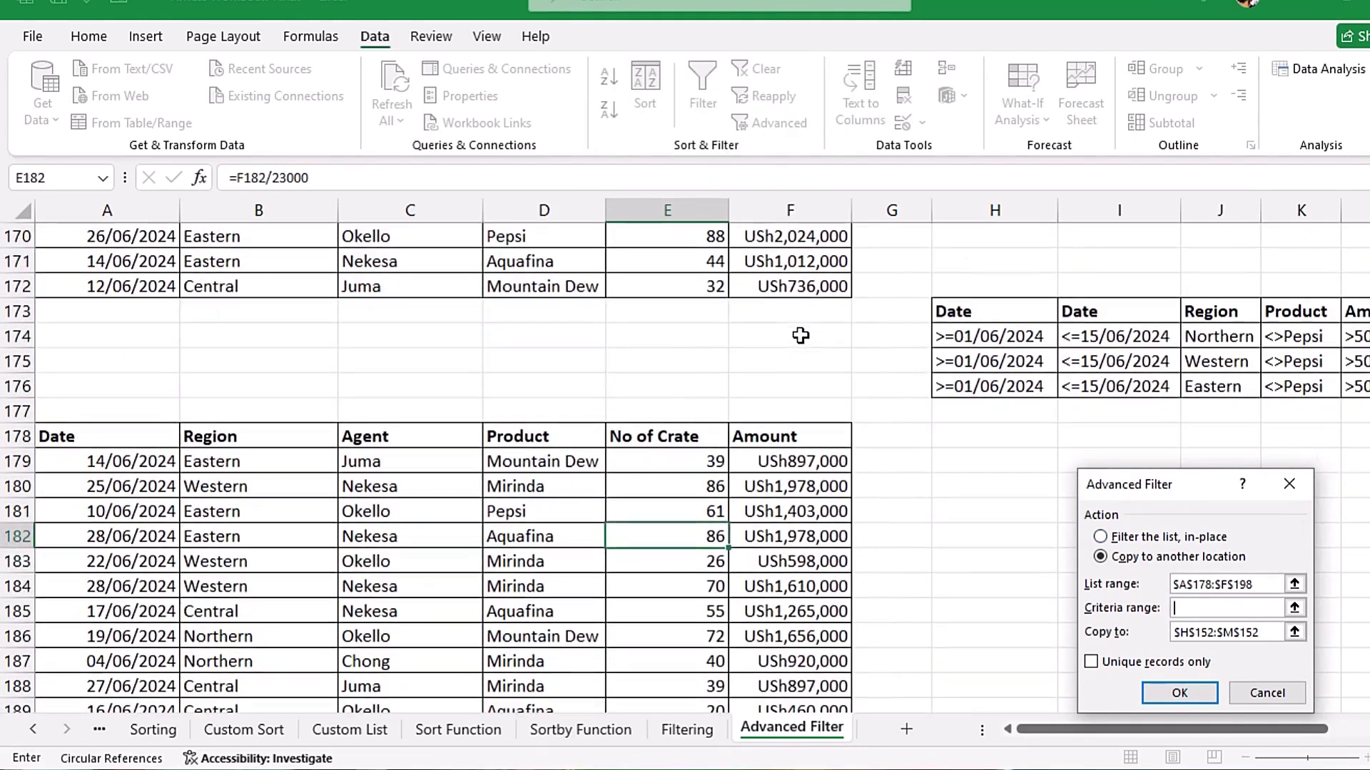
left_click_drag(991, 311, 1223, 385)
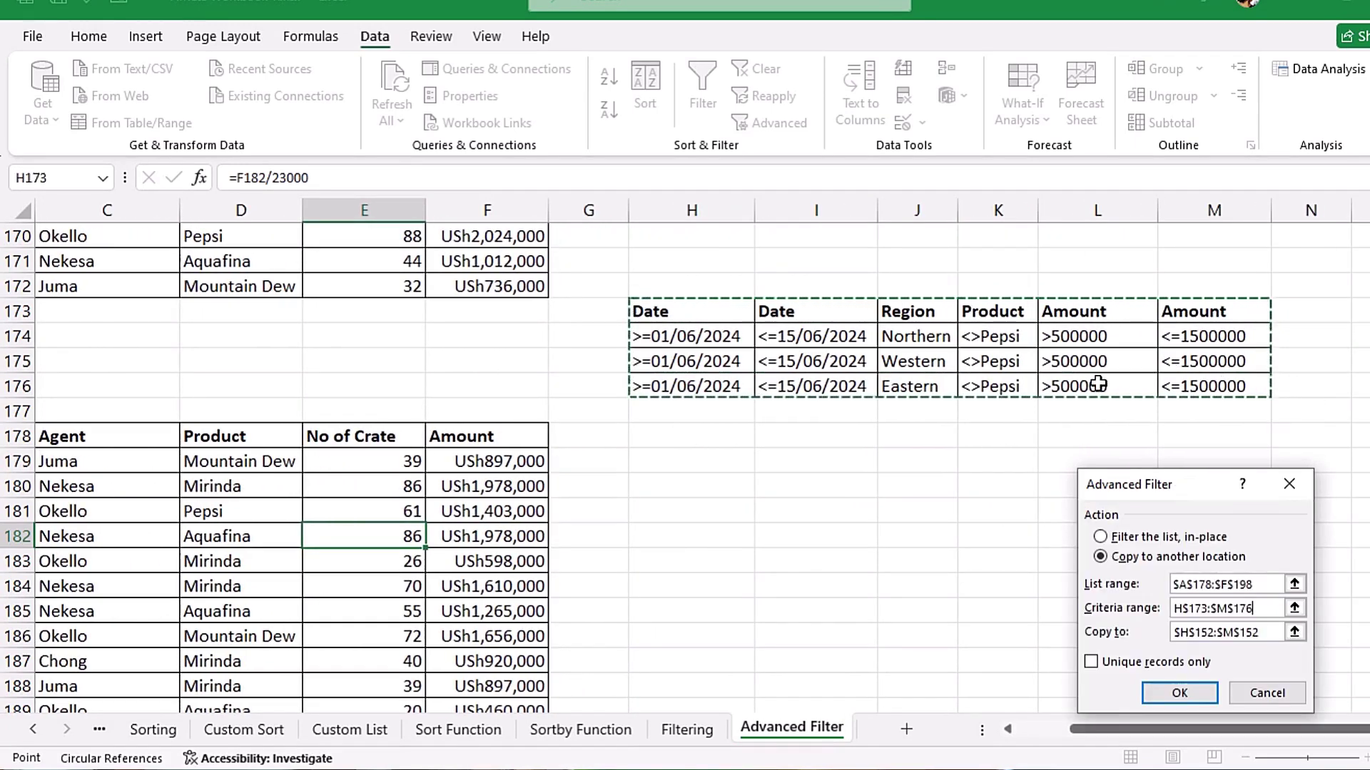
Step: Replace the copy destination with cell H178 and run the Advanced Filter on the last sales table
key("Tab")
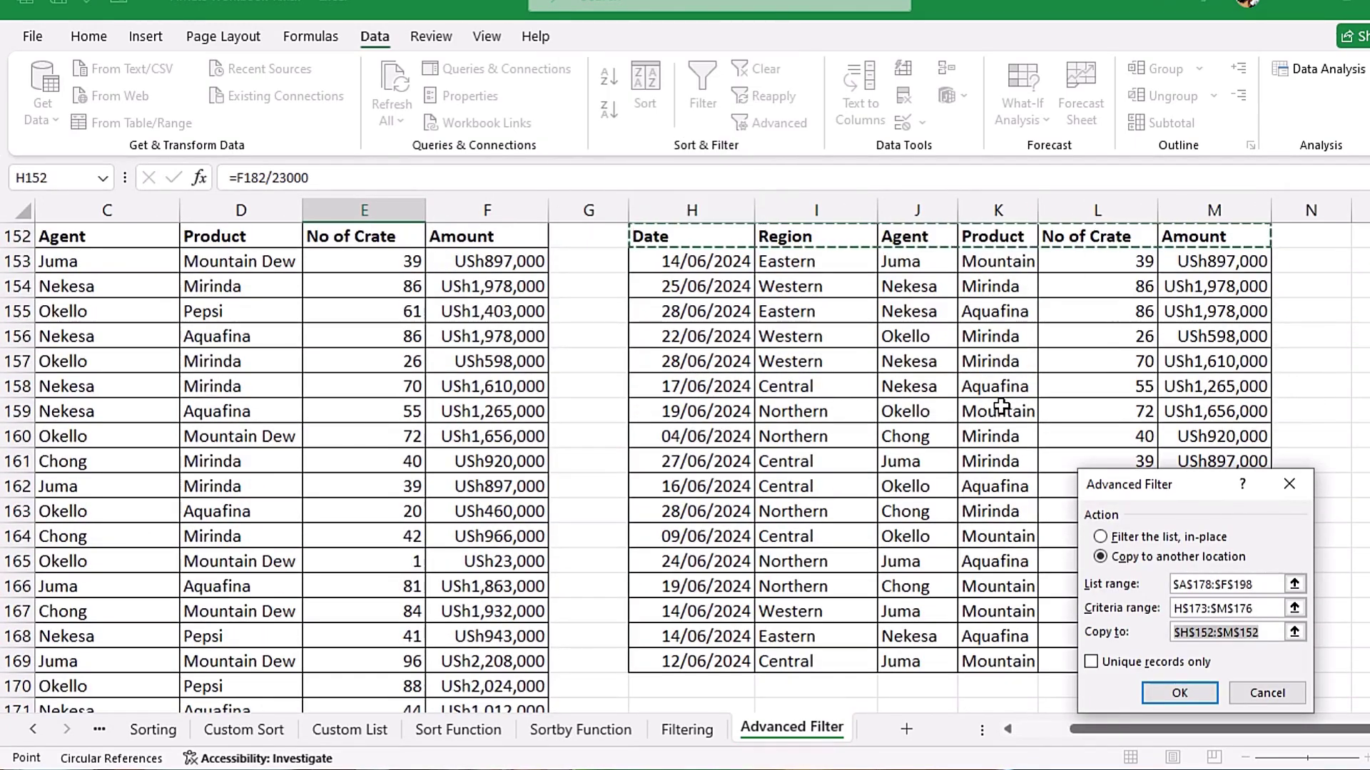
key("Delete")
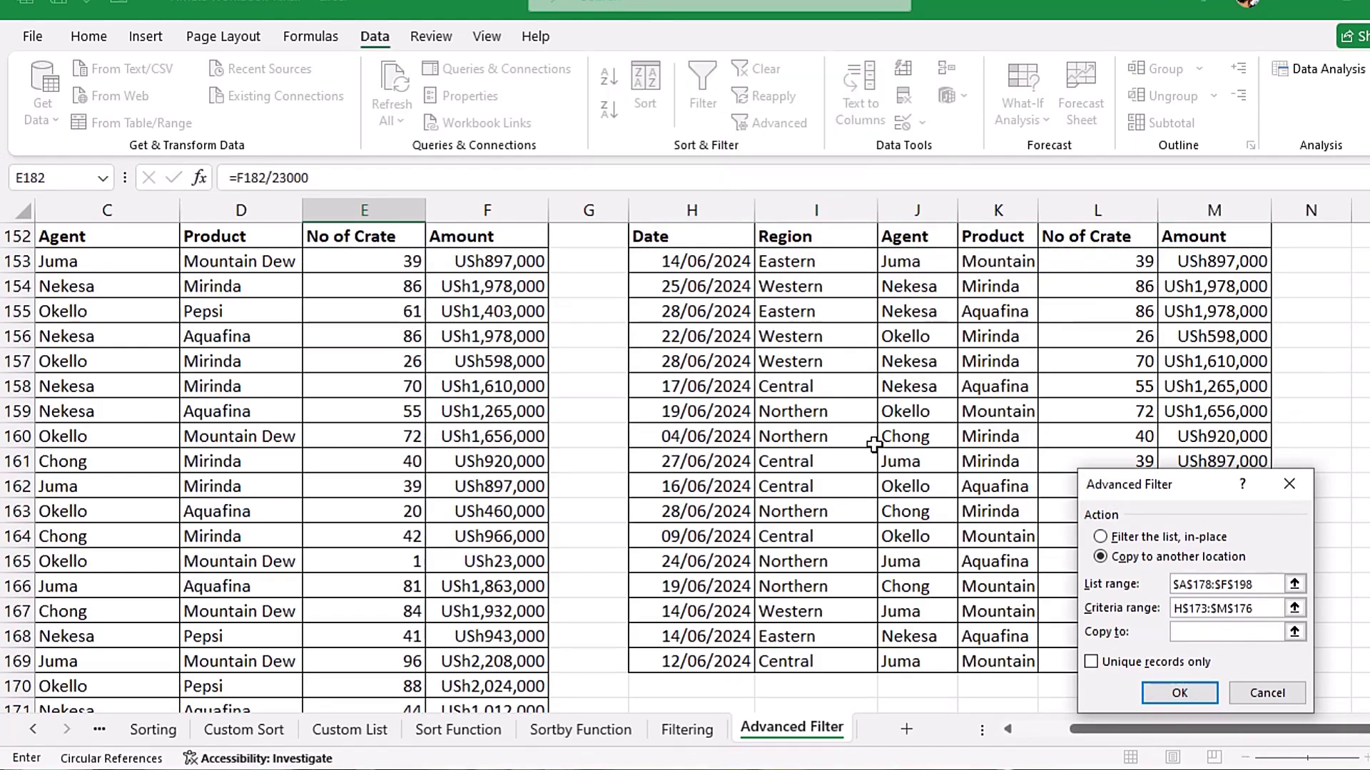
scroll(874, 445, "down", 7)
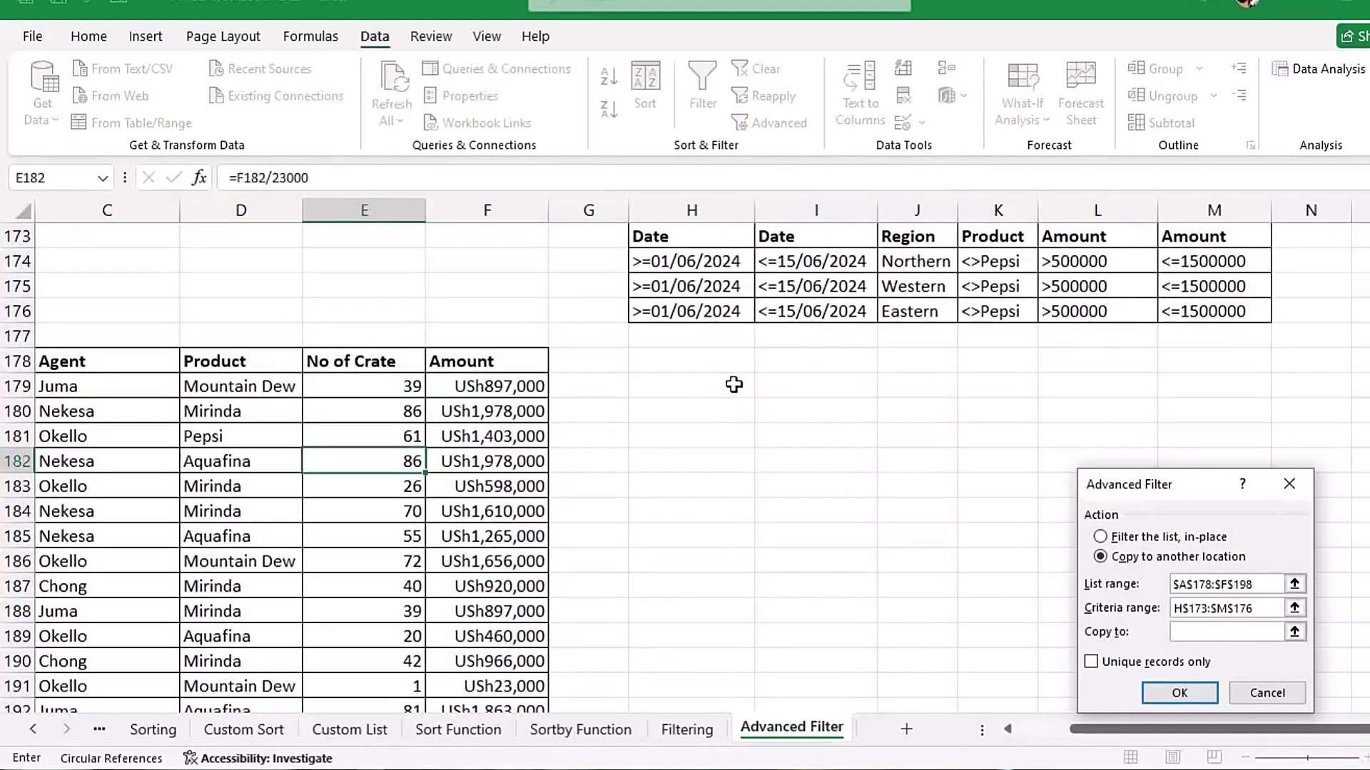
left_click(710, 363)
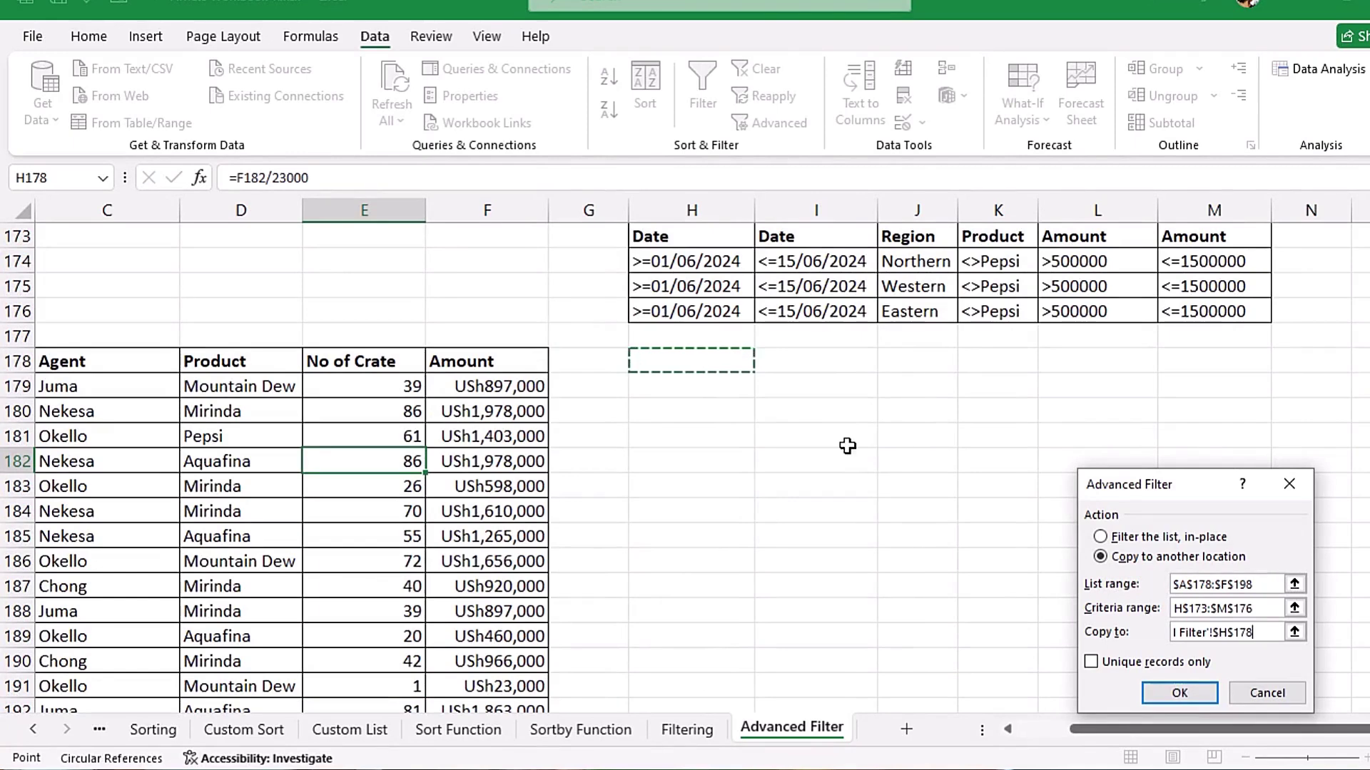
left_click(1190, 698)
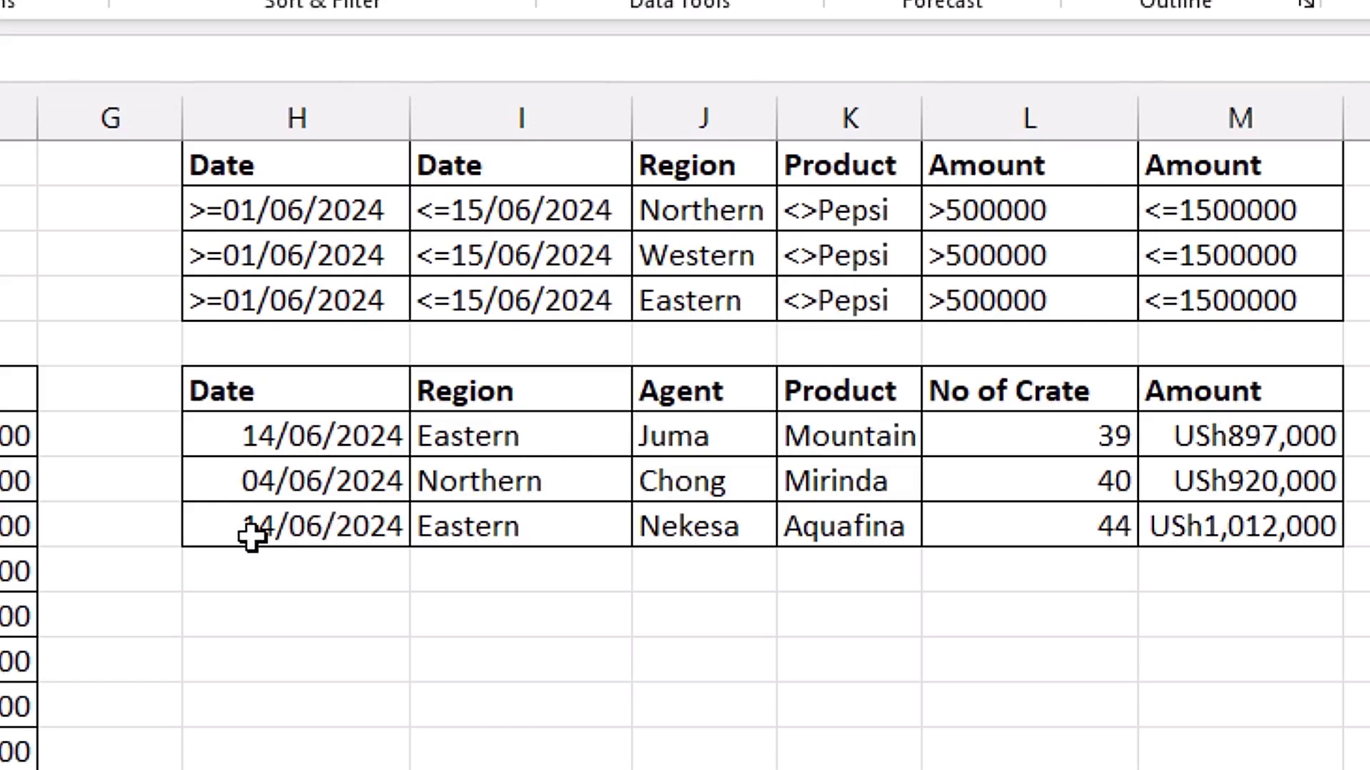
Step: Check the Product and Amount columns of the rows extracted from the last sales table
left_click_drag(849, 436, 848, 571)
left_click_drag(879, 435, 883, 514)
left_click_drag(1270, 439, 1277, 526)
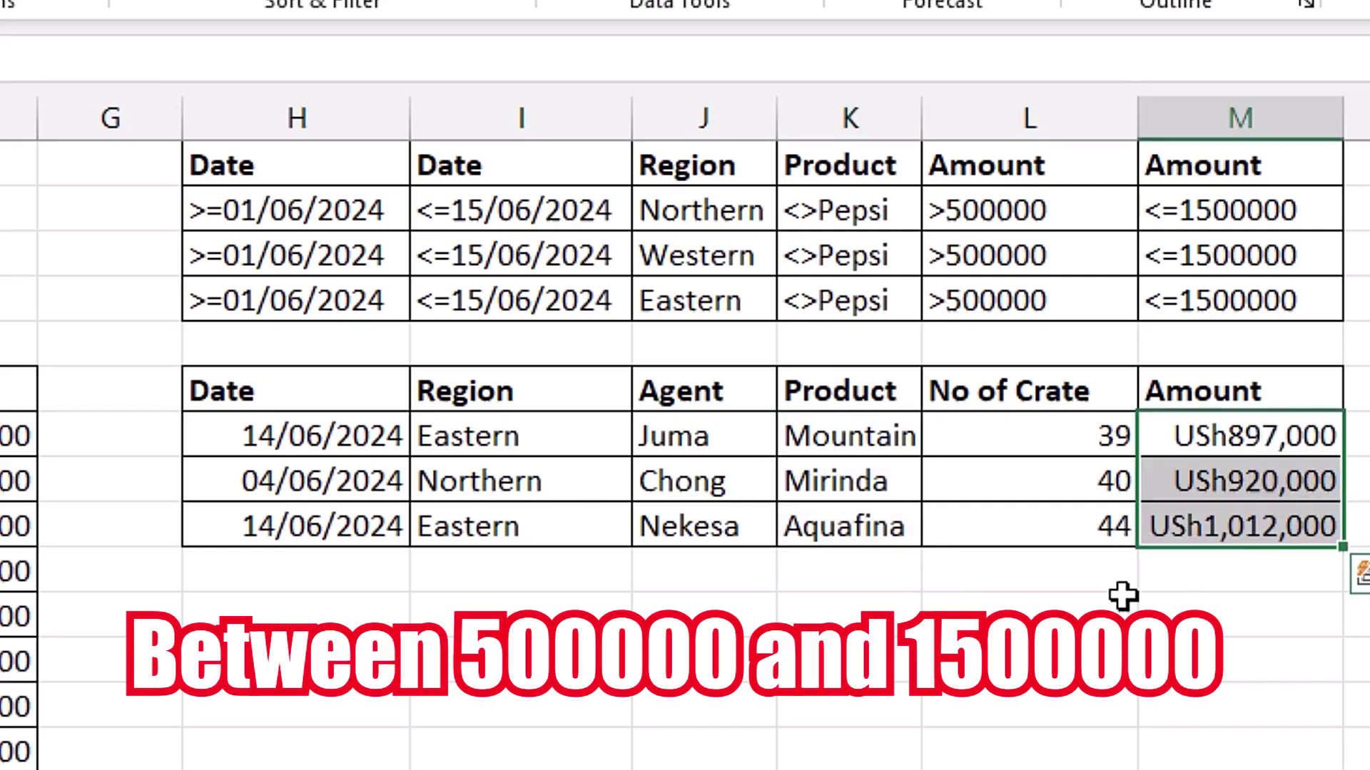
left_click(1211, 581)
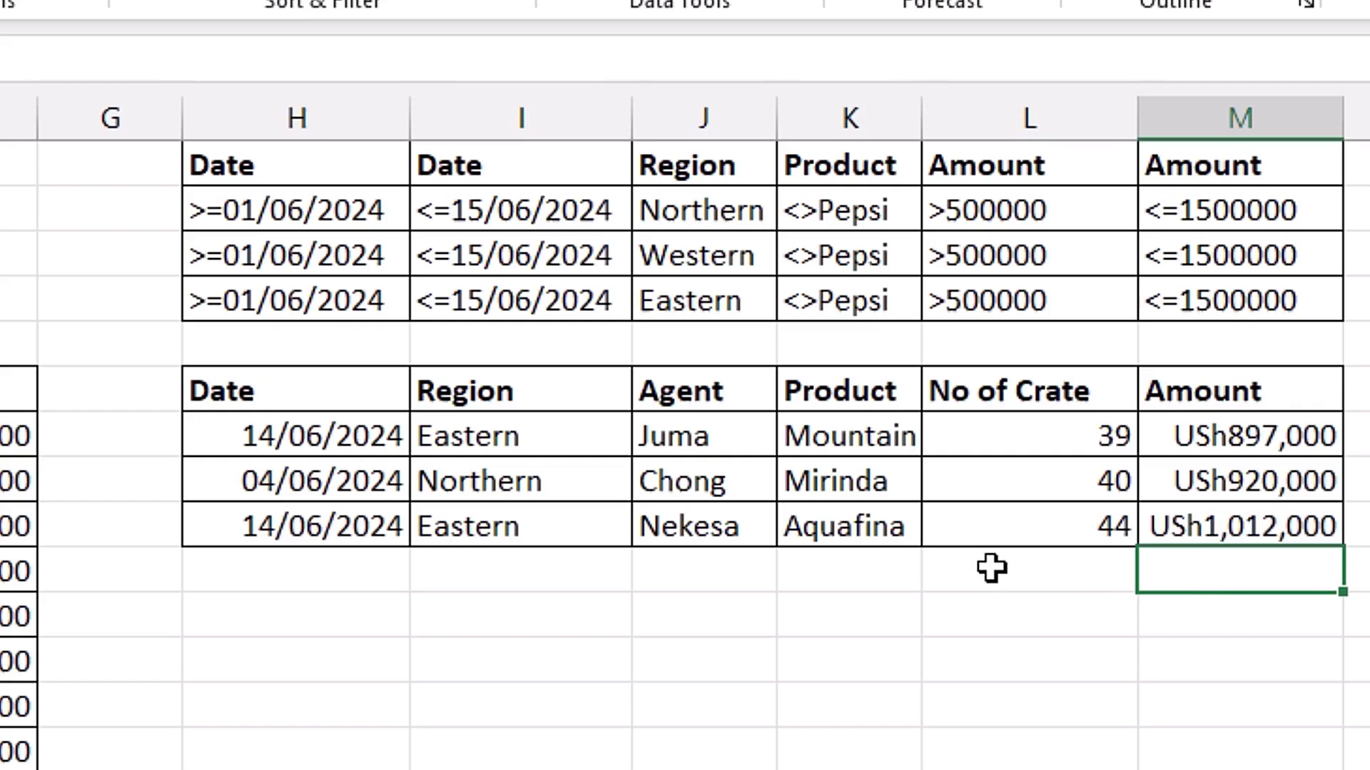
Step: Examine the School Code responses in the Survey Data section below the last sales table
scroll(966, 649, "up", 1)
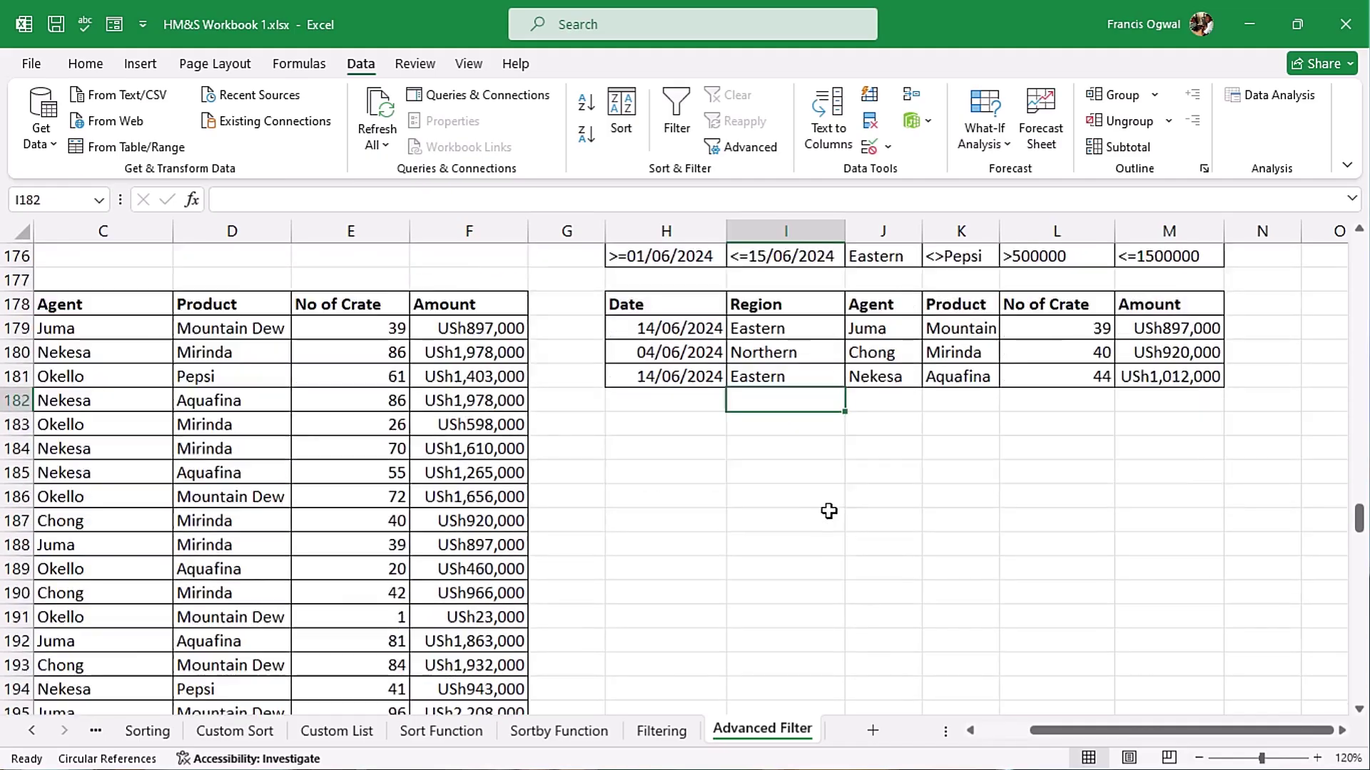
scroll(828, 512, "down", 5)
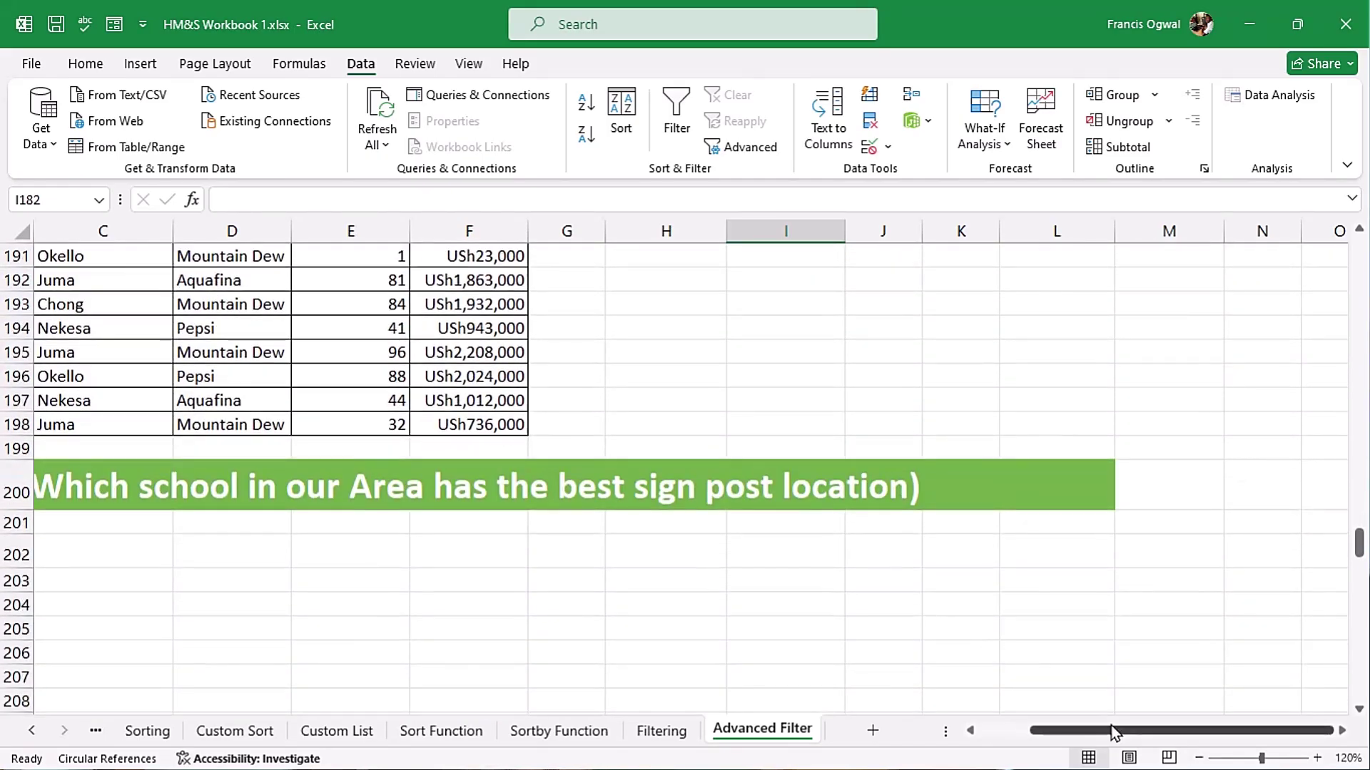
scroll(1115, 732, "left", 2)
scroll(571, 499, "down", 2)
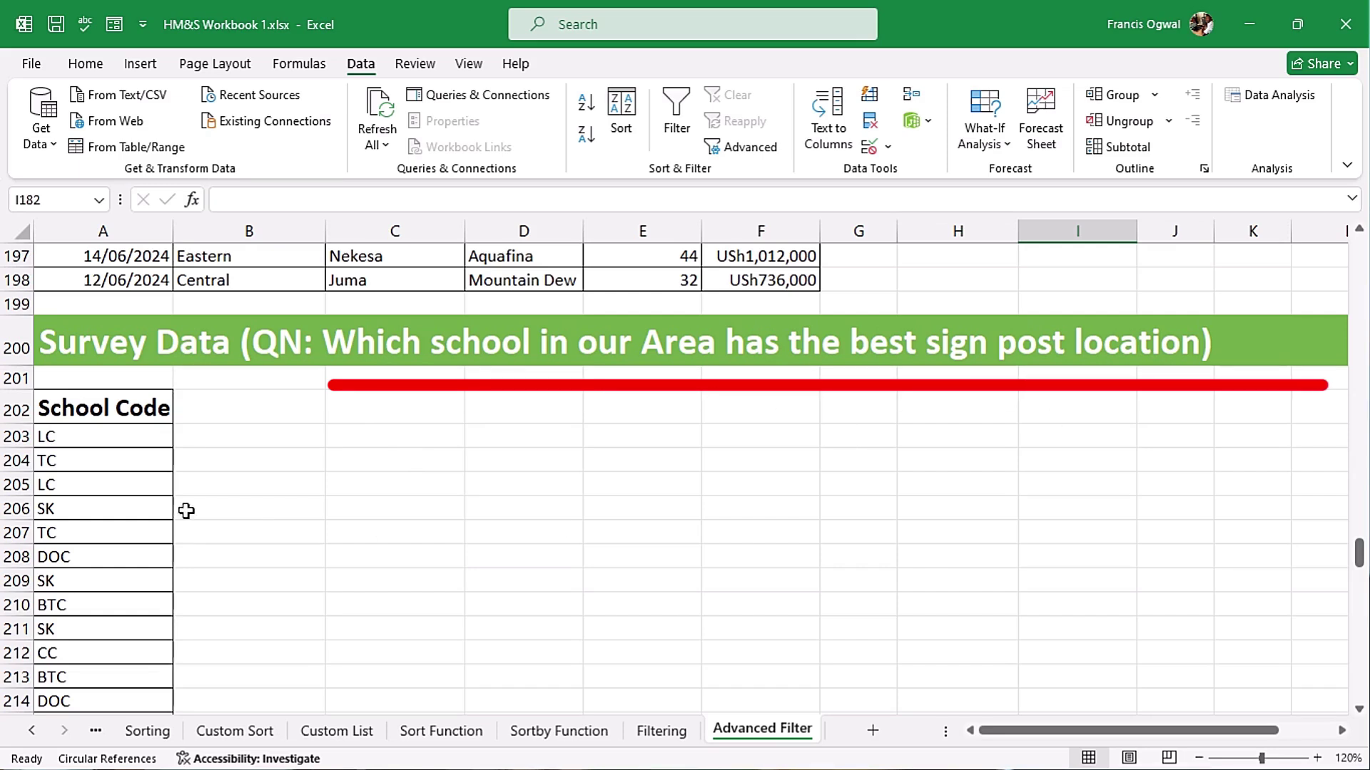
left_click_drag(99, 439, 94, 676)
left_click(95, 536)
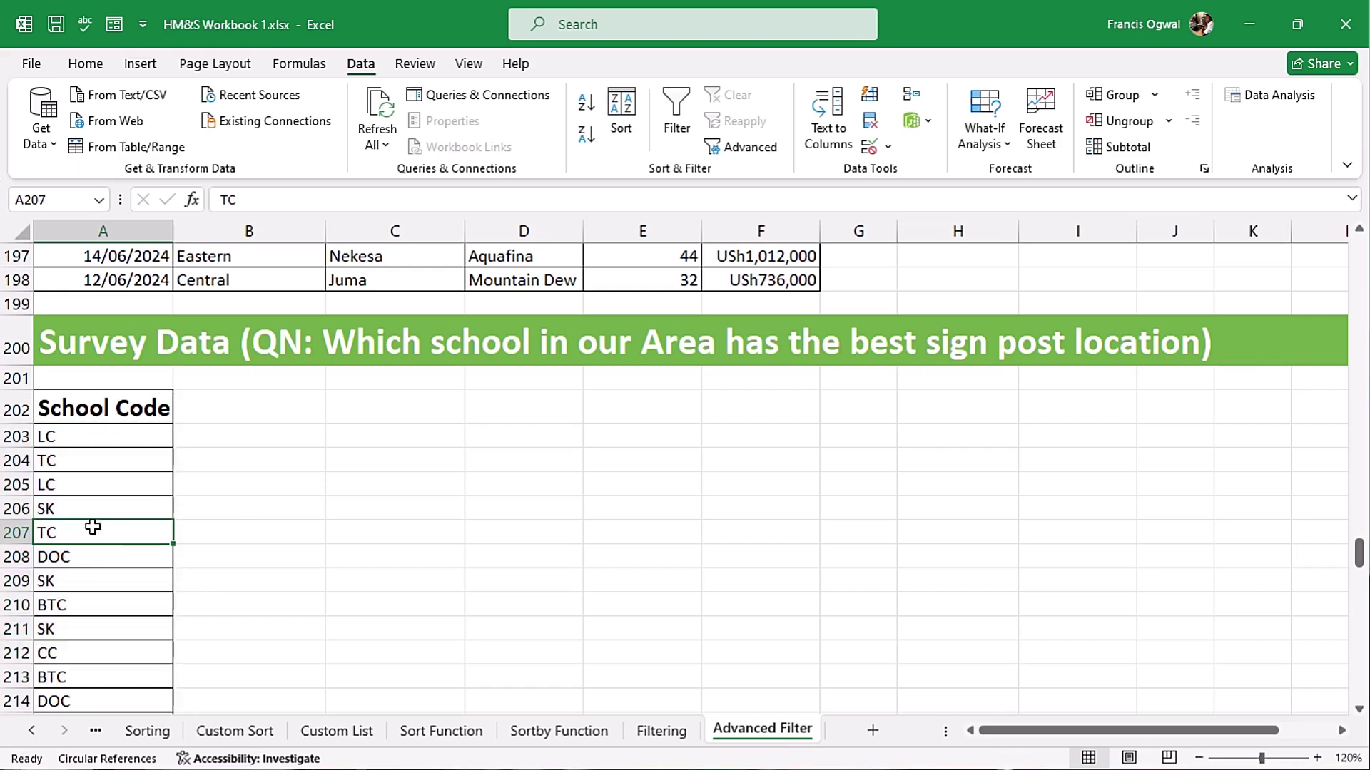
left_click(85, 508)
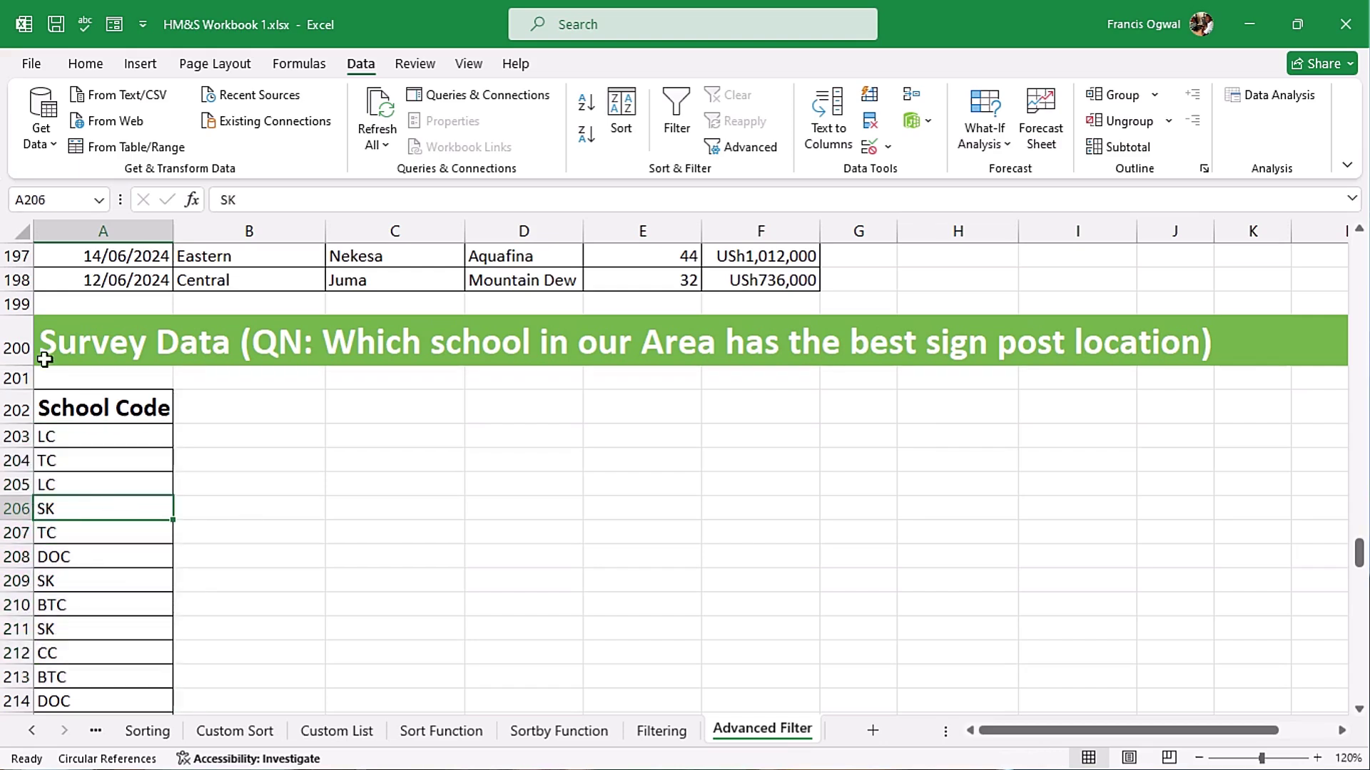
Step: Start an Advanced Filter from the School Code list and choose to copy the results to another location
left_click(146, 531)
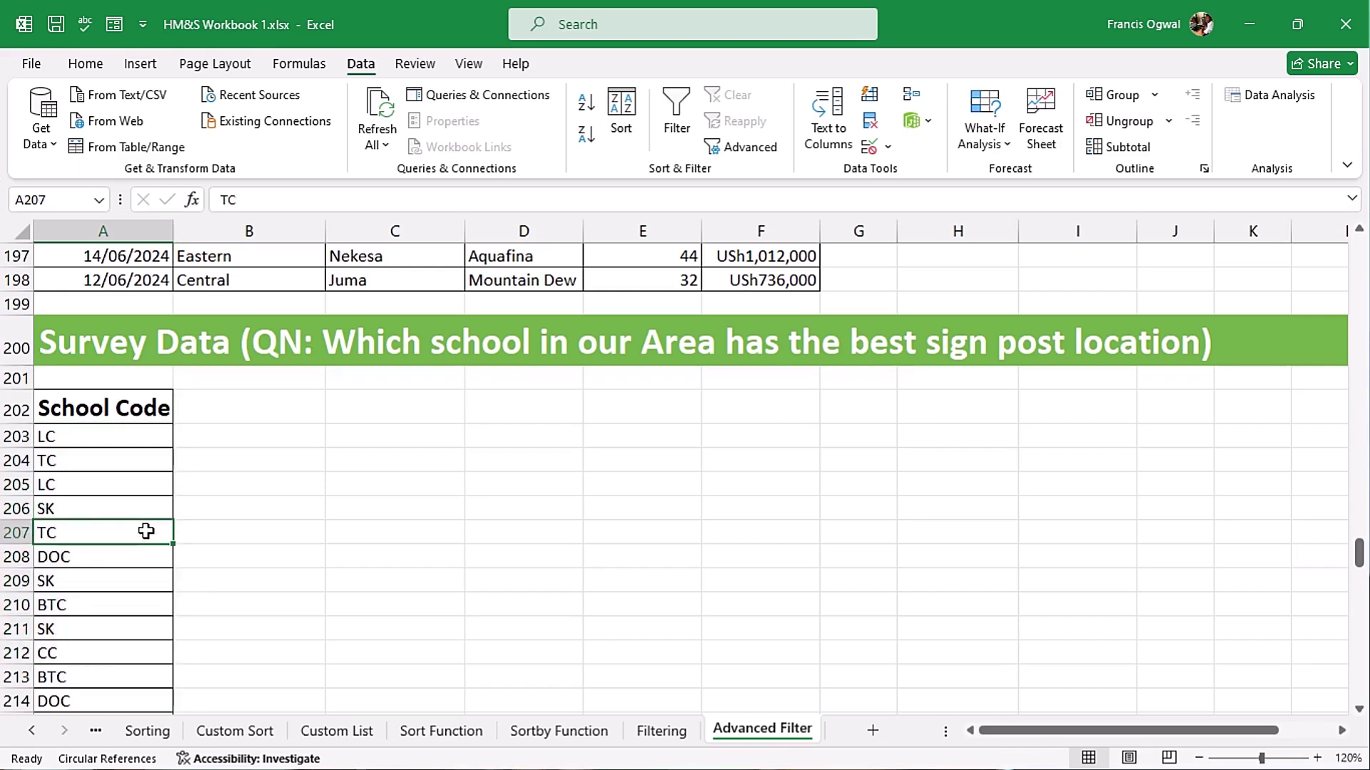
key("alt+a")
key("q")
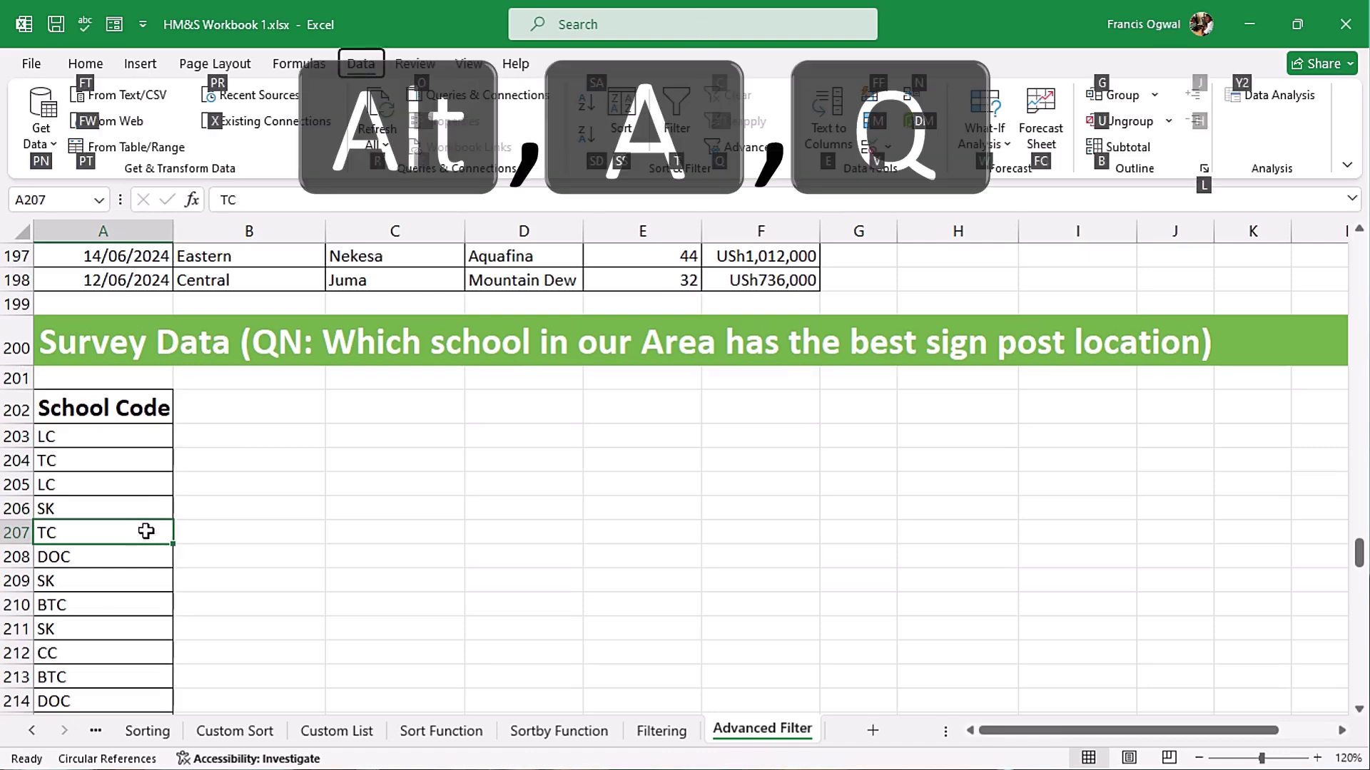
left_click(1076, 565)
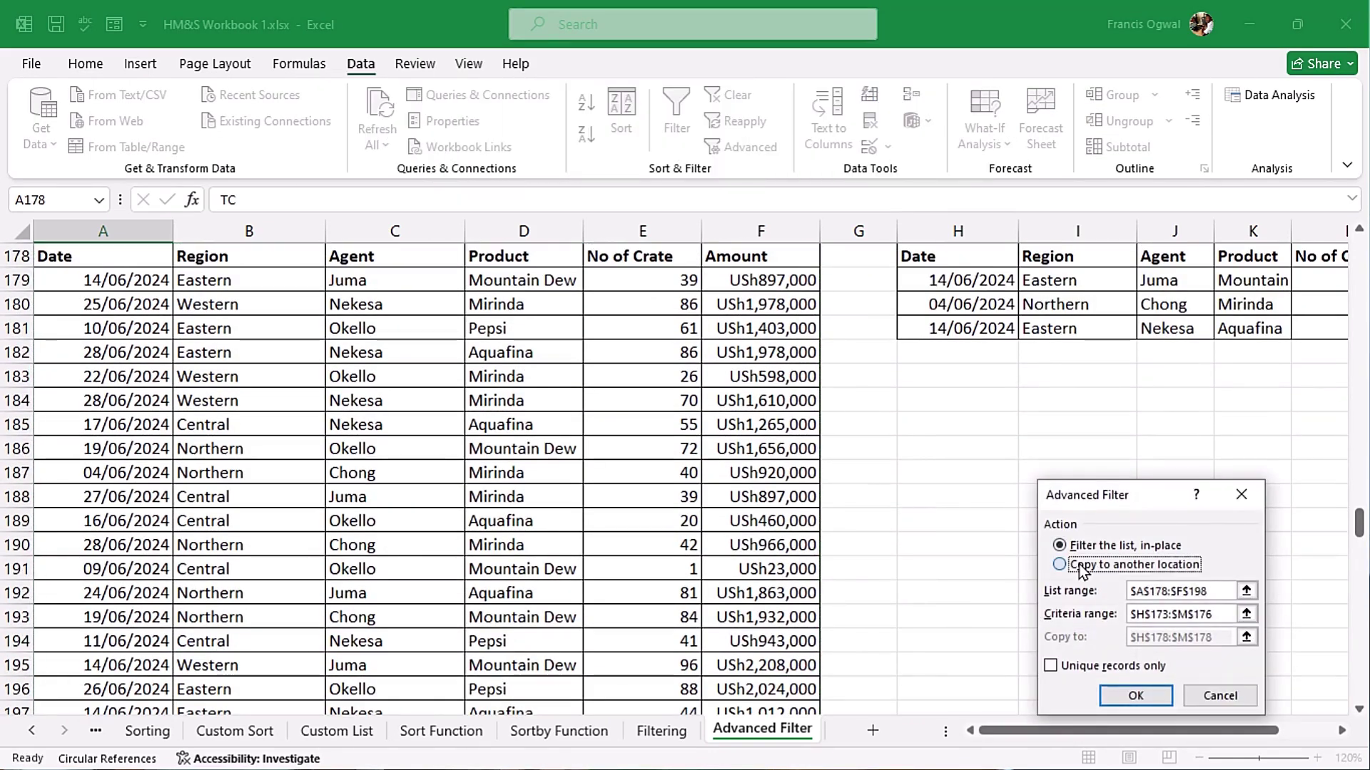
Step: Replace the list range with the School Code column A202:A302 and clear the criteria range
key("Tab")
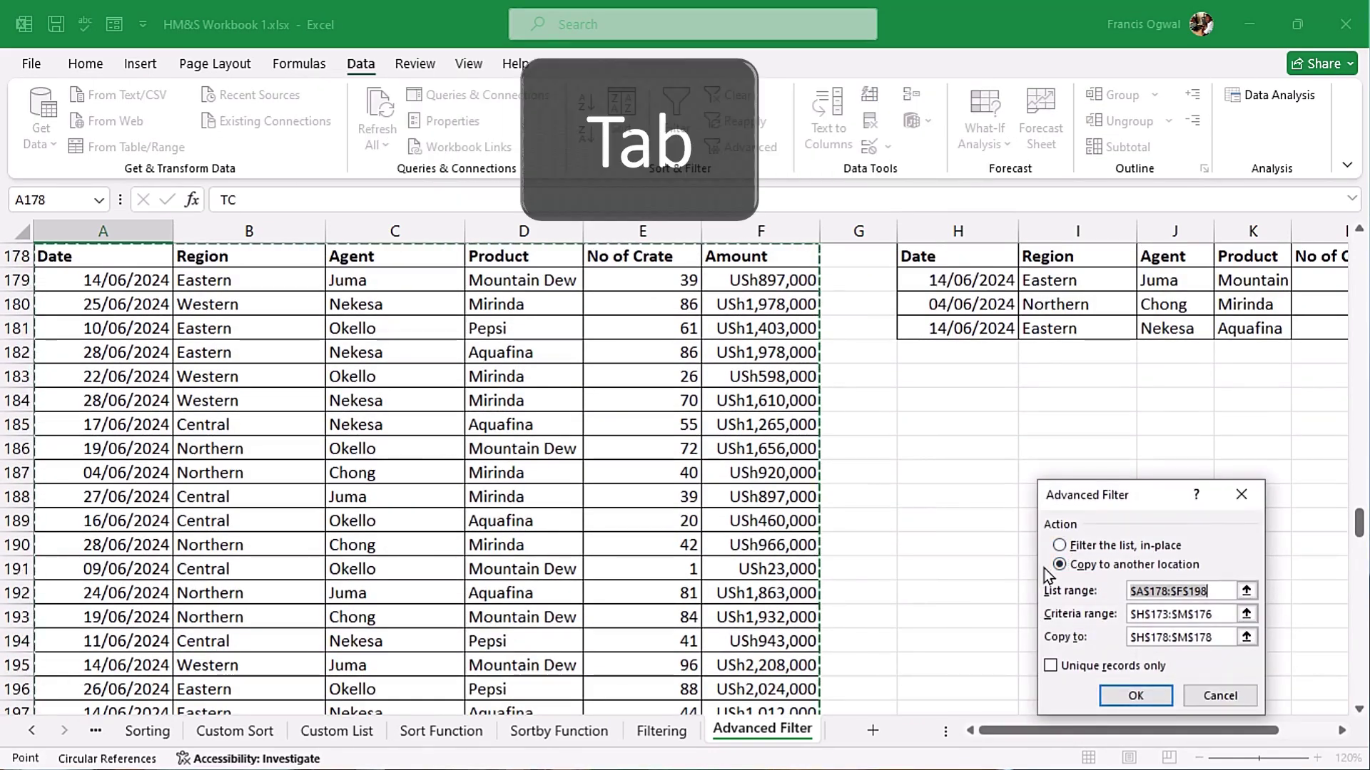
key("Delete")
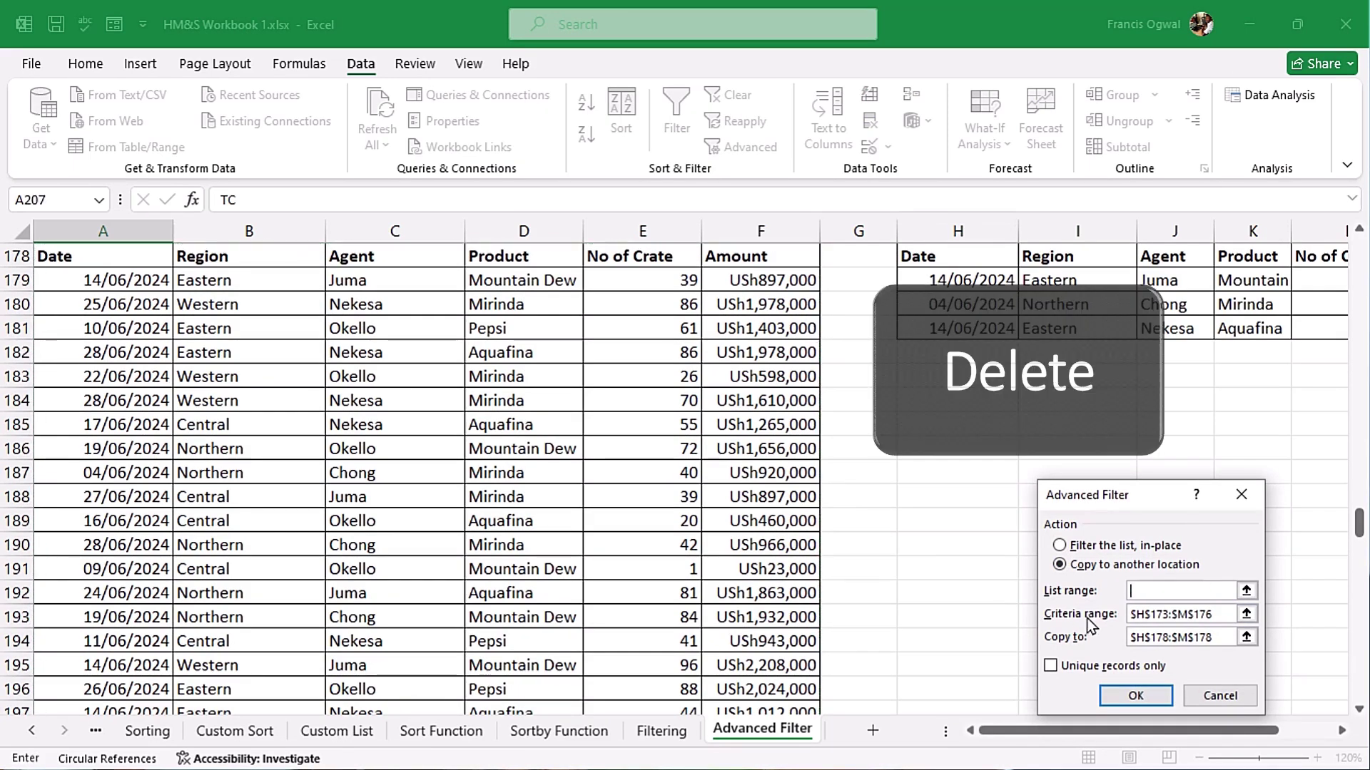
scroll(886, 471, "down", 3)
scroll(886, 447, "down", 4)
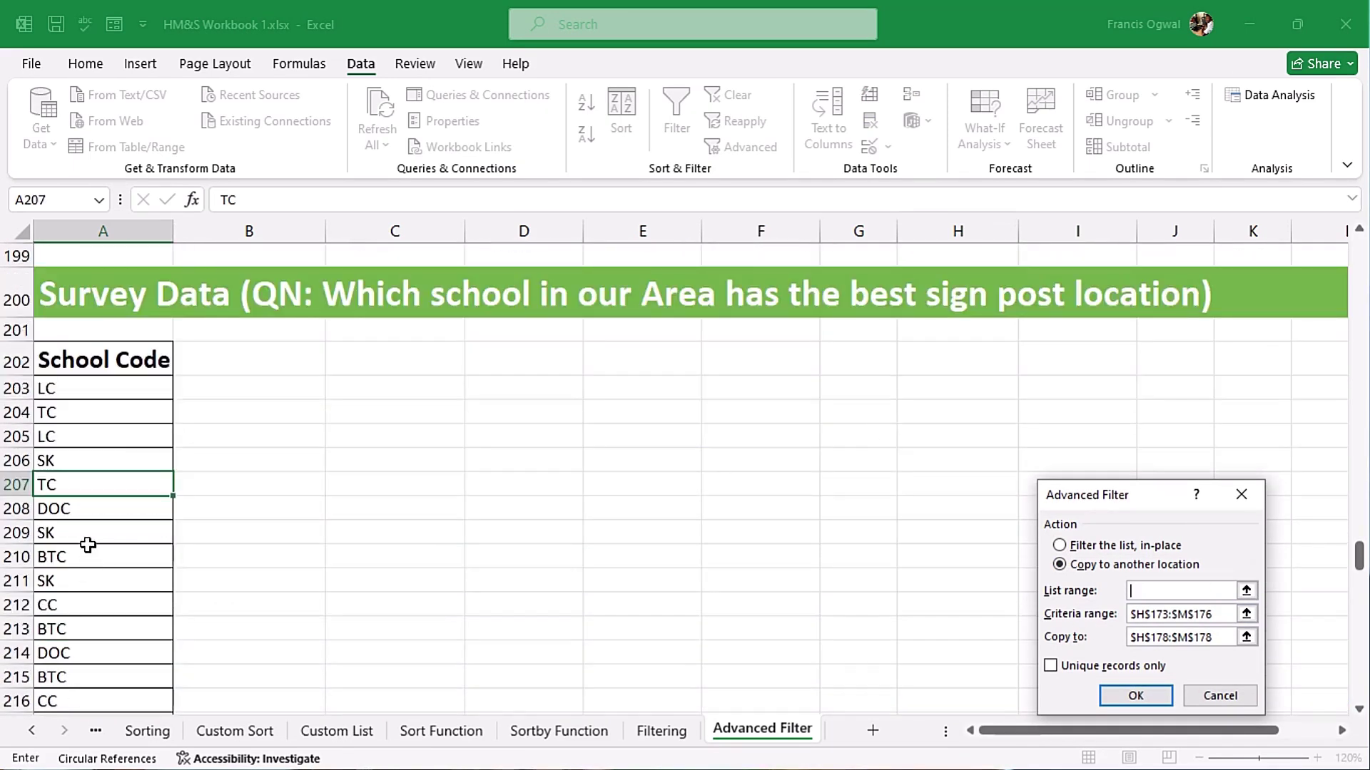
left_click(103, 358)
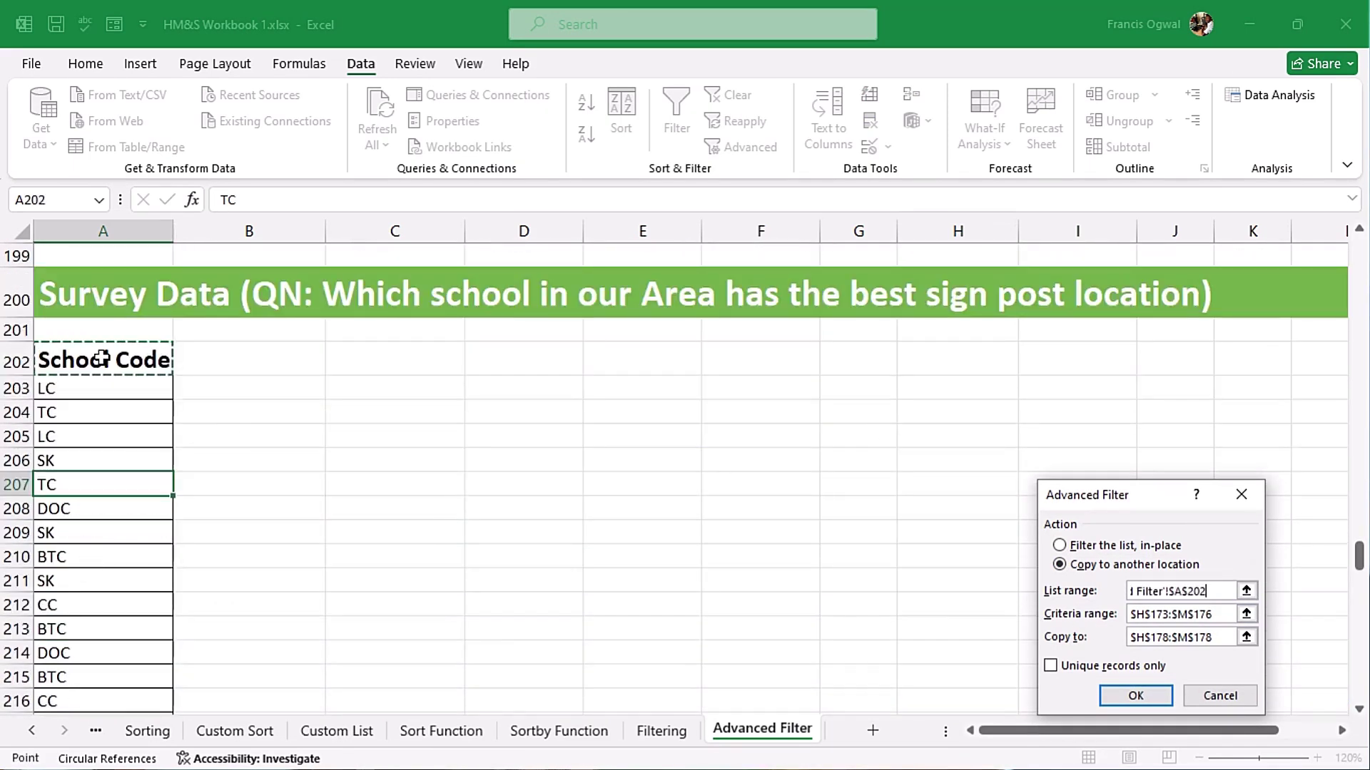
key("ctrl+shift+Down")
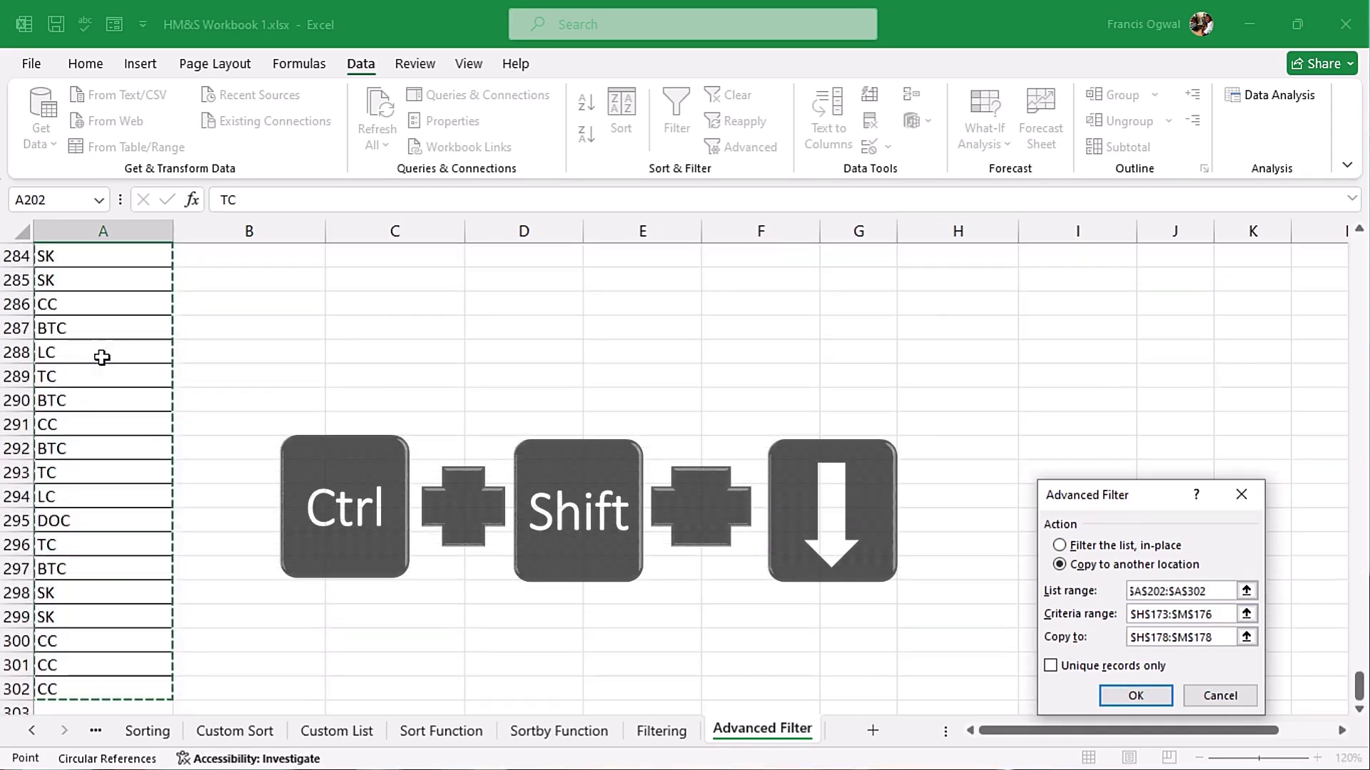
key("Tab")
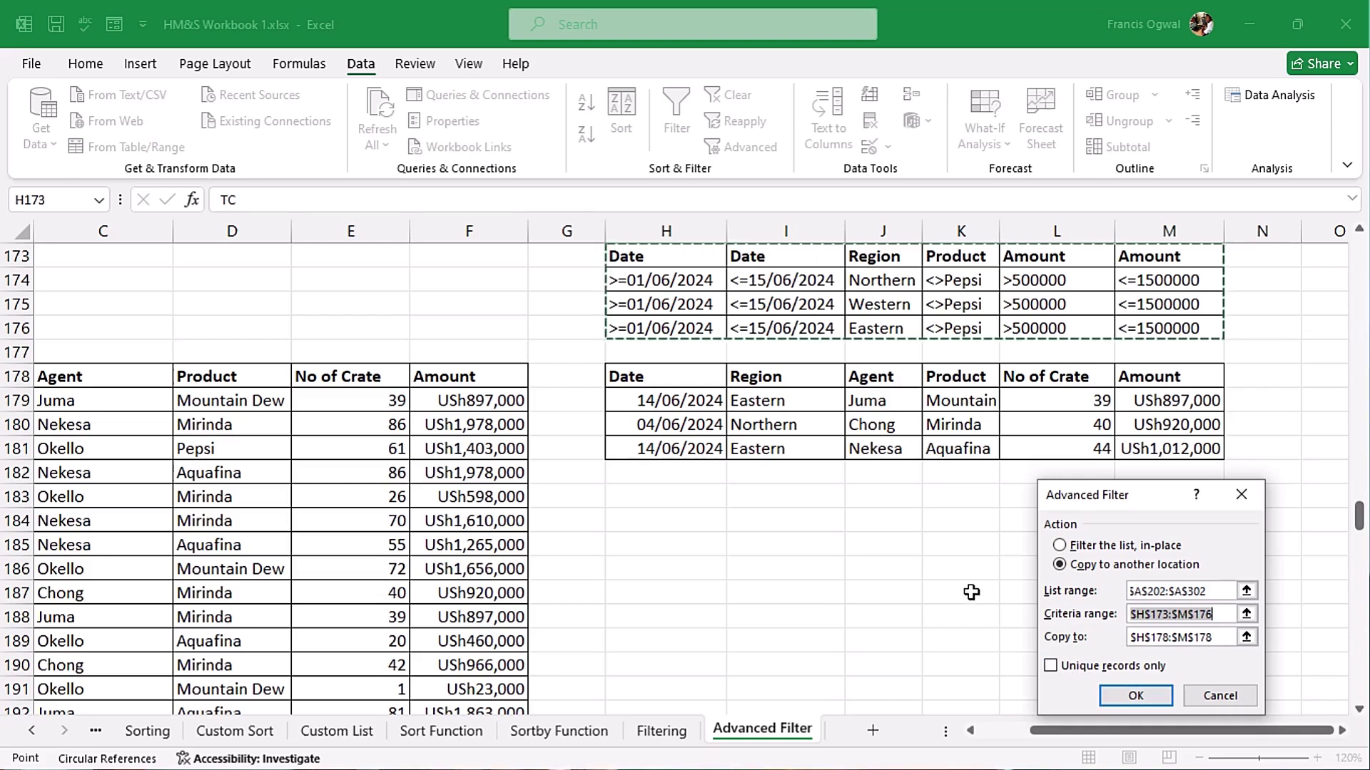
key("Delete")
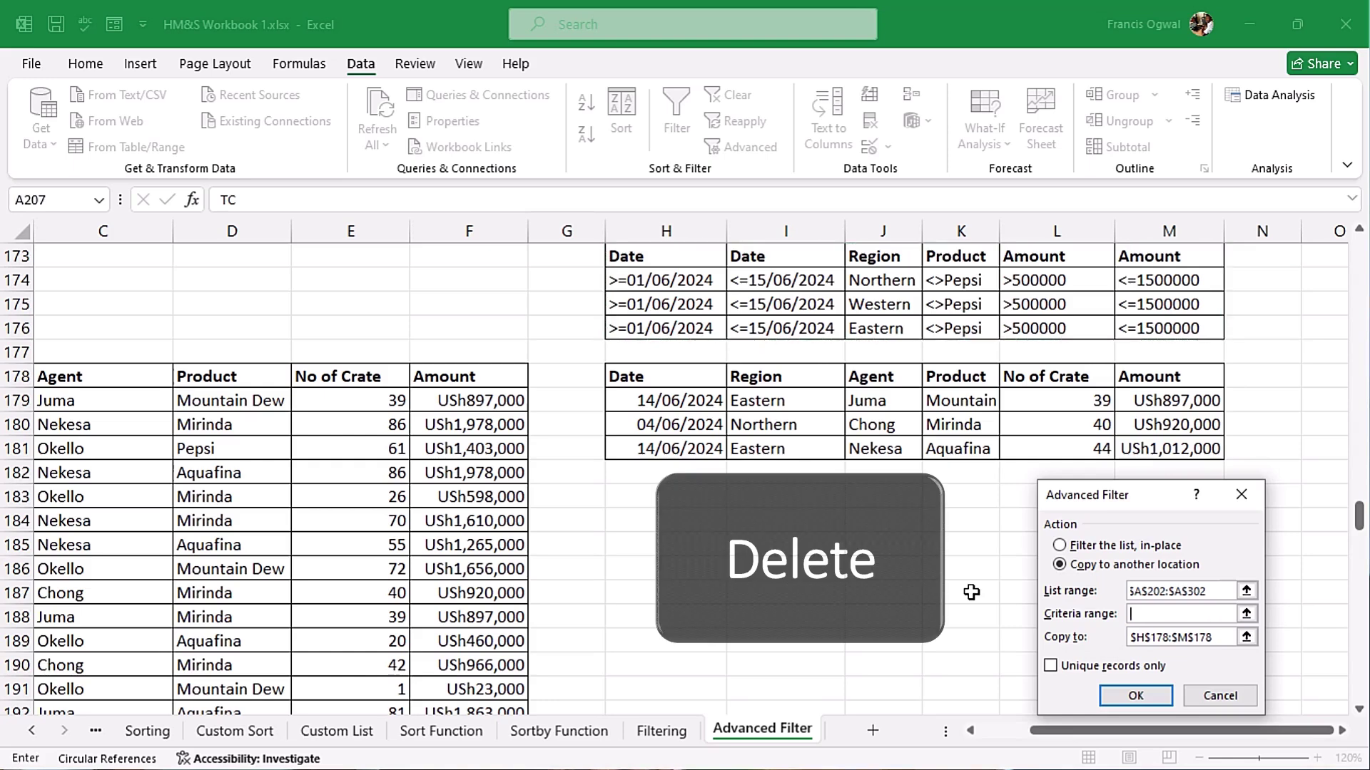
Step: Replace the copy destination of the Advanced Filter with cell C202, beside the School Code list
key("Tab")
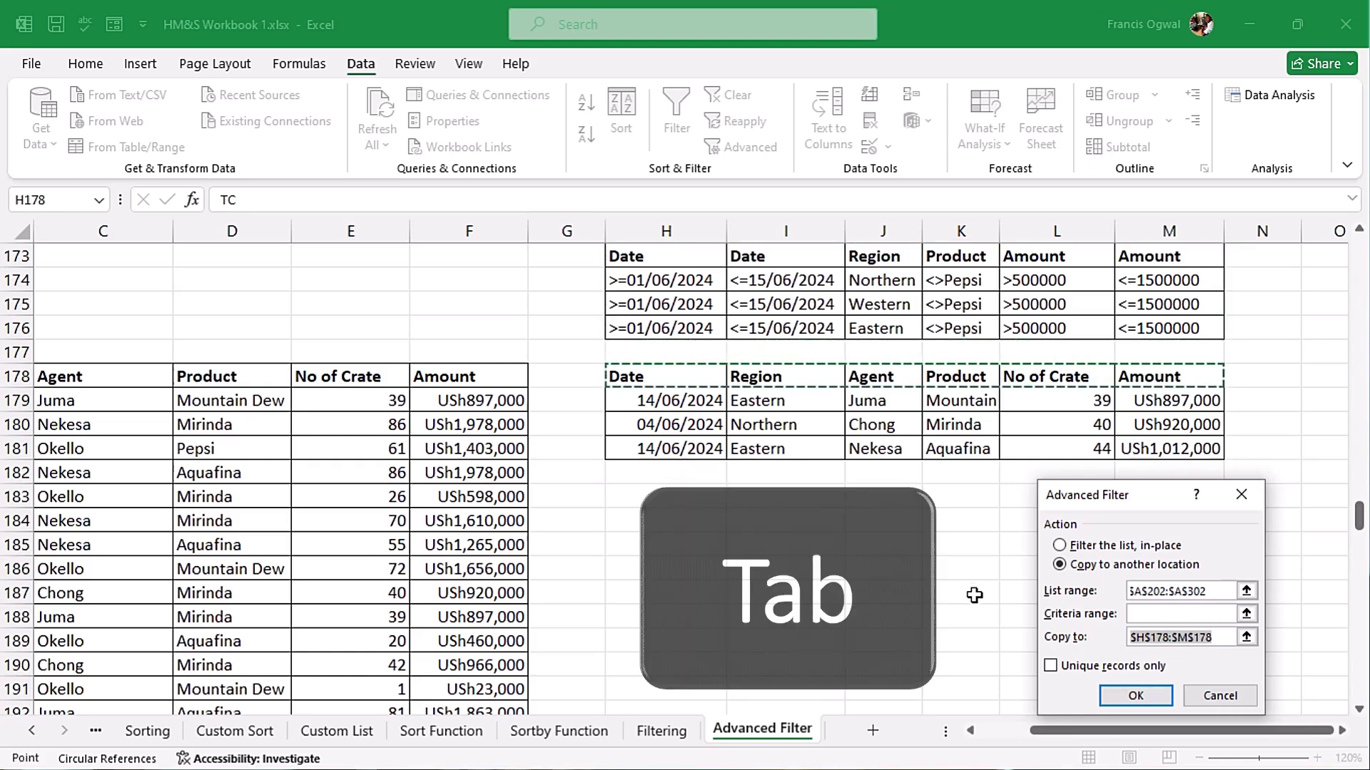
scroll(895, 564, "down", 6)
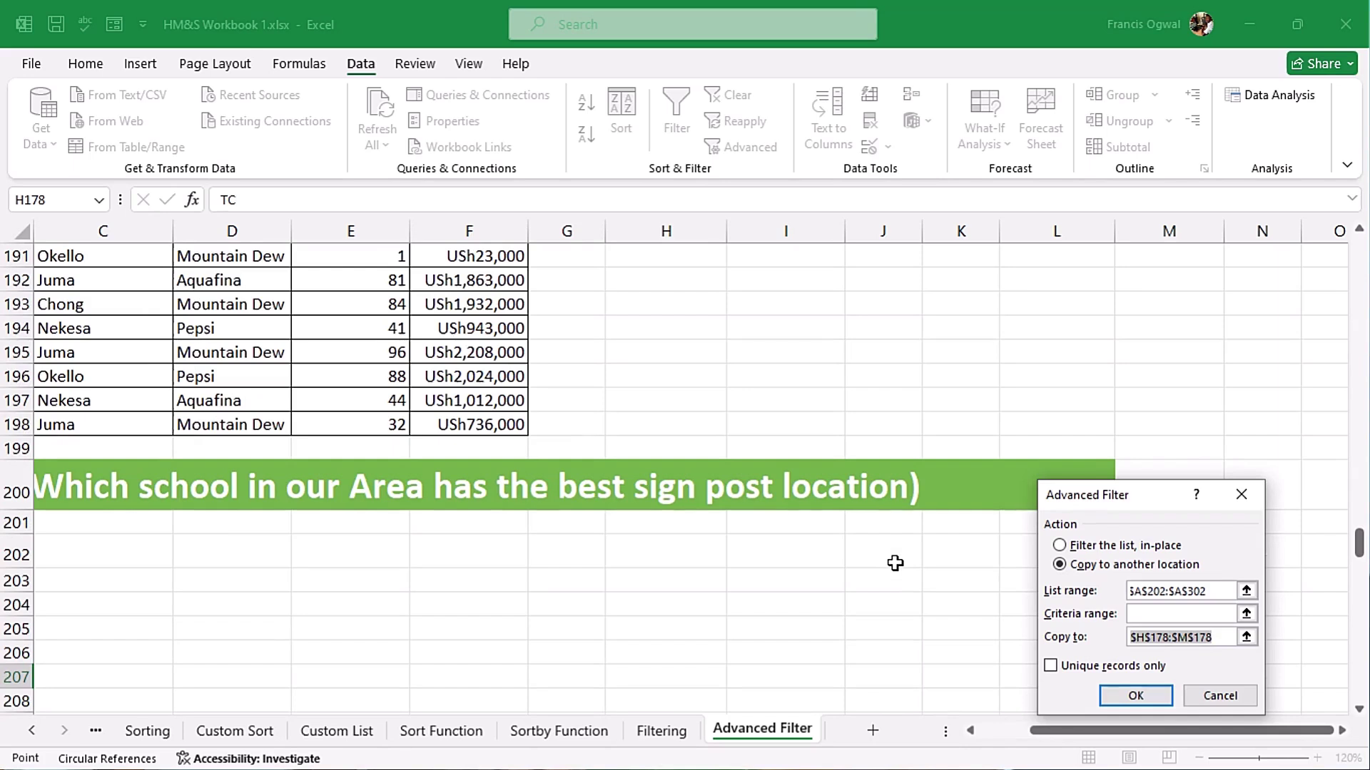
key("Delete")
scroll(895, 564, "down", 2)
scroll(895, 564, "left", 3)
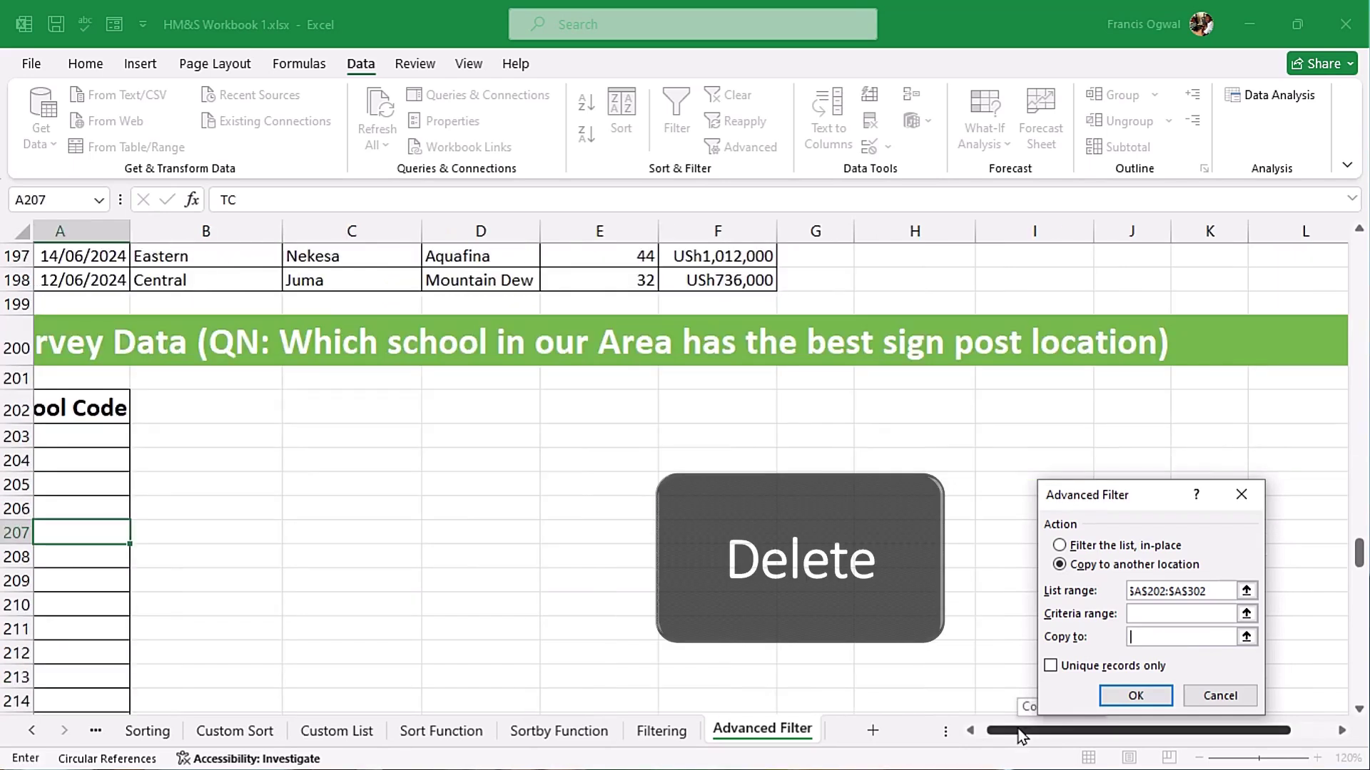
left_click(358, 416)
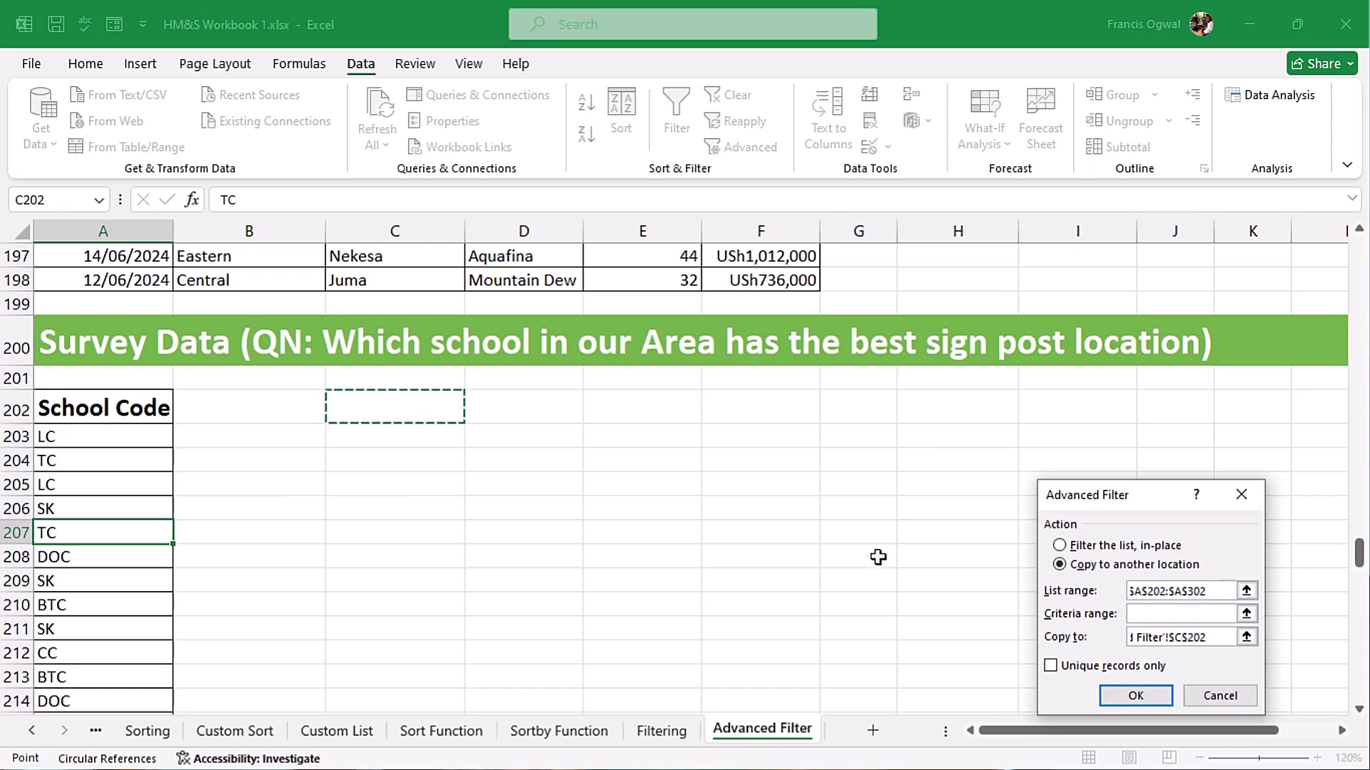
Step: Limit the Advanced Filter to unique records only and run it to extract the distinct school codes
left_click_drag(1136, 499, 978, 395)
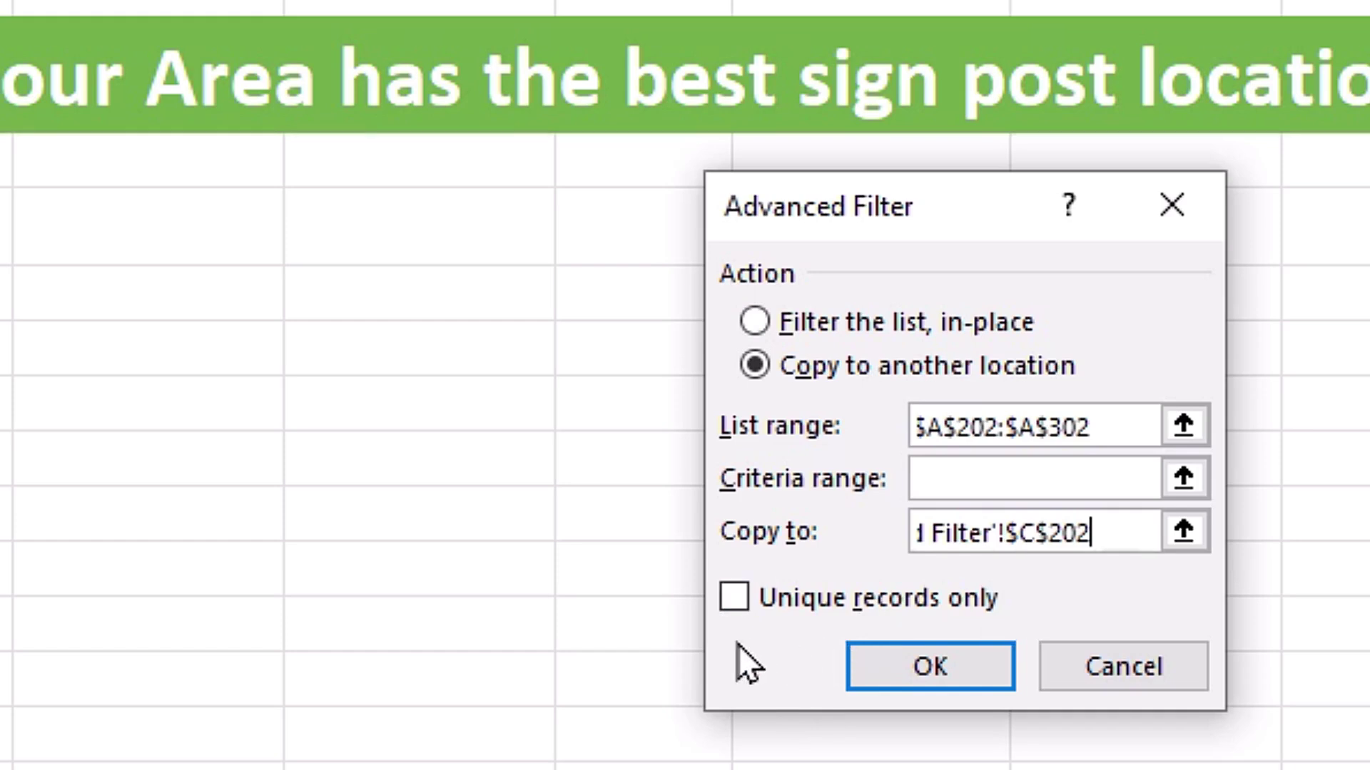
left_click(733, 601)
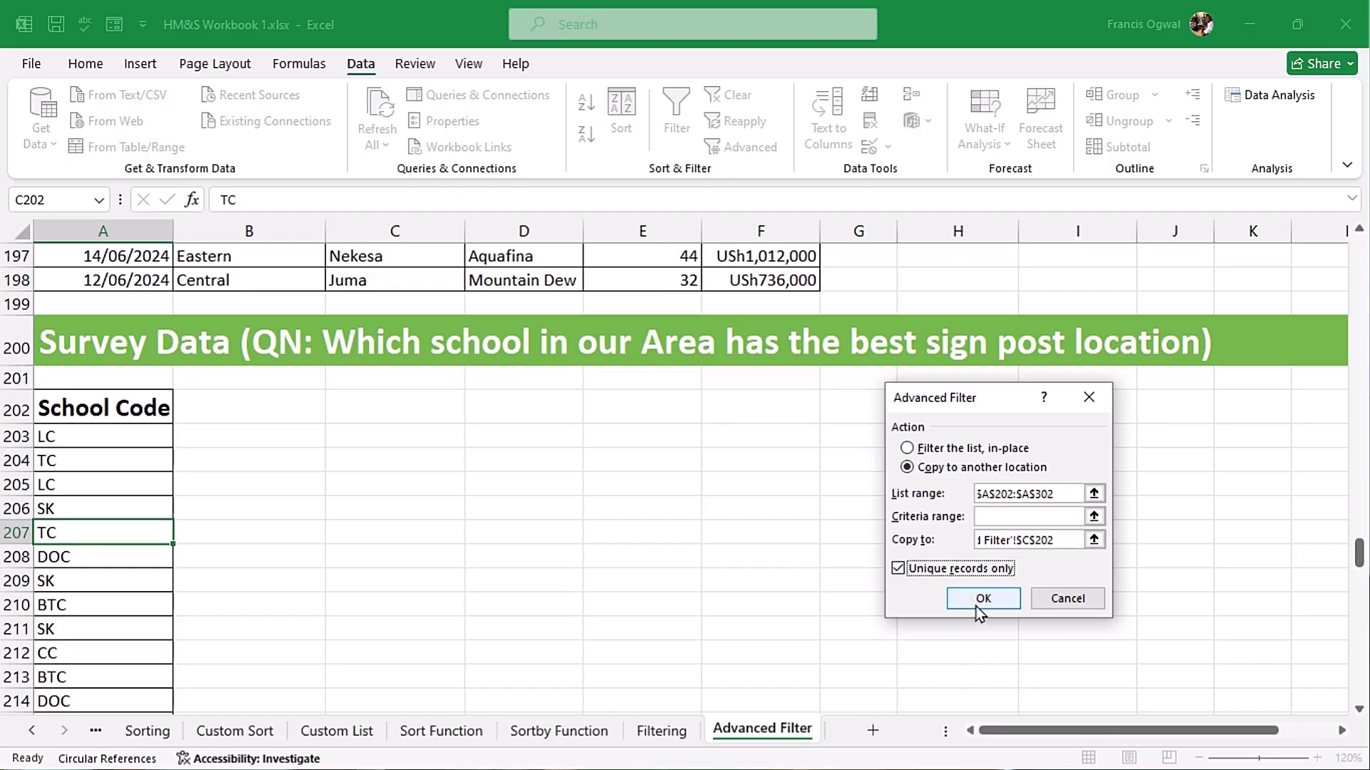
left_click(978, 604)
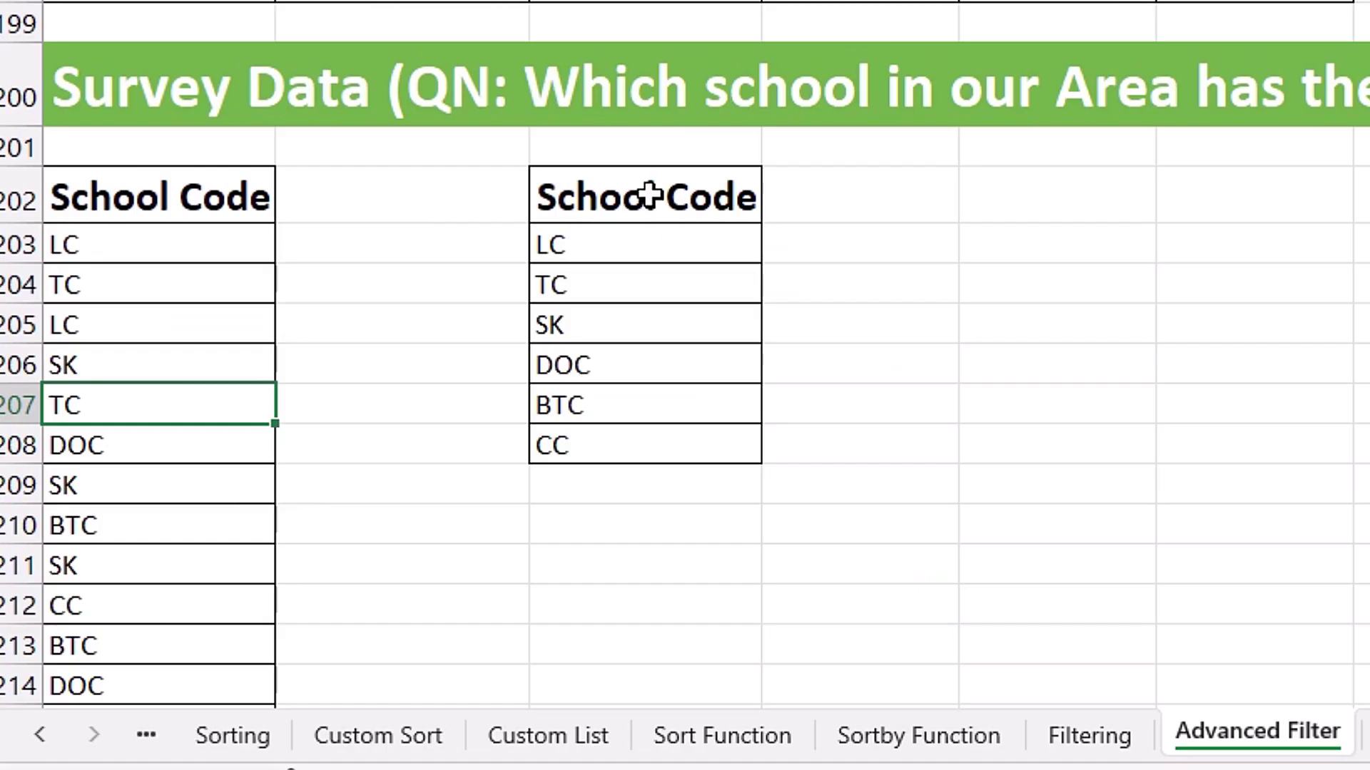
Step: Compare the extracted unique school codes with the repeated responses in the original School Code list
left_click_drag(398, 406, 394, 557)
left_click_drag(143, 250, 146, 544)
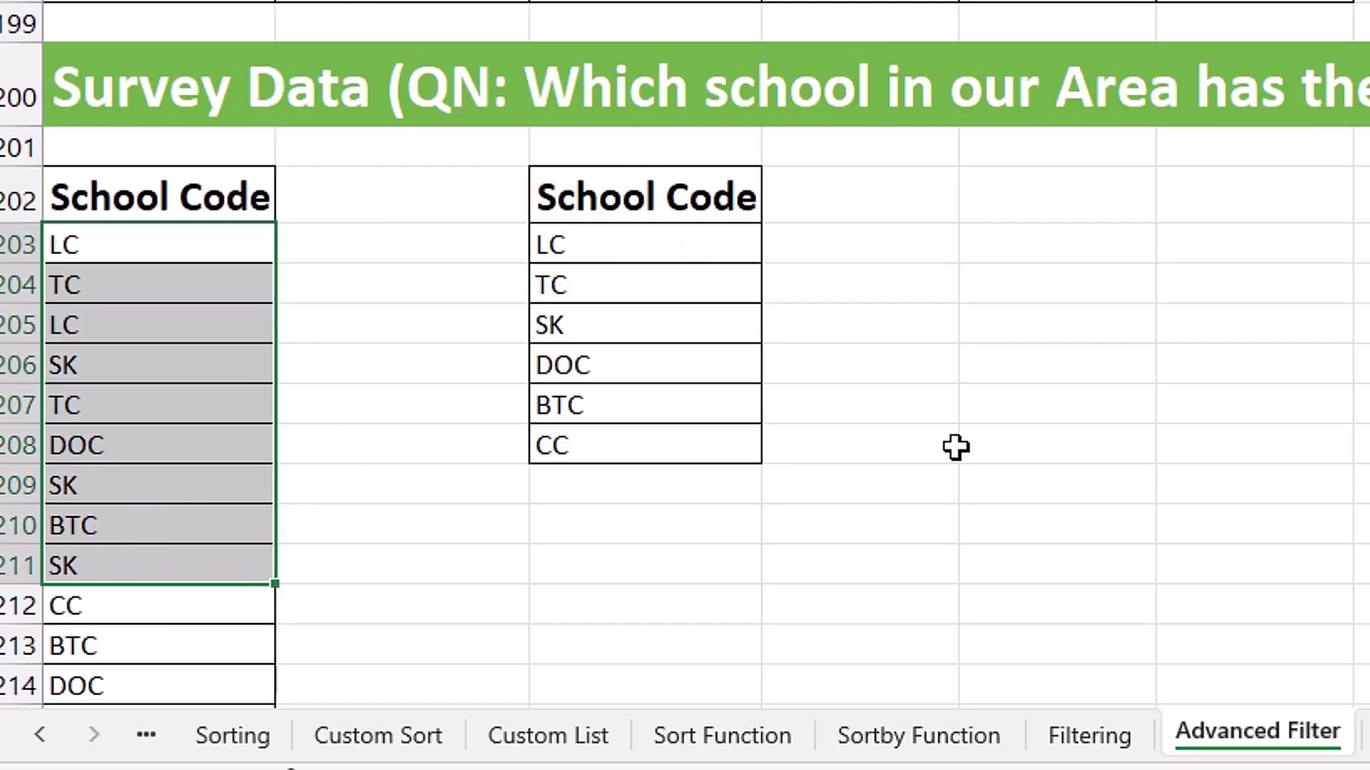
left_click(960, 446)
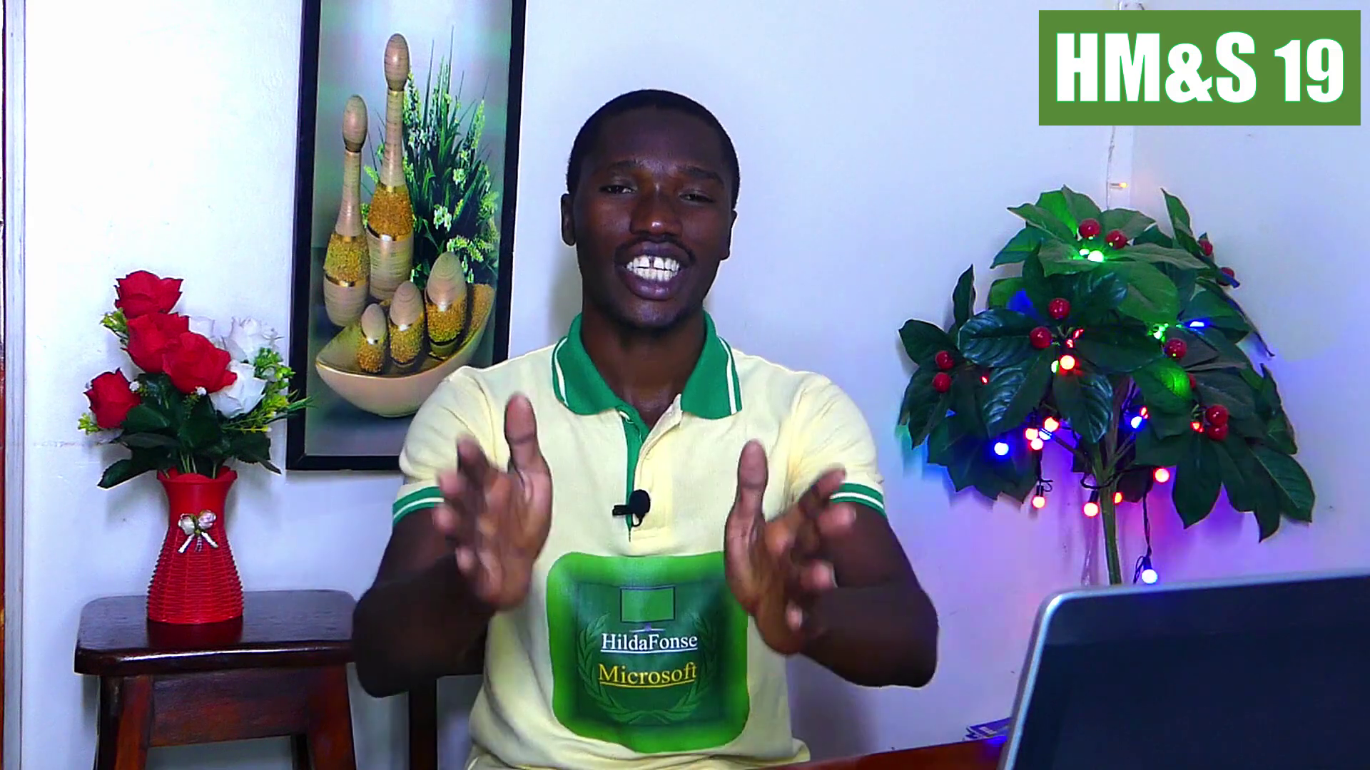